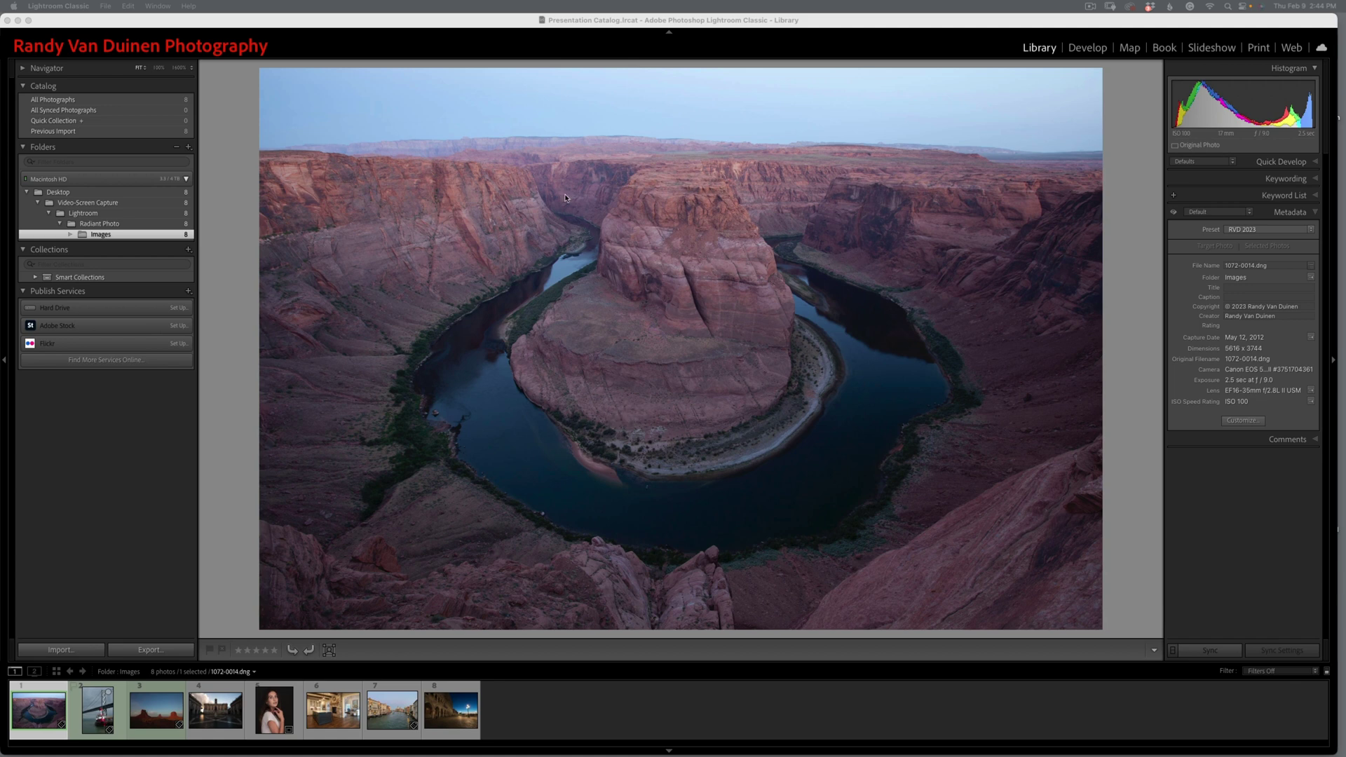
# Send the river bend canyon photo to Radiant Photo as a copy with Lightroom adjustments.
pyautogui.click(180, 19)
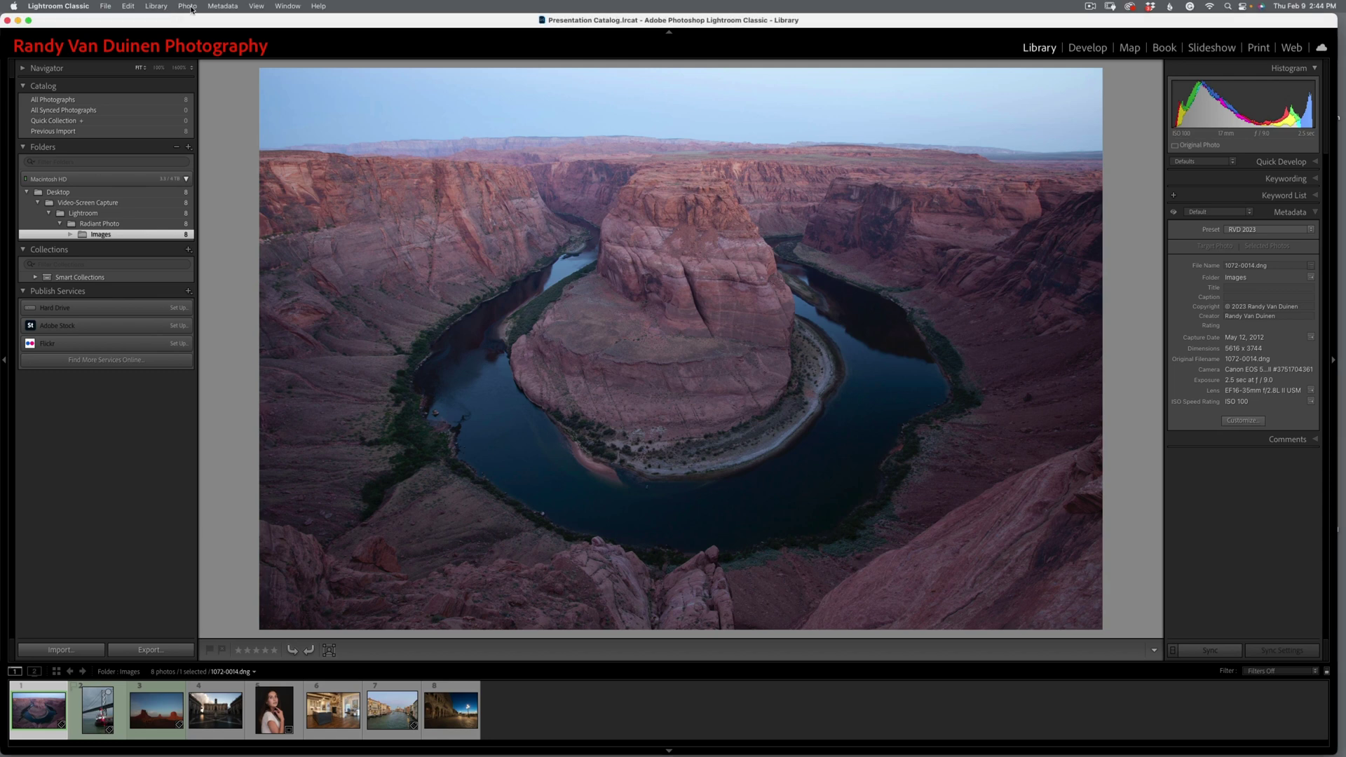
pyautogui.click(190, 7)
pyautogui.moveTo(181, 109)
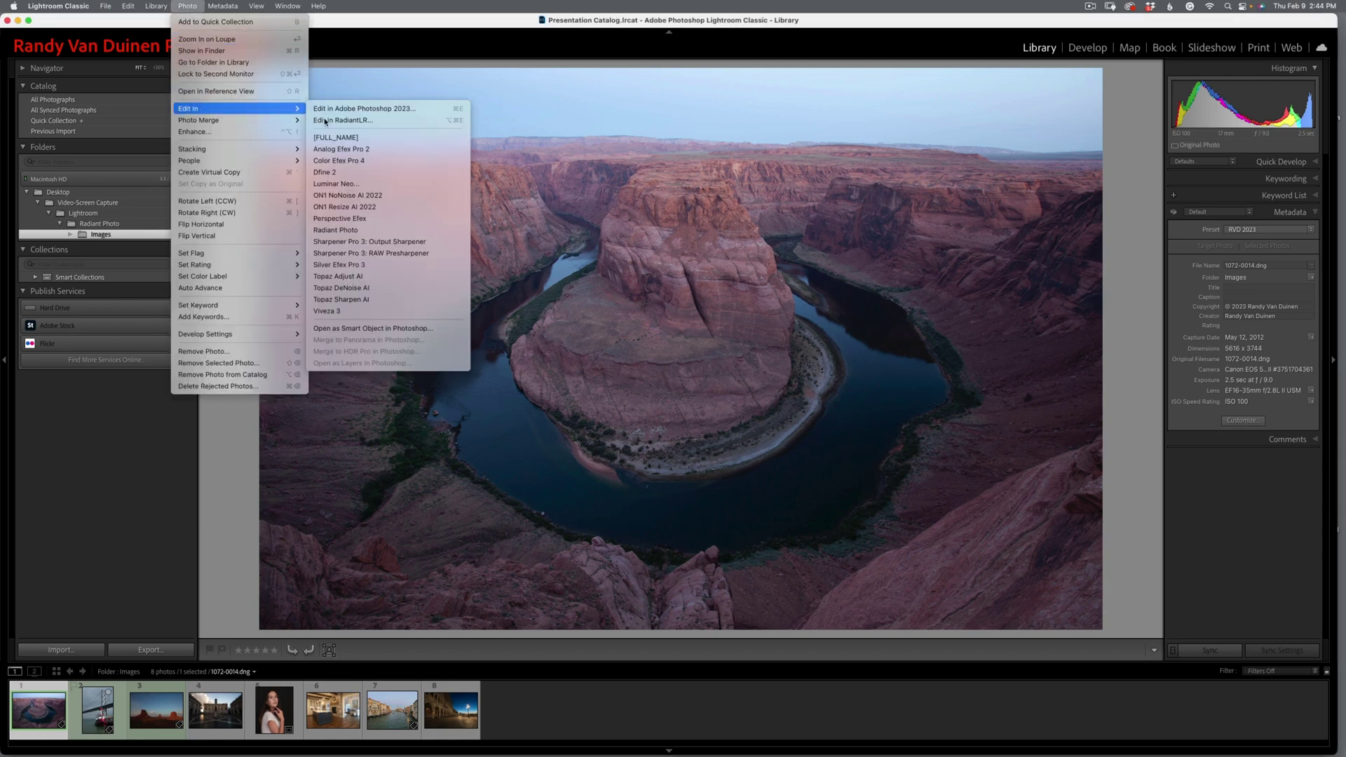
pyautogui.click(336, 230)
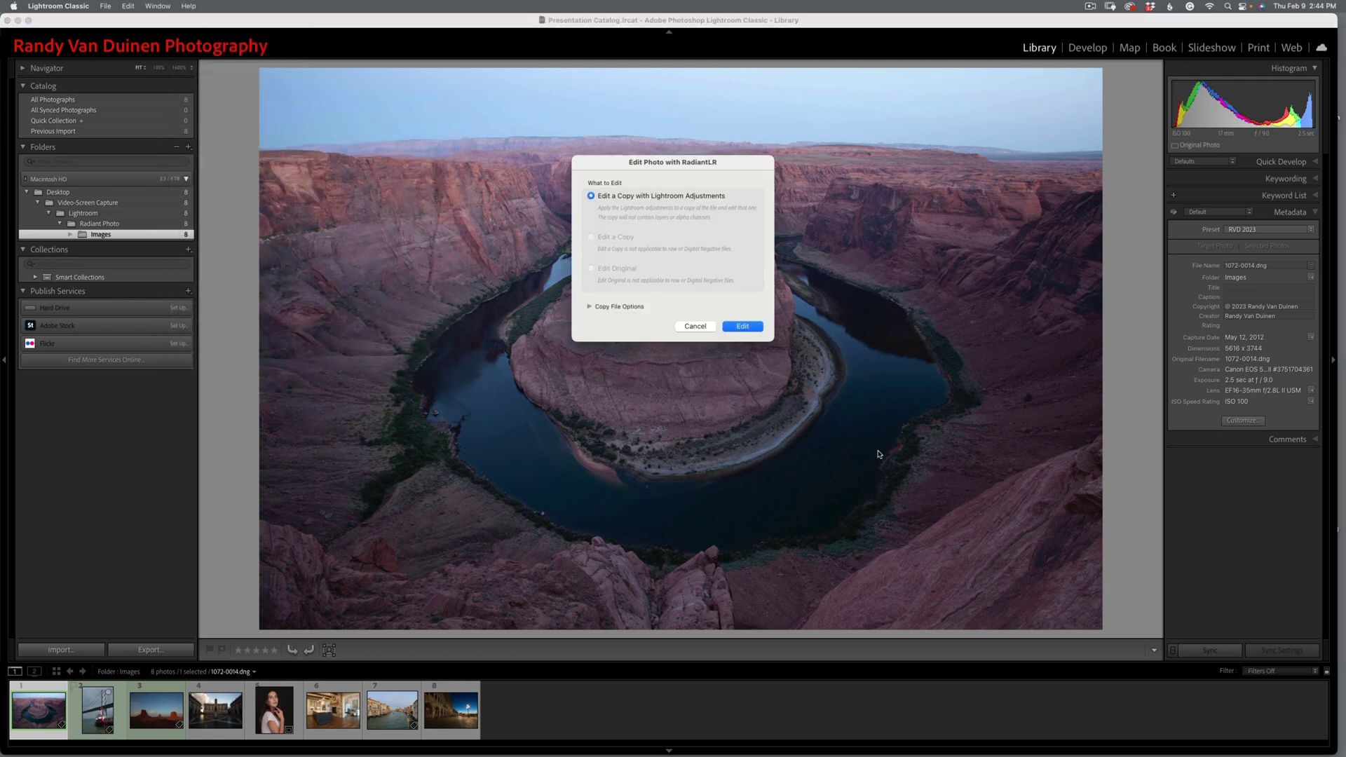
pyautogui.click(743, 326)
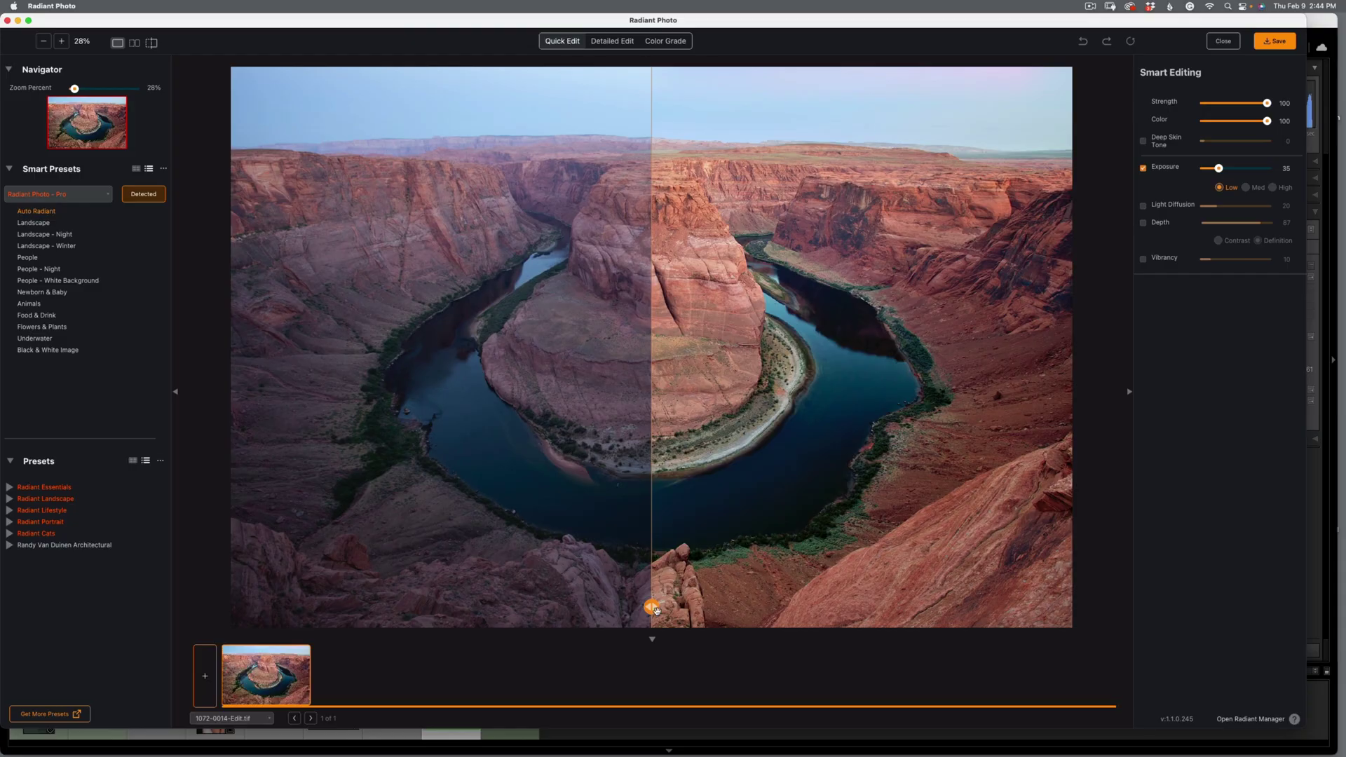
# Compare the canyon photo before and after the automatic correction, and close it without saving.
pyautogui.moveTo(652, 607); pyautogui.dragTo(208, 608)
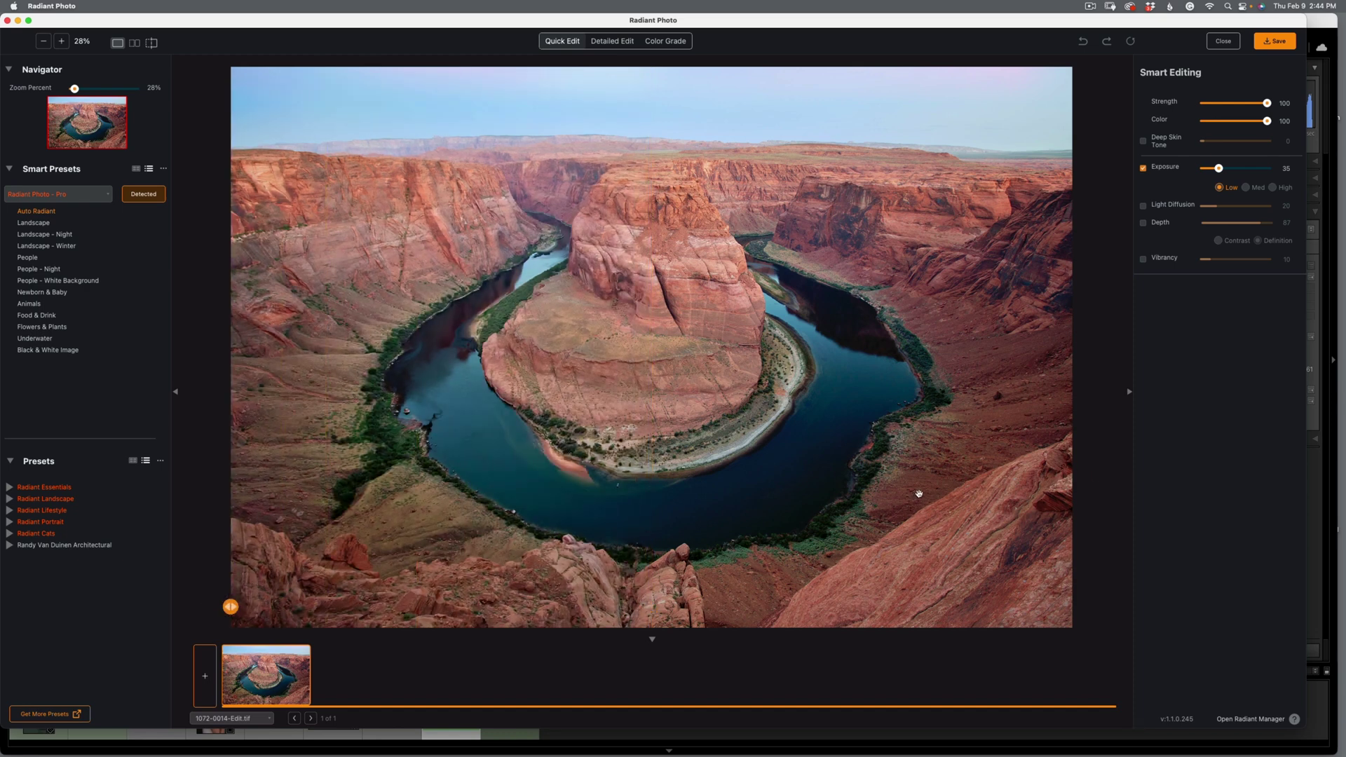
pyautogui.moveTo(919, 494); pyautogui.dragTo(946, 494)
pyautogui.moveTo(1268, 105)
pyautogui.mouseDown()
pyautogui.moveTo(1240, 107)
pyautogui.moveTo(1238, 121)
pyautogui.moveTo(1267, 104)
pyautogui.moveTo(1267, 121)
pyautogui.mouseUp()
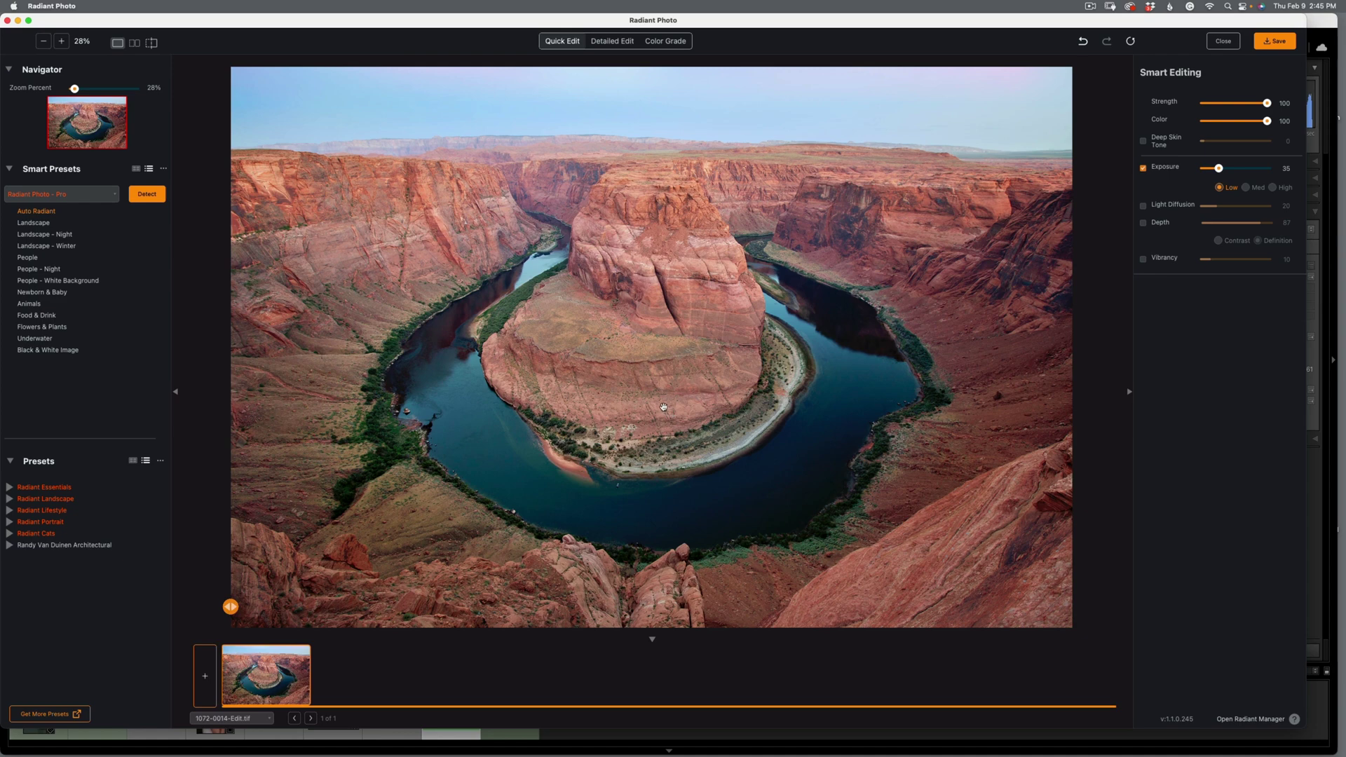
pyautogui.moveTo(418, 535); pyautogui.dragTo(425, 534)
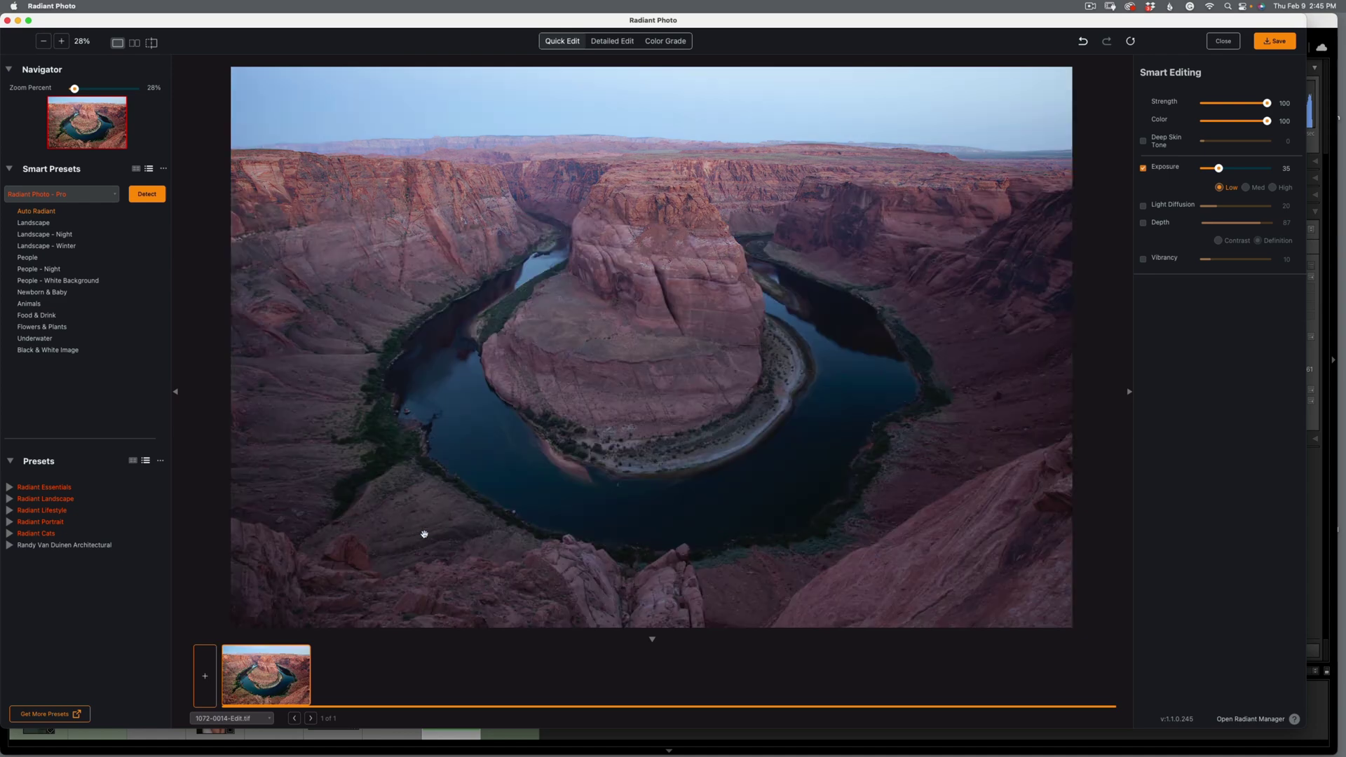
pyautogui.moveTo(598, 485); pyautogui.dragTo(708, 436)
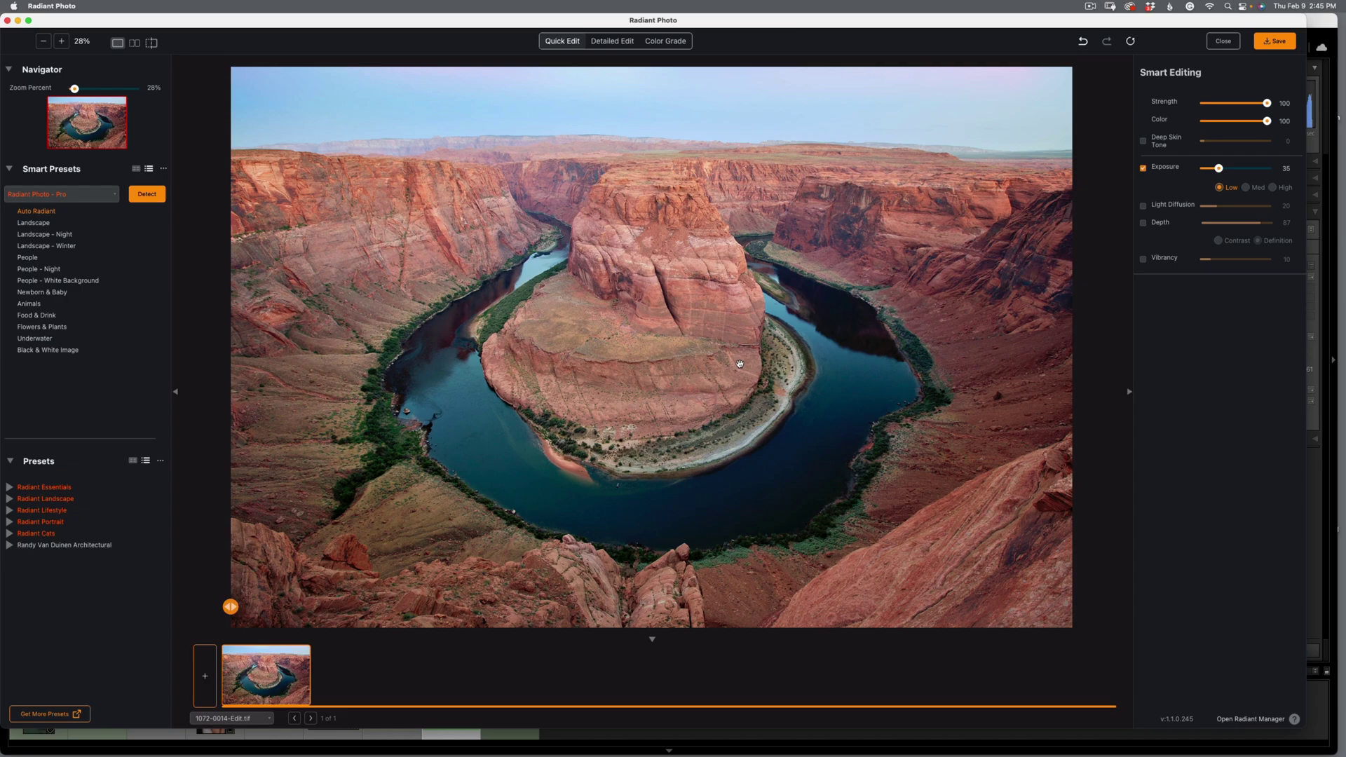
pyautogui.click(1224, 42)
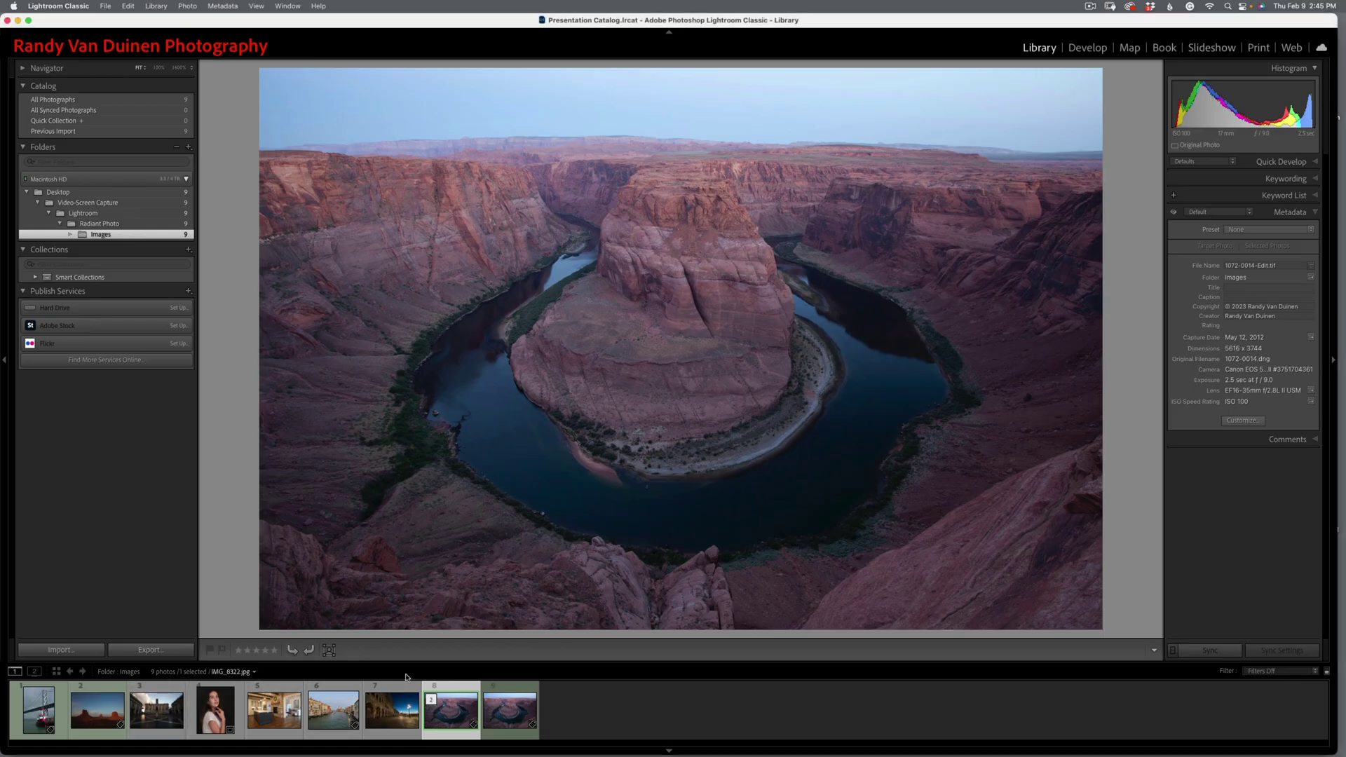
# Open the bridge and fireboat photo in Radiant Photo as a copy with Lightroom adjustments and reveal the corrected version across the whole image.
pyautogui.click(36, 715)
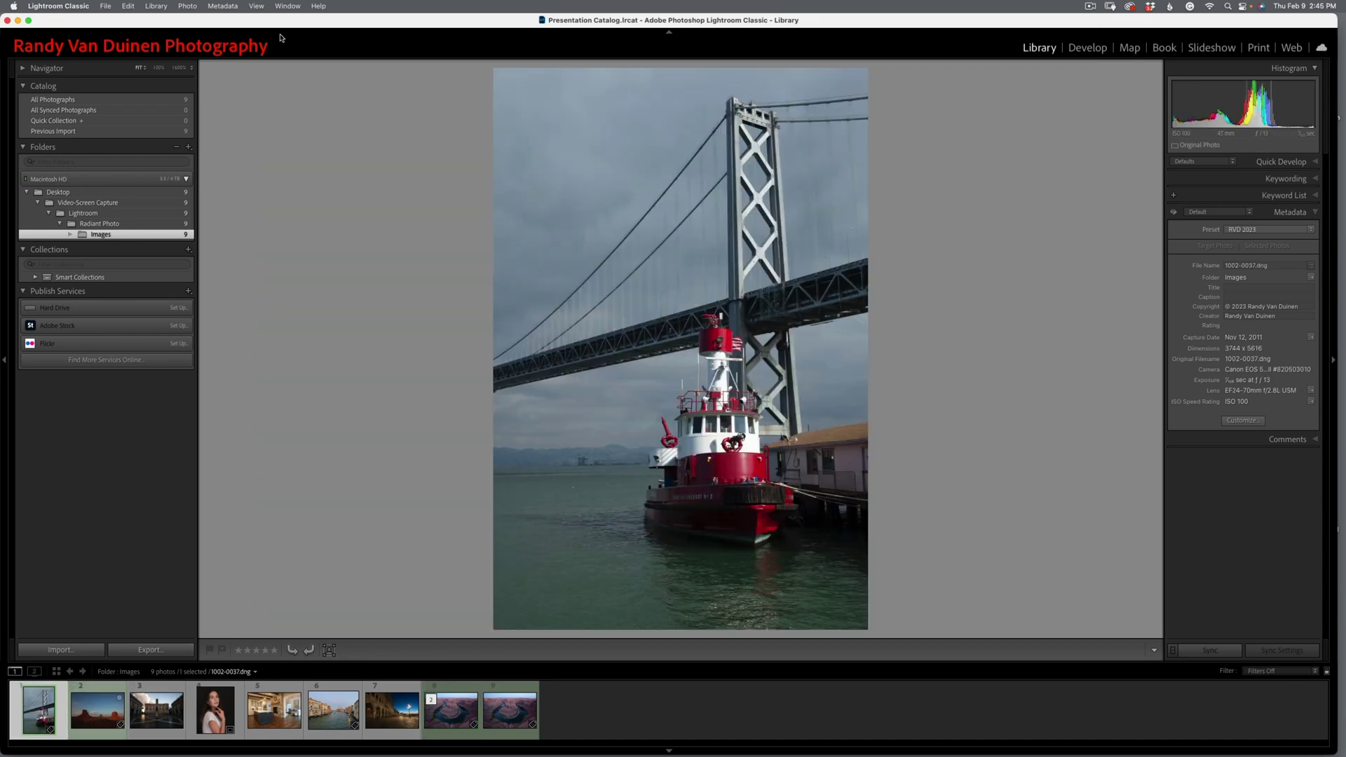
pyautogui.click(186, 6)
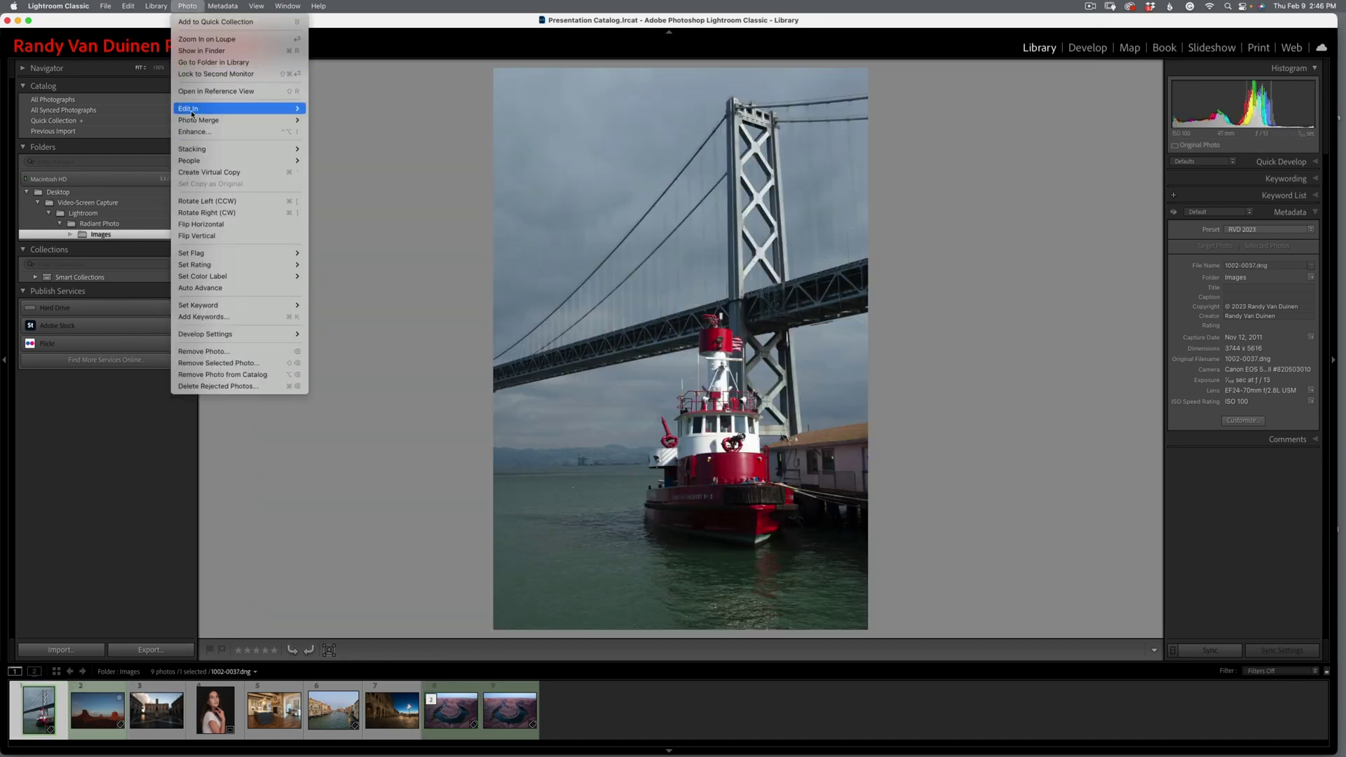
pyautogui.moveTo(210, 108)
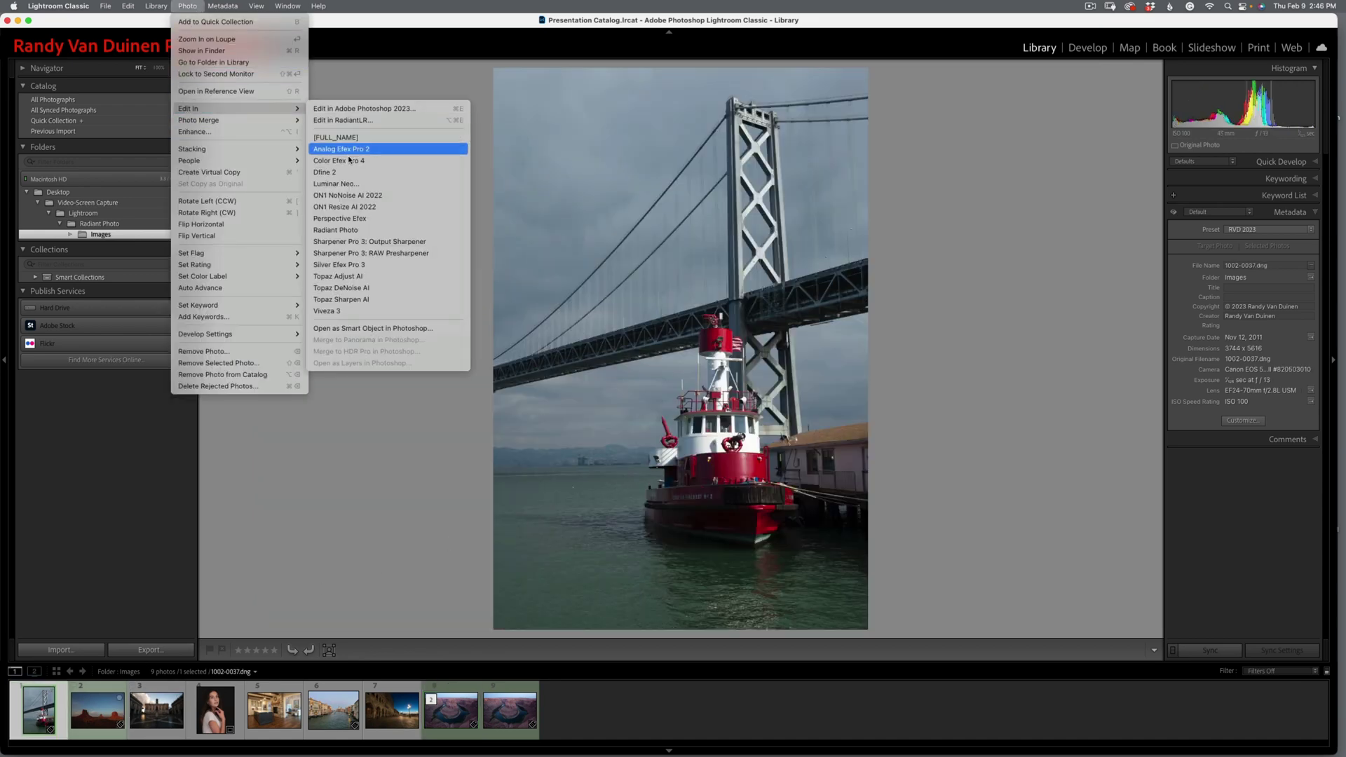
pyautogui.click(344, 230)
pyautogui.click(739, 328)
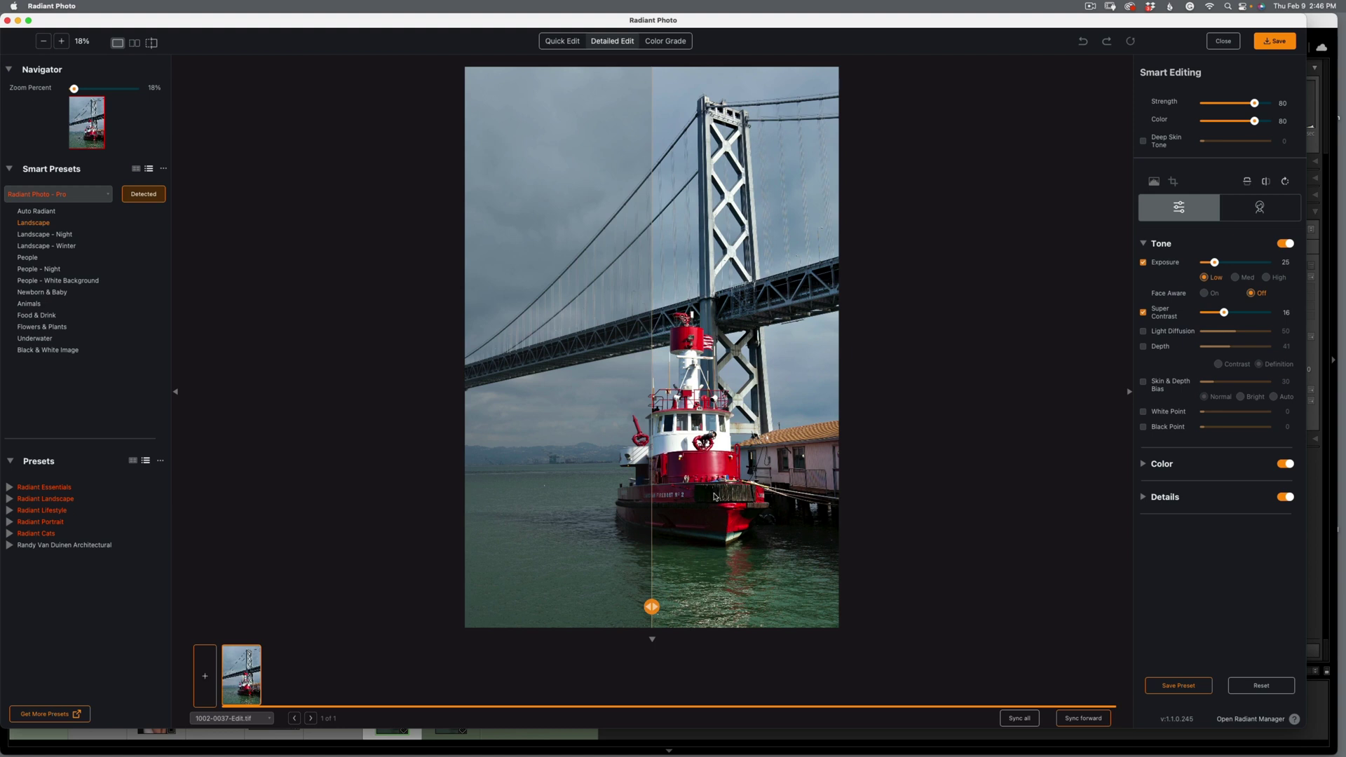
pyautogui.moveTo(652, 607); pyautogui.dragTo(449, 622)
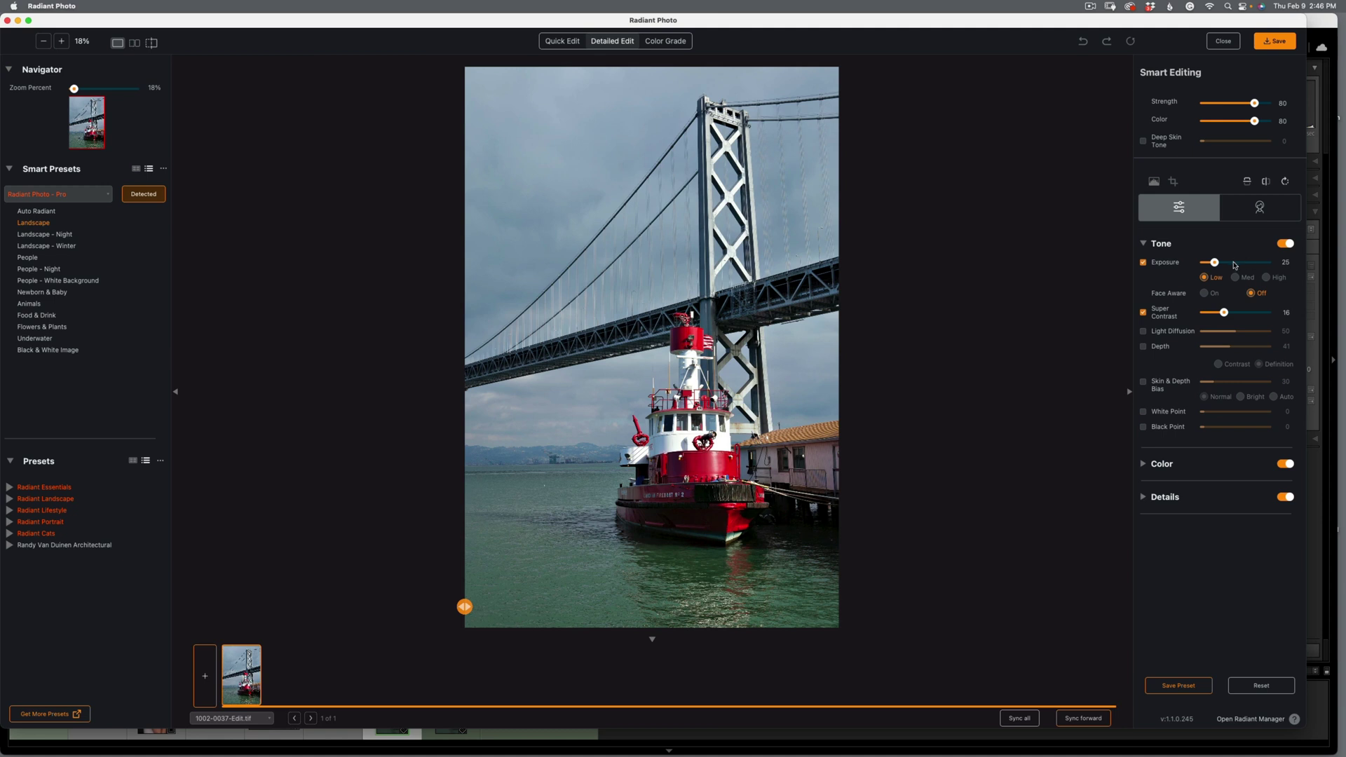
# Try Exposure 53 and Super Contrast 25 on the fireboat photo, and reset the adjustments.
pyautogui.moveTo(1215, 265)
pyautogui.mouseDown()
pyautogui.moveTo(1264, 264)
pyautogui.moveTo(1227, 265)
pyautogui.mouseUp()
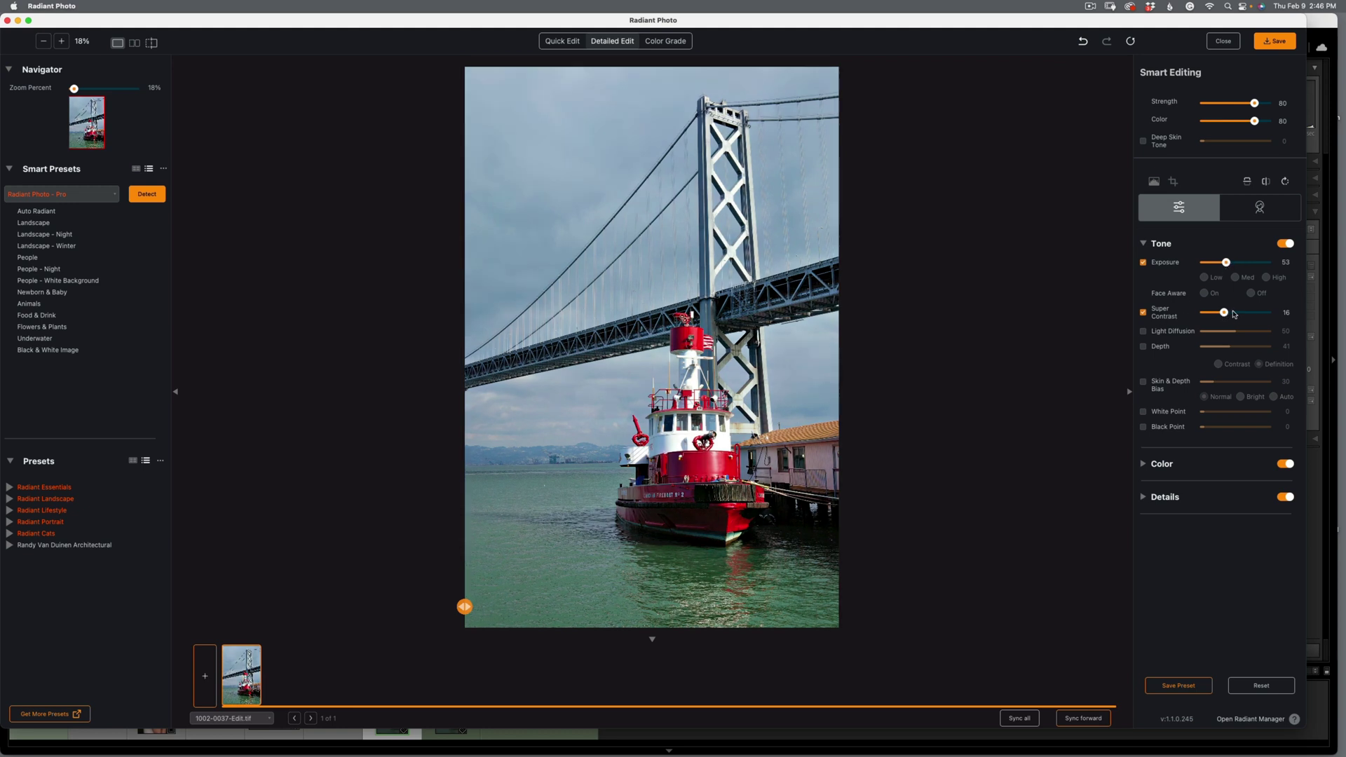
pyautogui.moveTo(1225, 313)
pyautogui.mouseDown()
pyautogui.moveTo(1258, 313)
pyautogui.moveTo(1236, 314)
pyautogui.mouseUp()
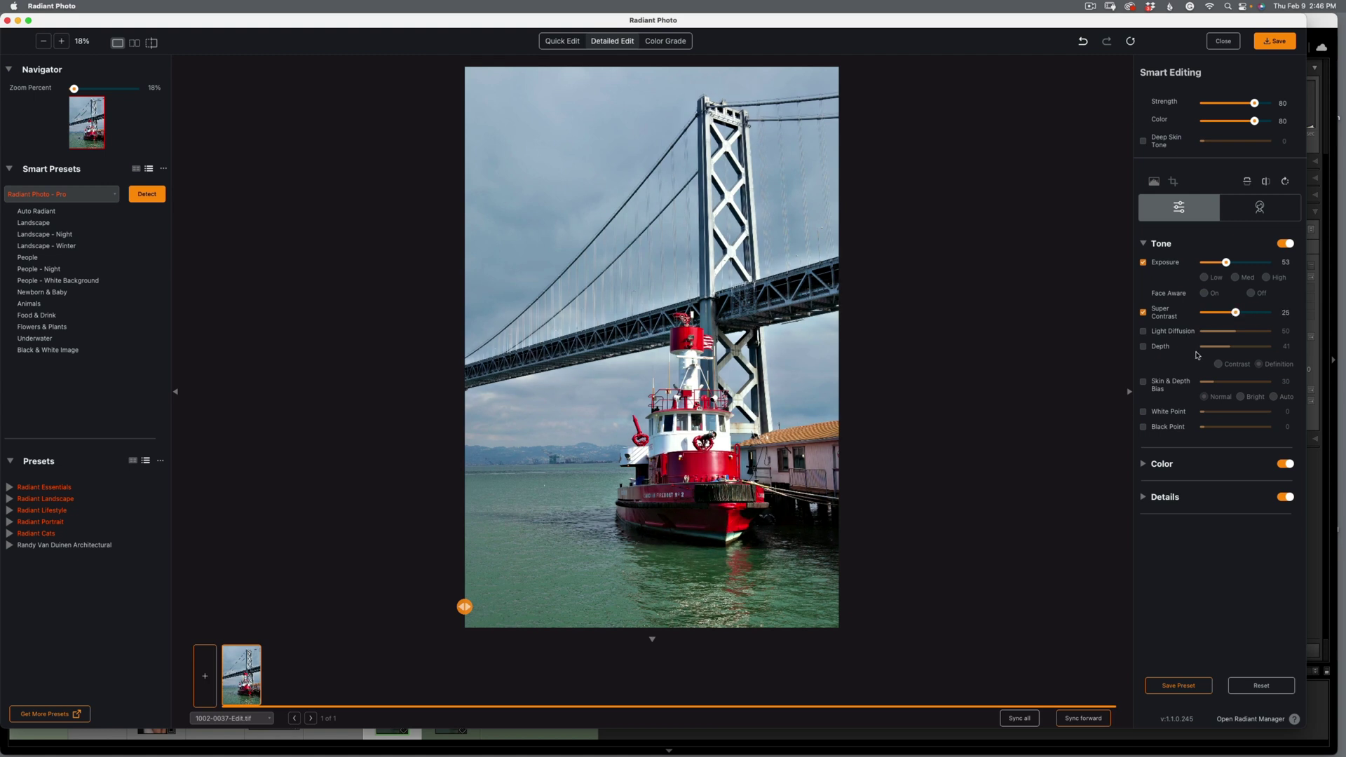
pyautogui.click(1261, 688)
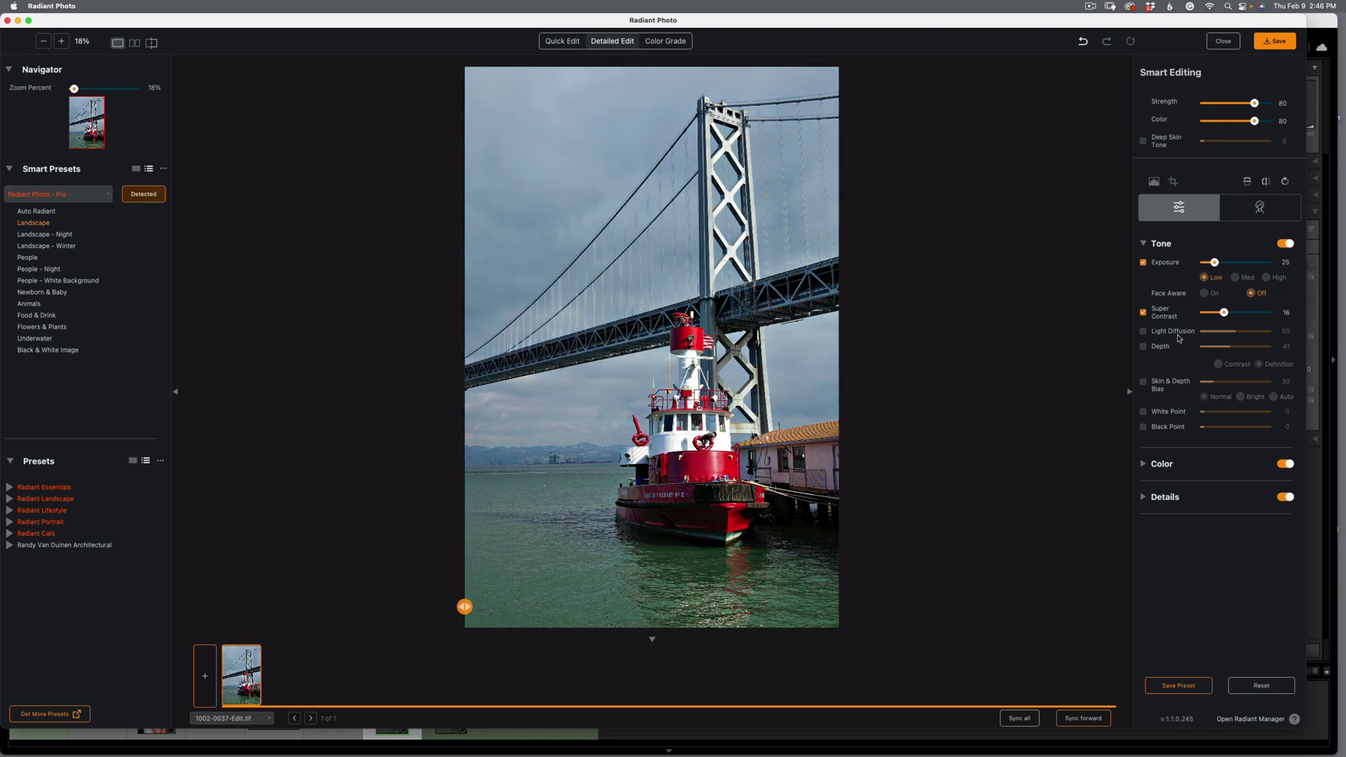
# Try the Depth adjustment at 79 with Definition on the fireboat photo, and reset it.
pyautogui.click(1143, 349)
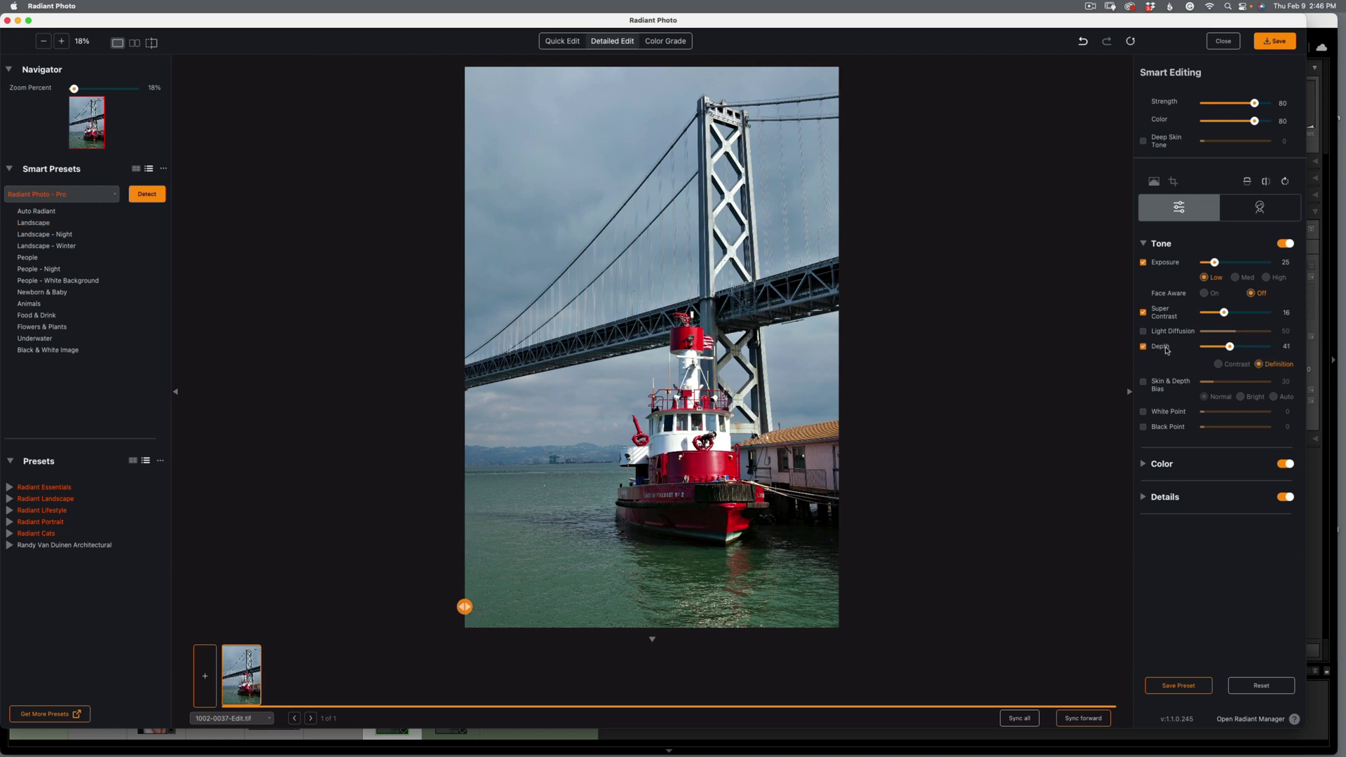
pyautogui.moveTo(1229, 346); pyautogui.dragTo(1254, 348)
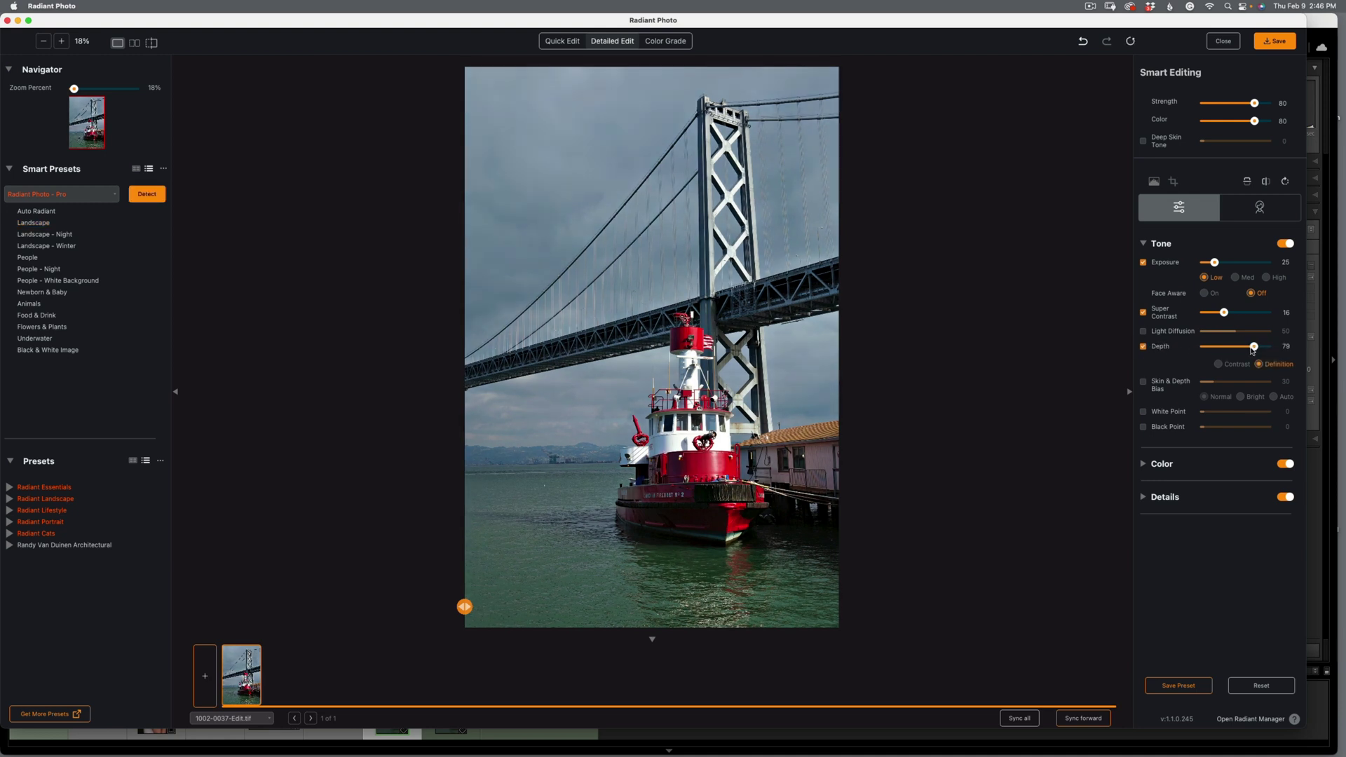
pyautogui.click(1261, 685)
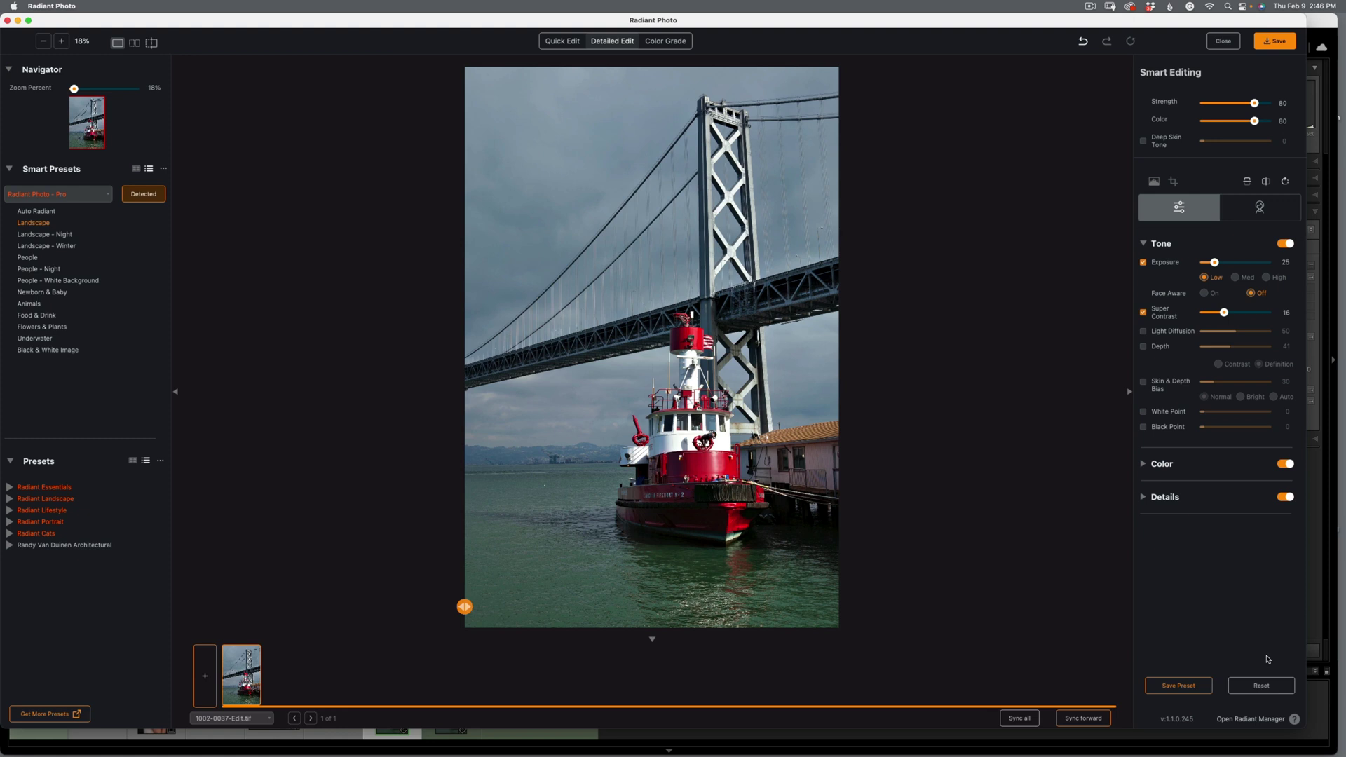
# Expand the Color settings, try Color Contrast at 27, and reset the adjustments.
pyautogui.click(1139, 465)
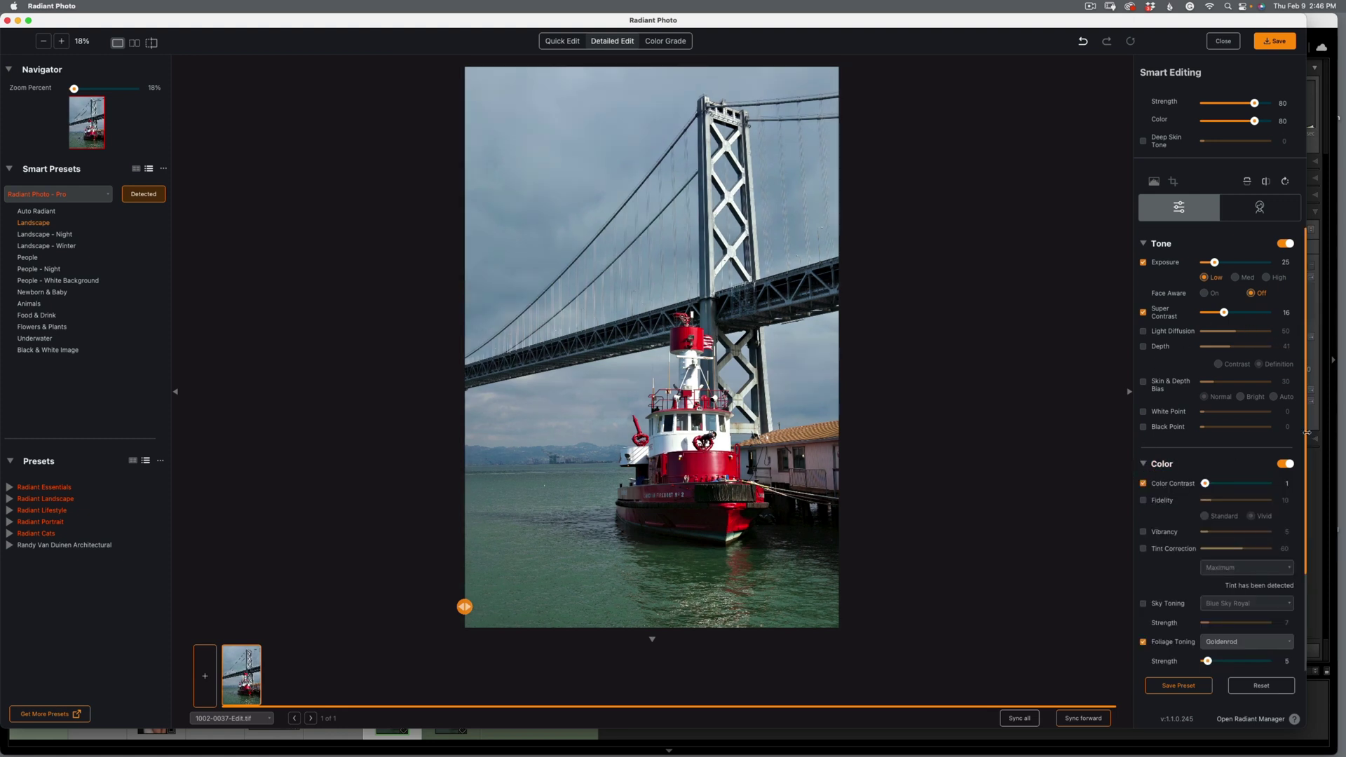
pyautogui.scroll(-3, 1283, 431)
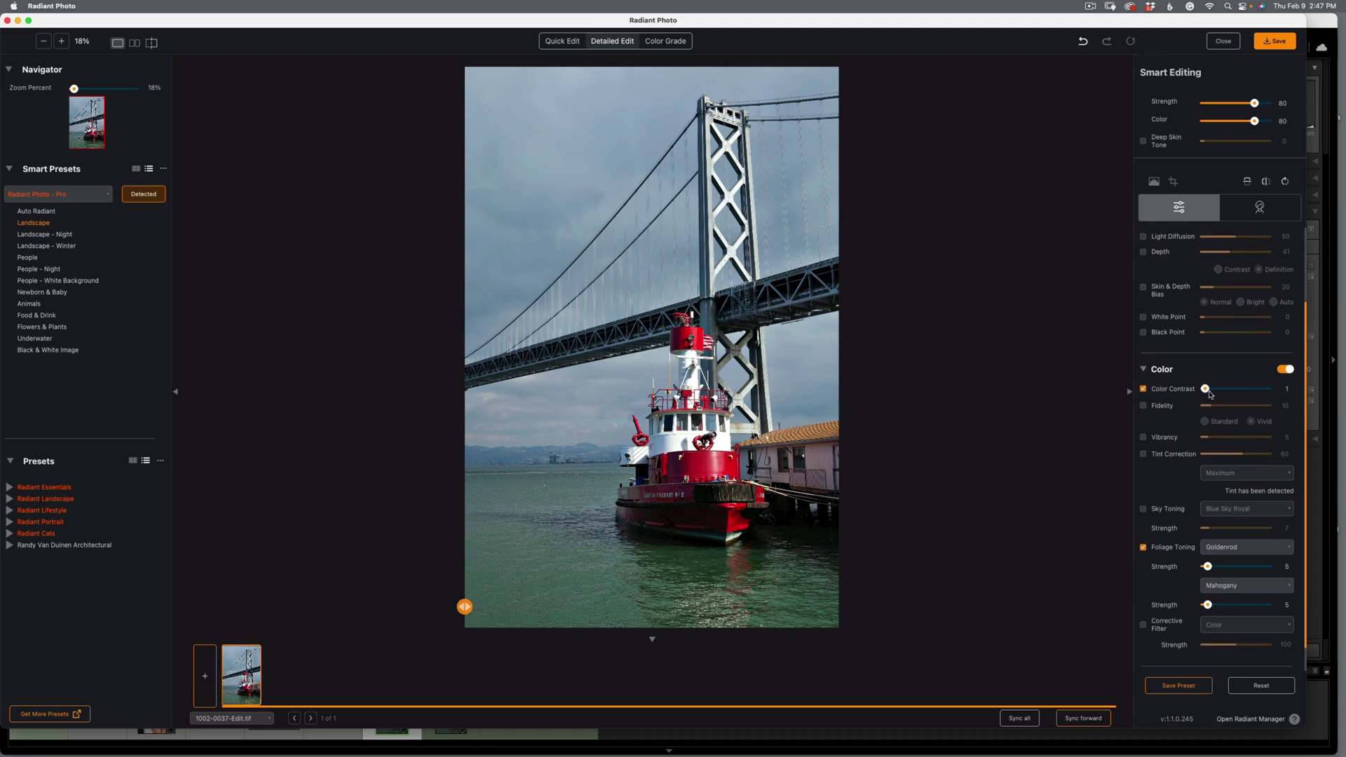
pyautogui.moveTo(1204, 390)
pyautogui.mouseDown()
pyautogui.moveTo(1254, 391)
pyautogui.moveTo(1213, 391)
pyautogui.mouseUp()
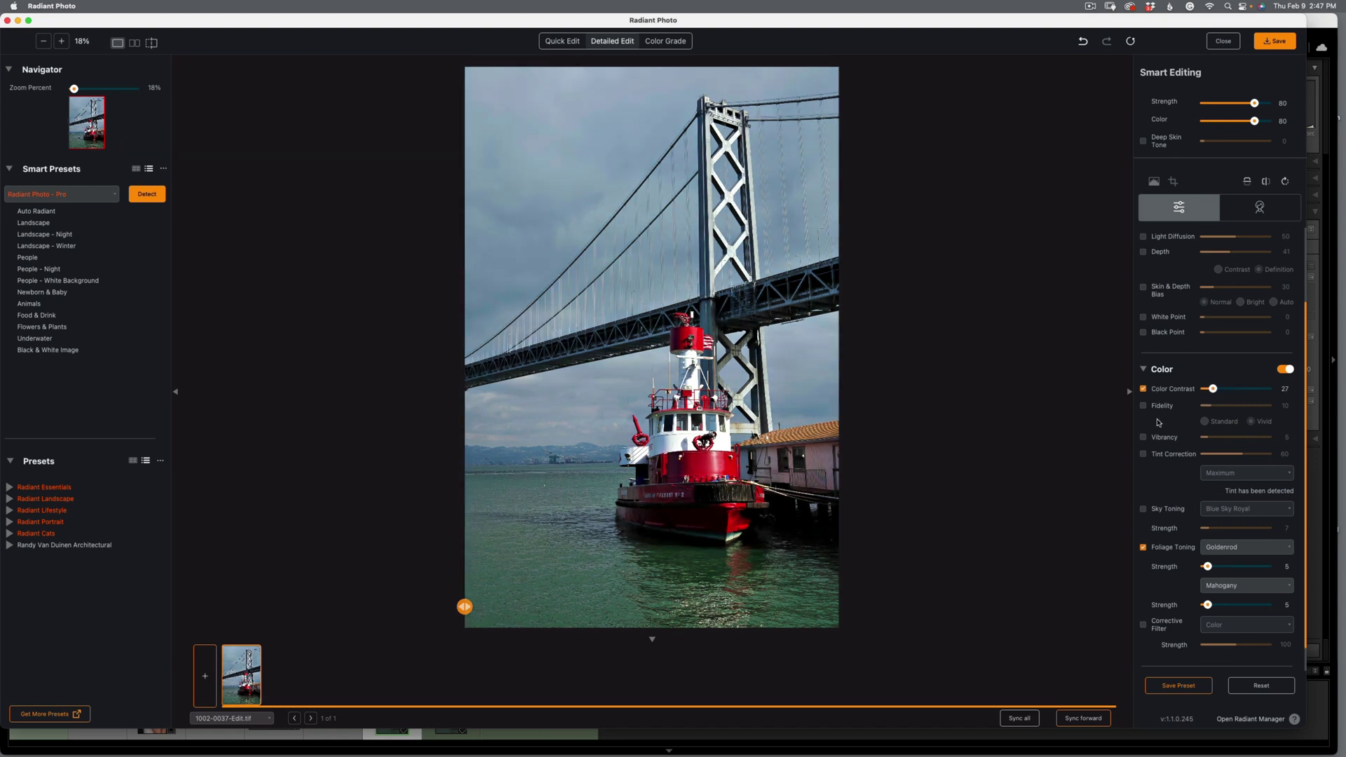
pyautogui.click(1259, 686)
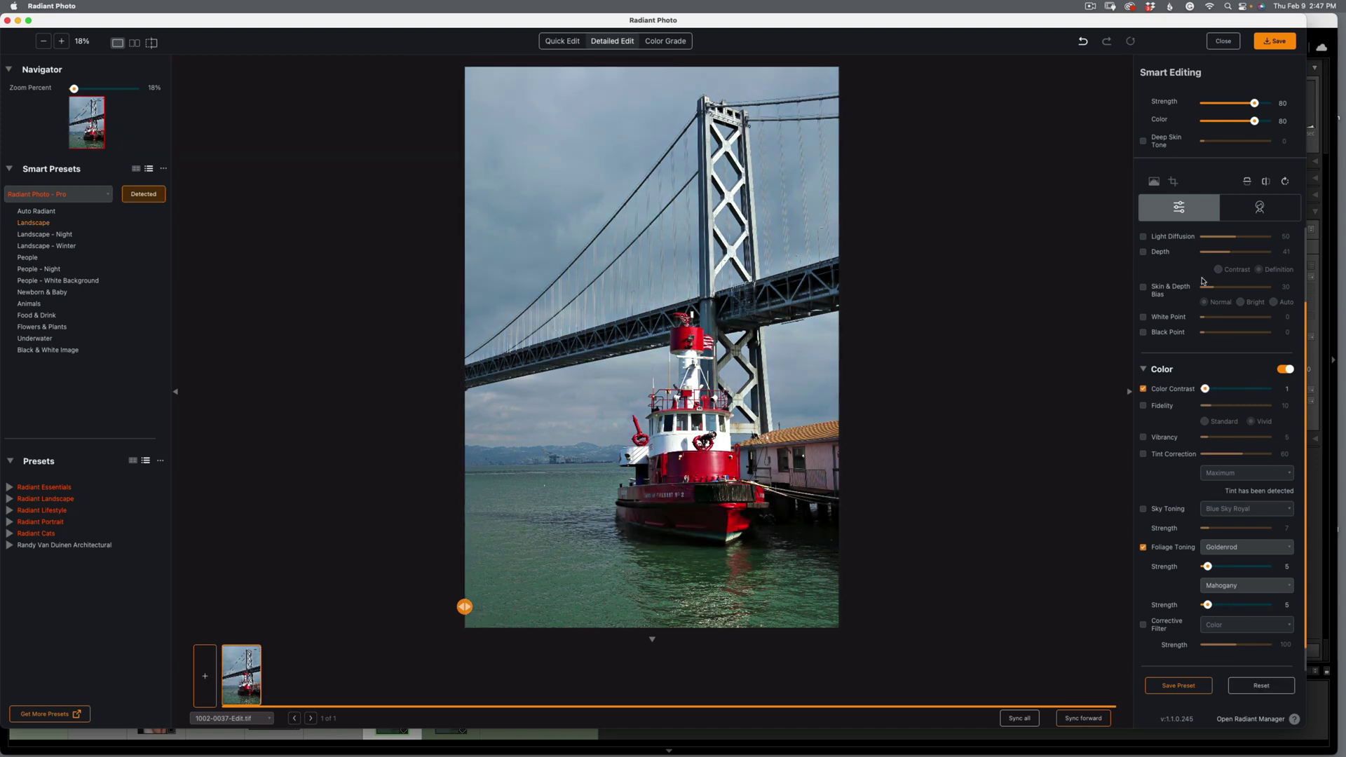
# Try enabling White Point at 93 and Black Point at 88, and reset the tone adjustments.
pyautogui.click(1144, 317)
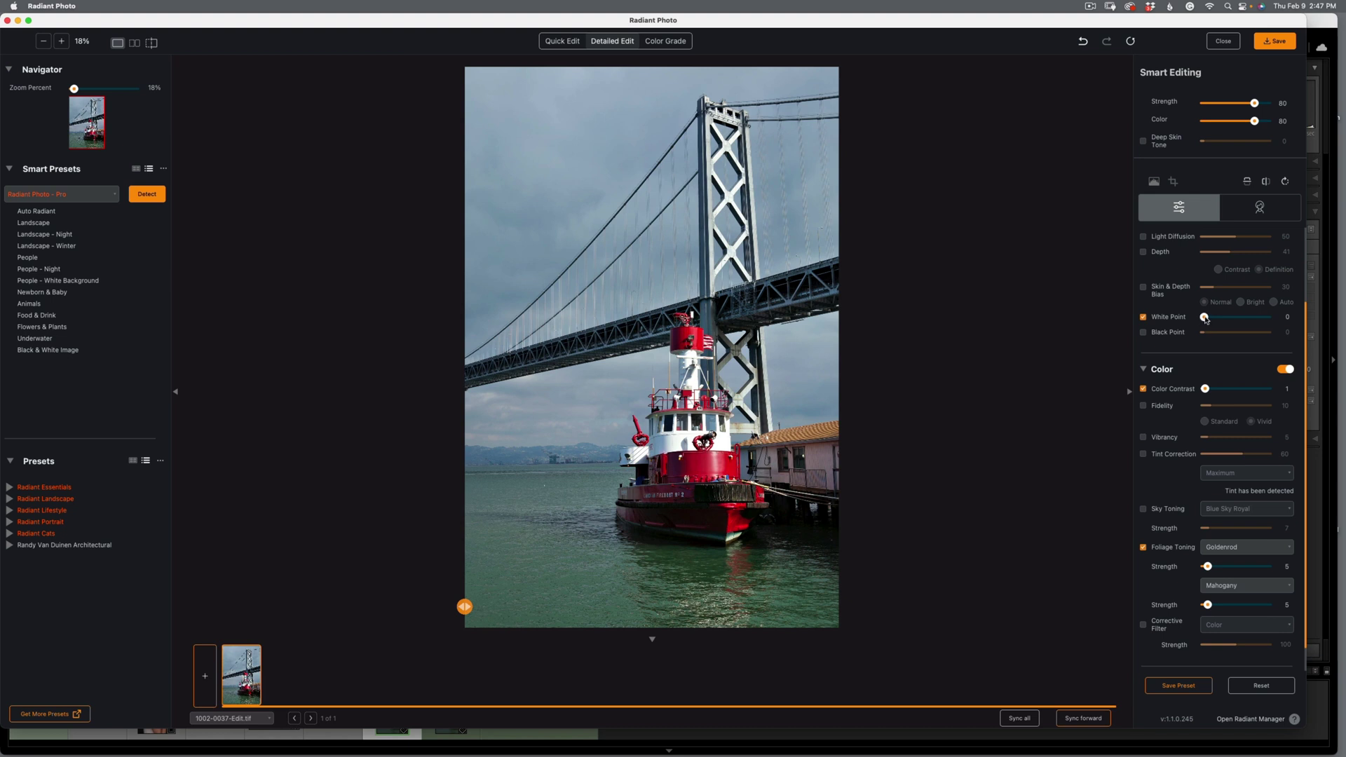
pyautogui.moveTo(1206, 319); pyautogui.dragTo(1251, 321)
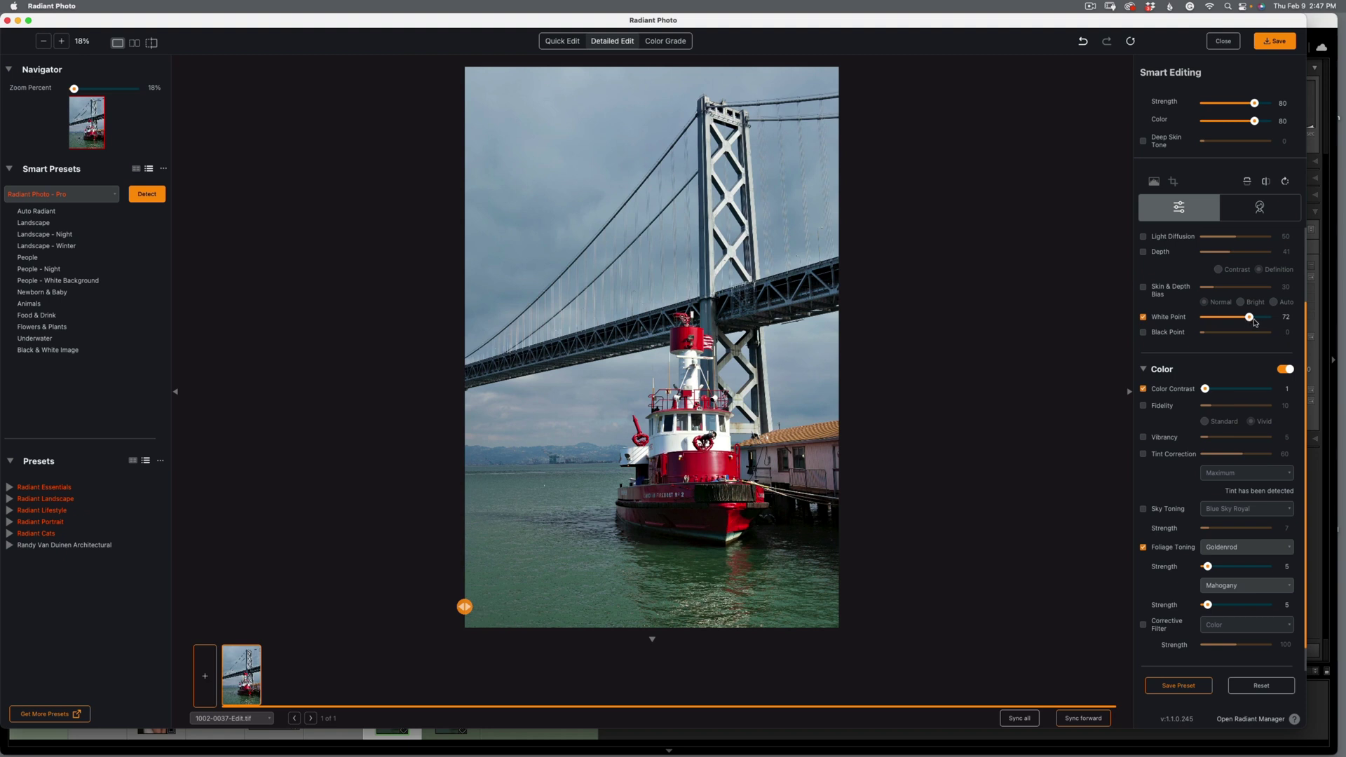
pyautogui.moveTo(1253, 321); pyautogui.dragTo(1270, 322)
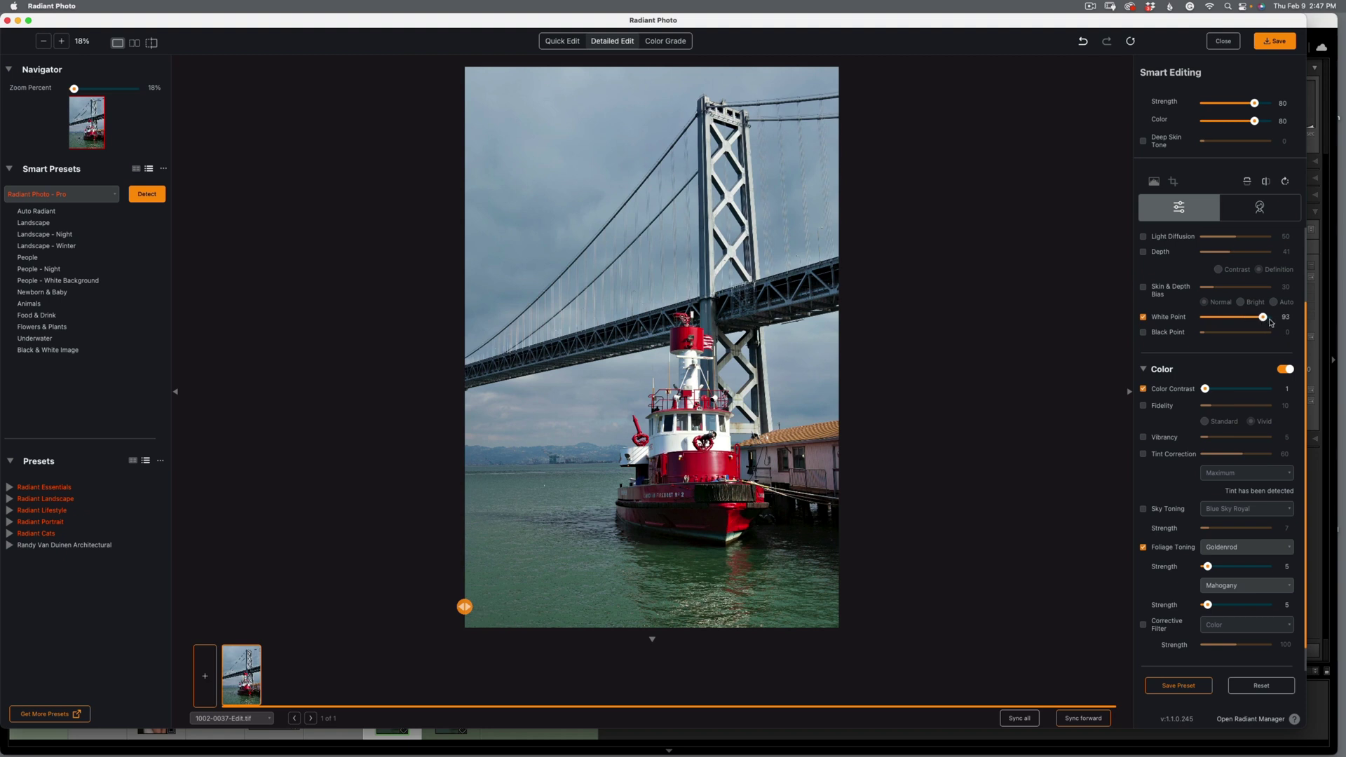
pyautogui.click(1144, 334)
pyautogui.moveTo(1207, 335); pyautogui.dragTo(1259, 335)
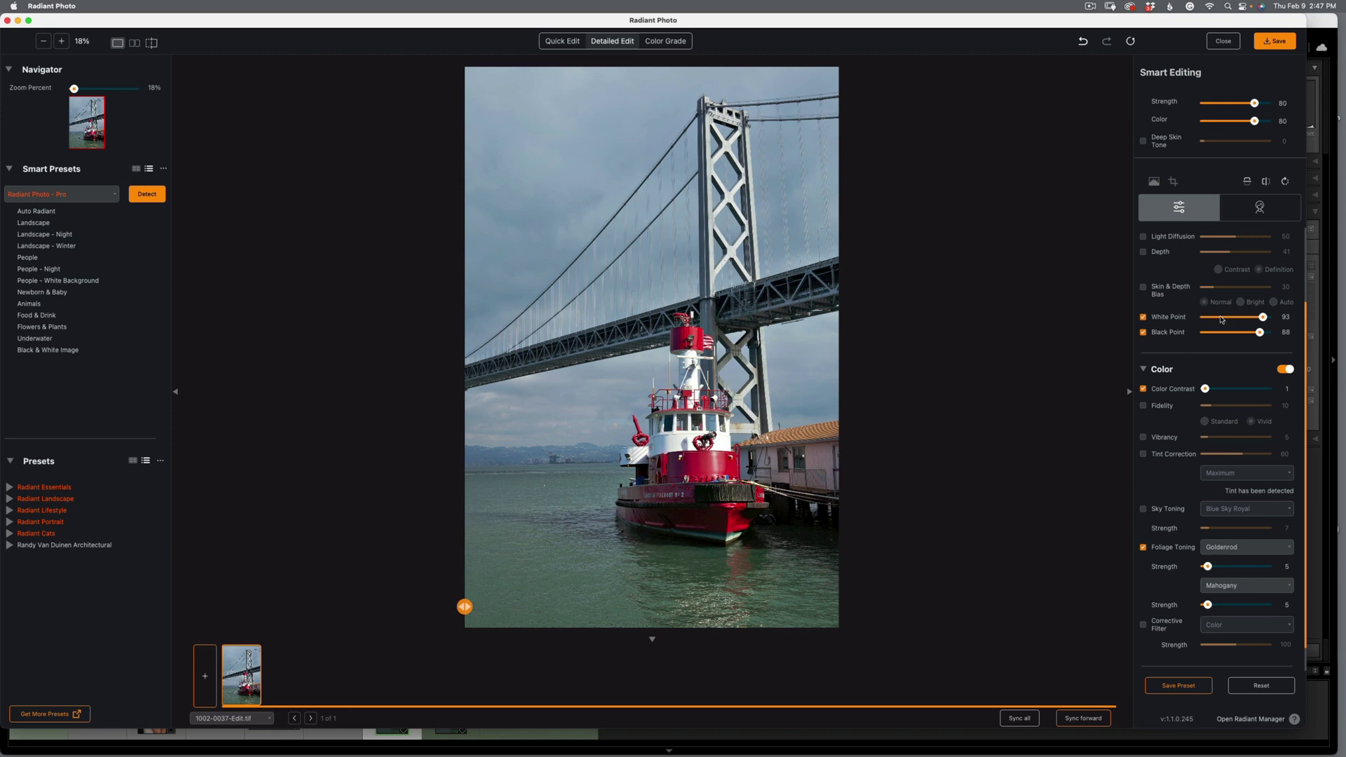
pyautogui.click(1274, 690)
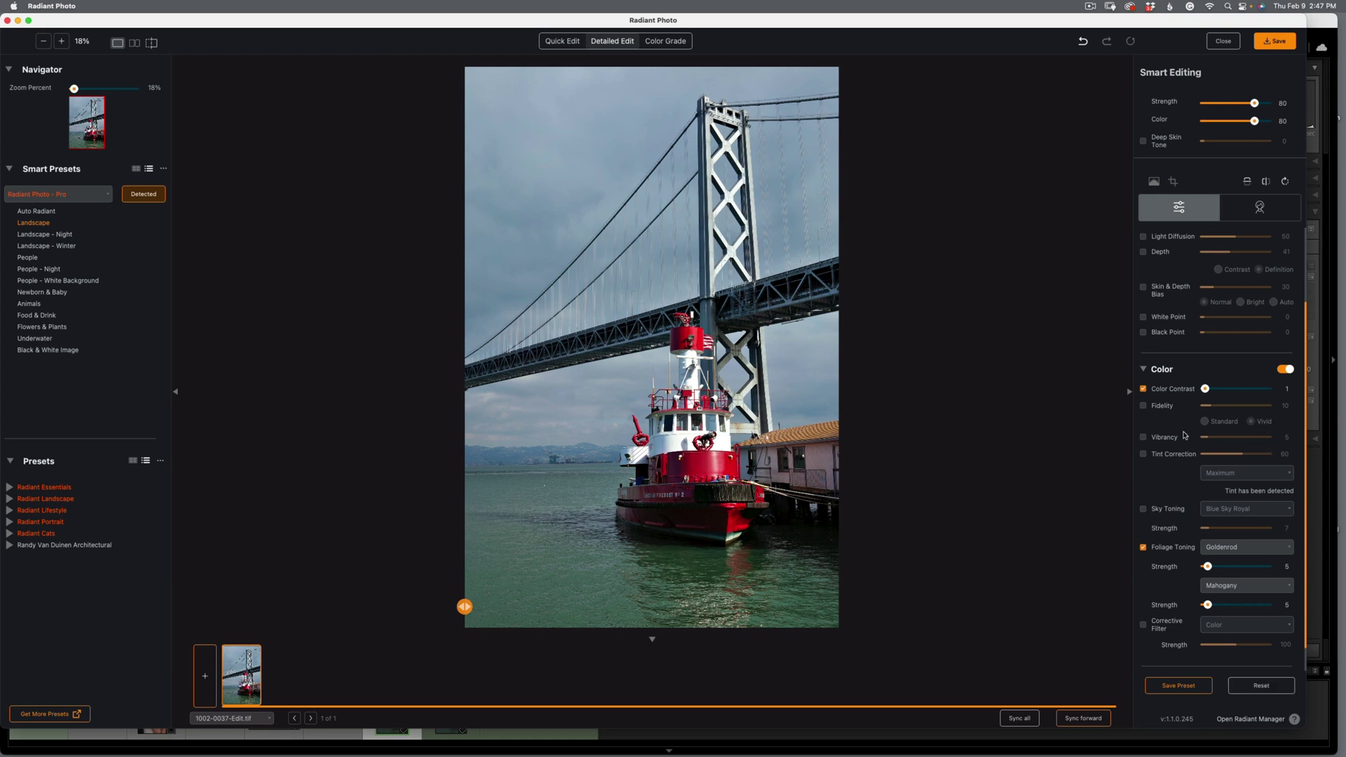
# Try Sky Toning with Blue Sky Royal at strength 40, and close the fireboat photo without saving.
pyautogui.click(1143, 510)
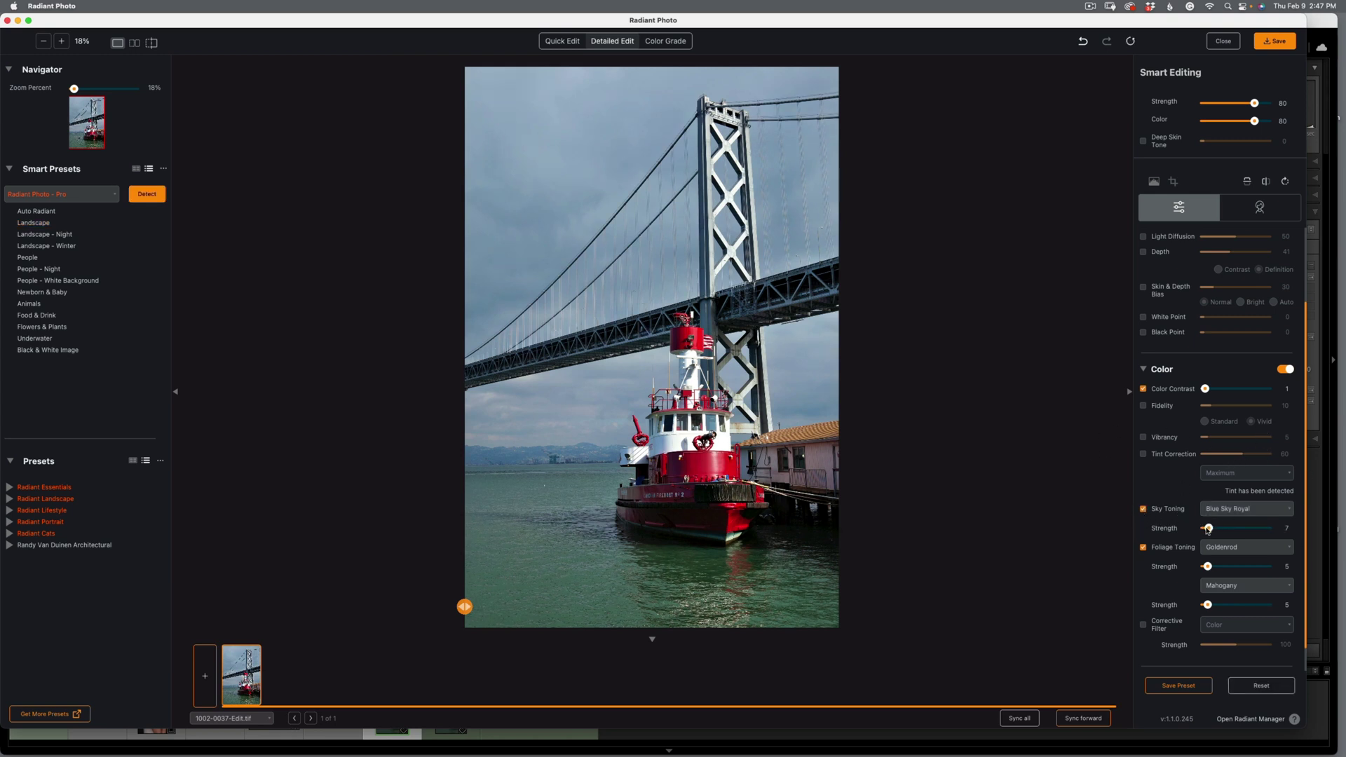
pyautogui.moveTo(1209, 530); pyautogui.dragTo(1230, 530)
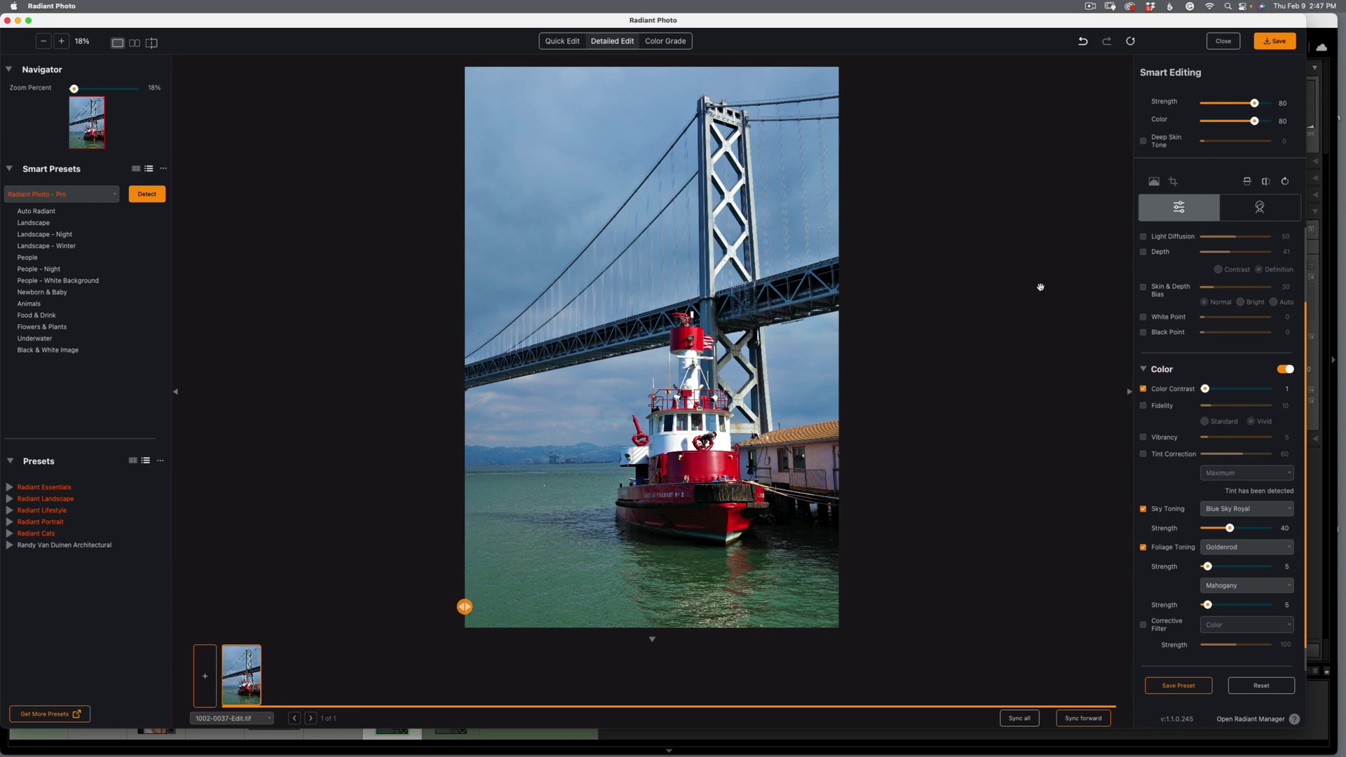
pyautogui.click(1223, 40)
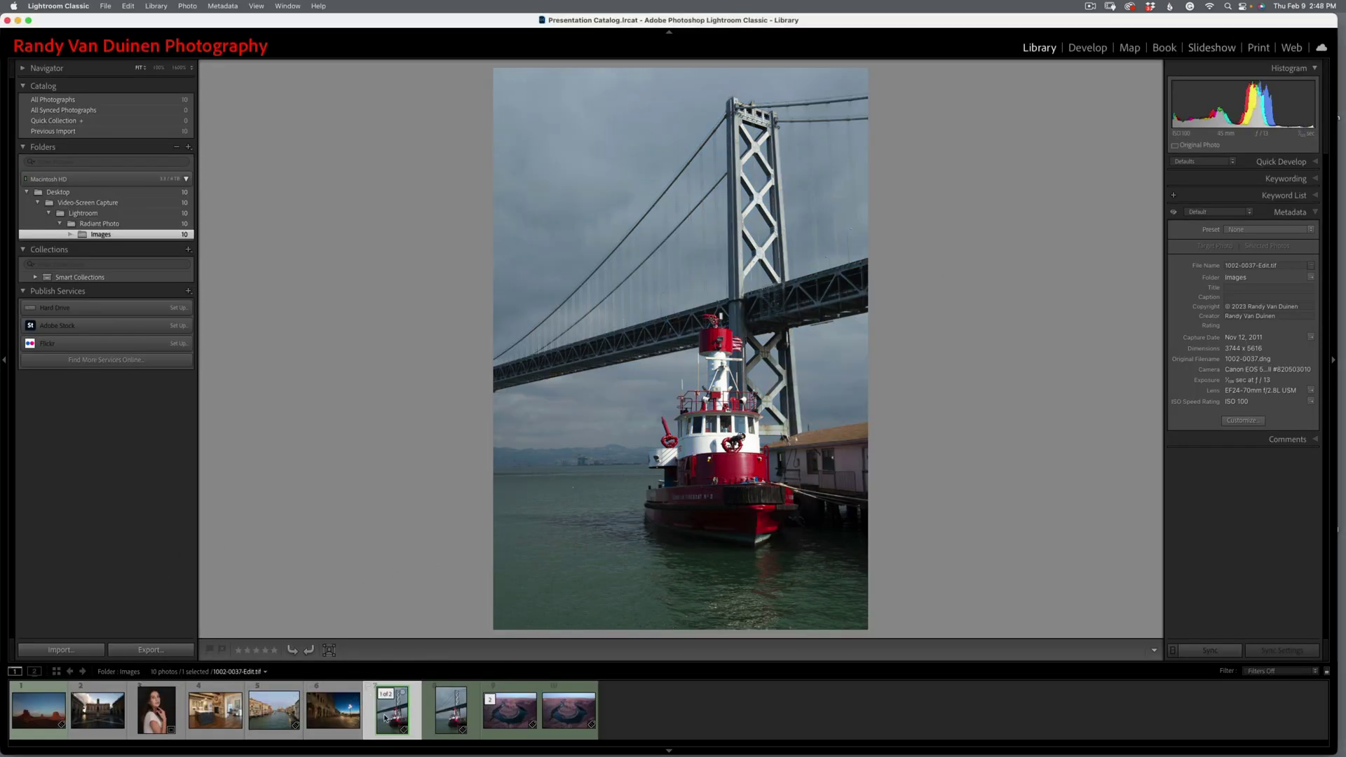
# Send the desert butte photo at the start of the filmstrip to Radiant Photo for editing.
pyautogui.click(39, 717)
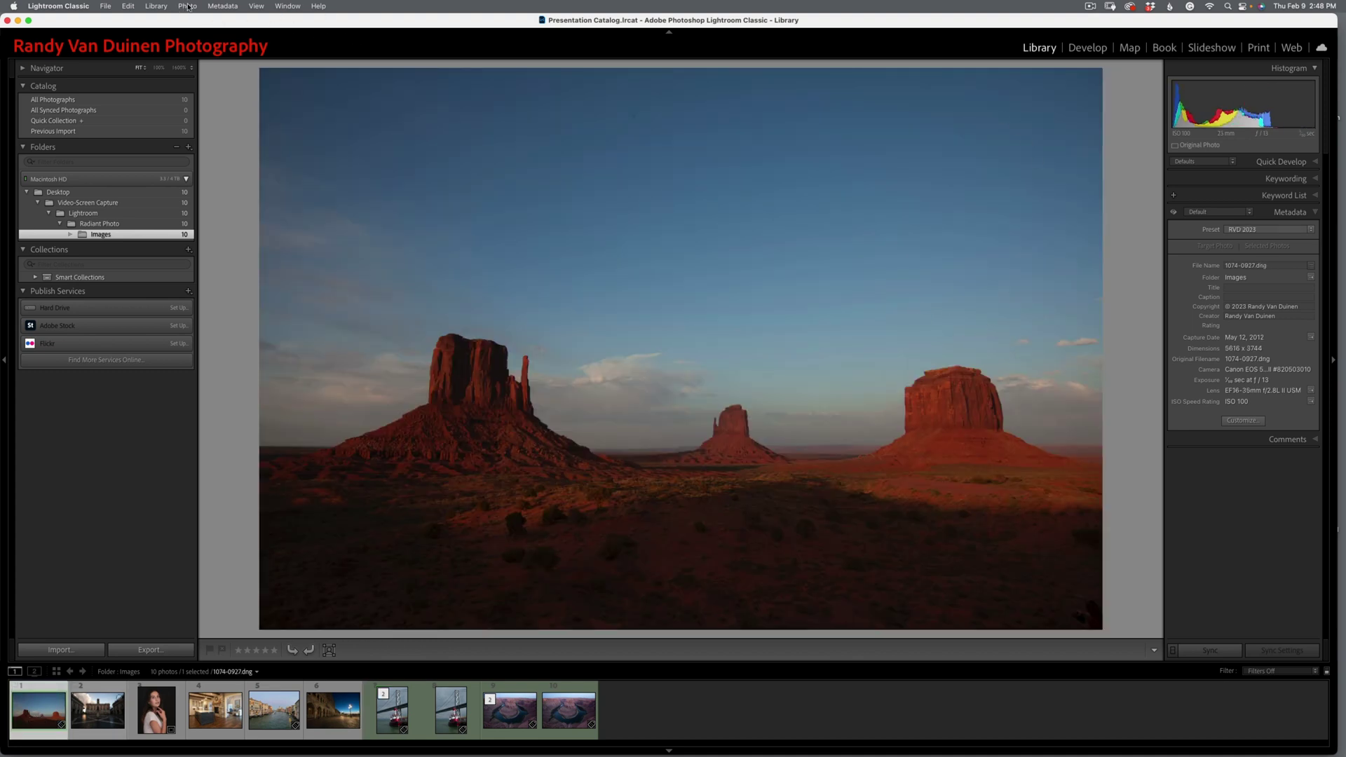
pyautogui.click(188, 6)
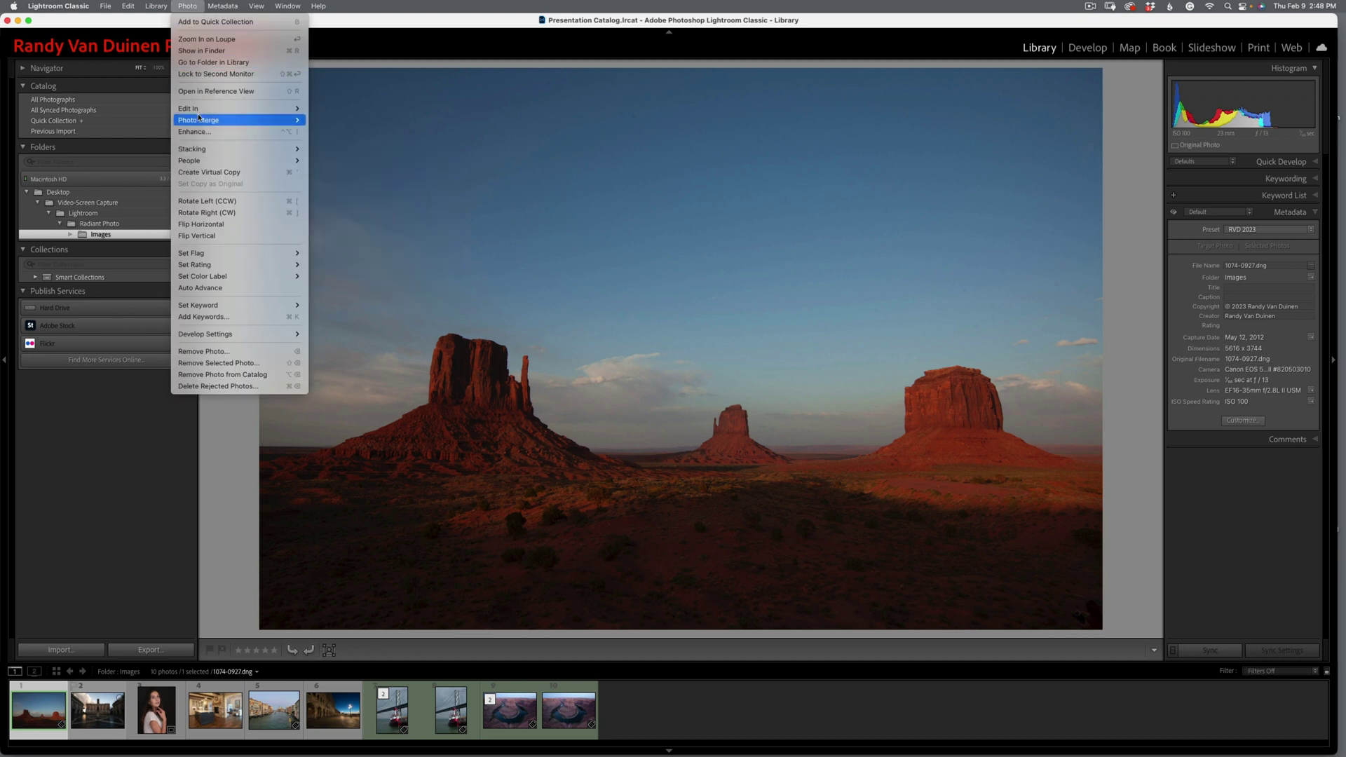
pyautogui.moveTo(273, 115)
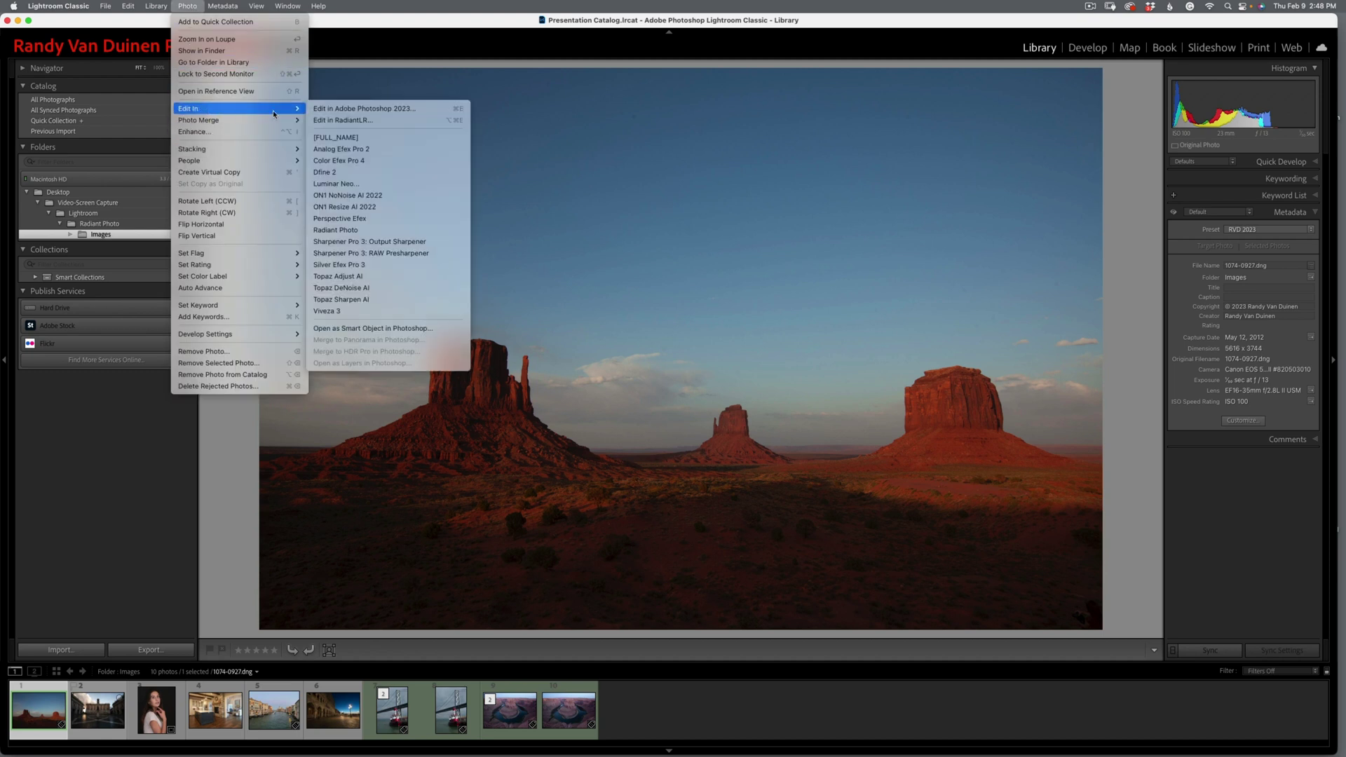
pyautogui.click(342, 229)
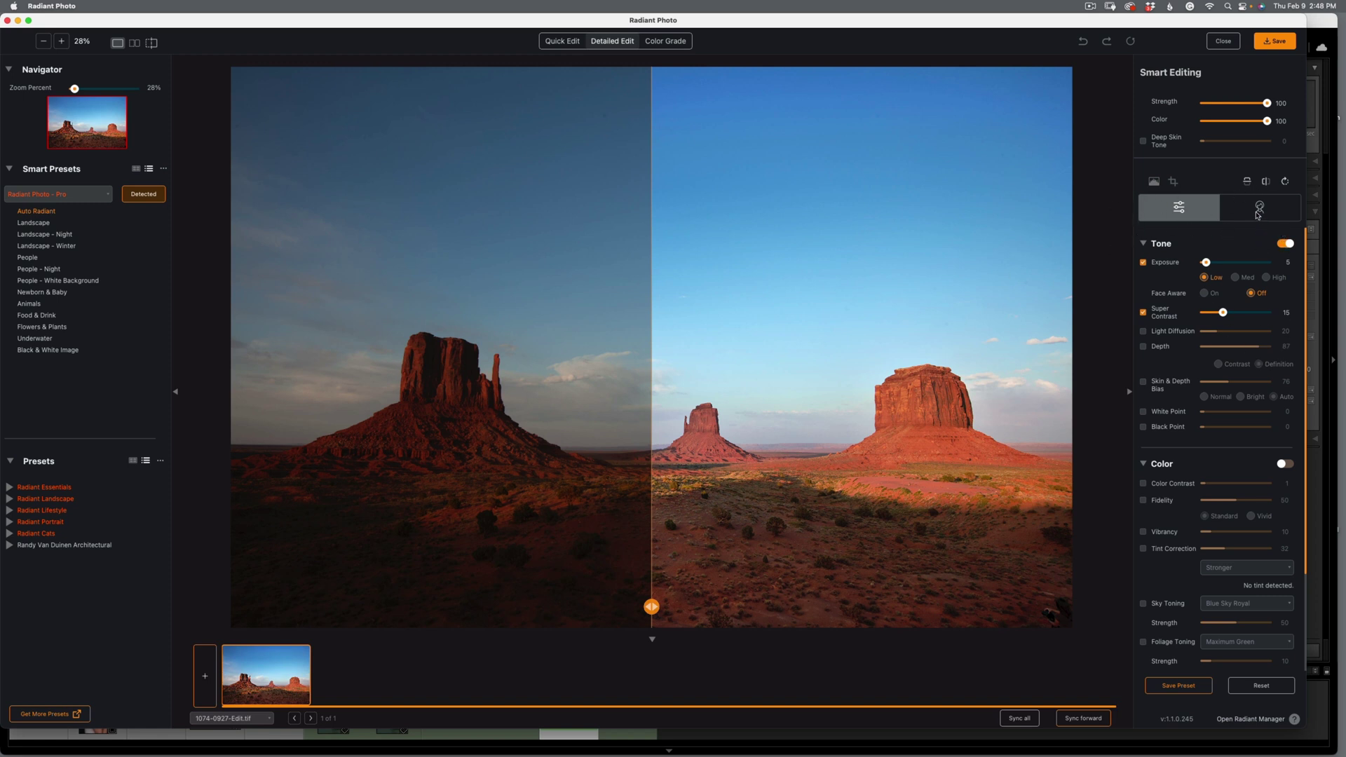
# Reveal the full corrected image in Color Grade and try the Finishing Tools Color Temp at -32.
pyautogui.click(667, 42)
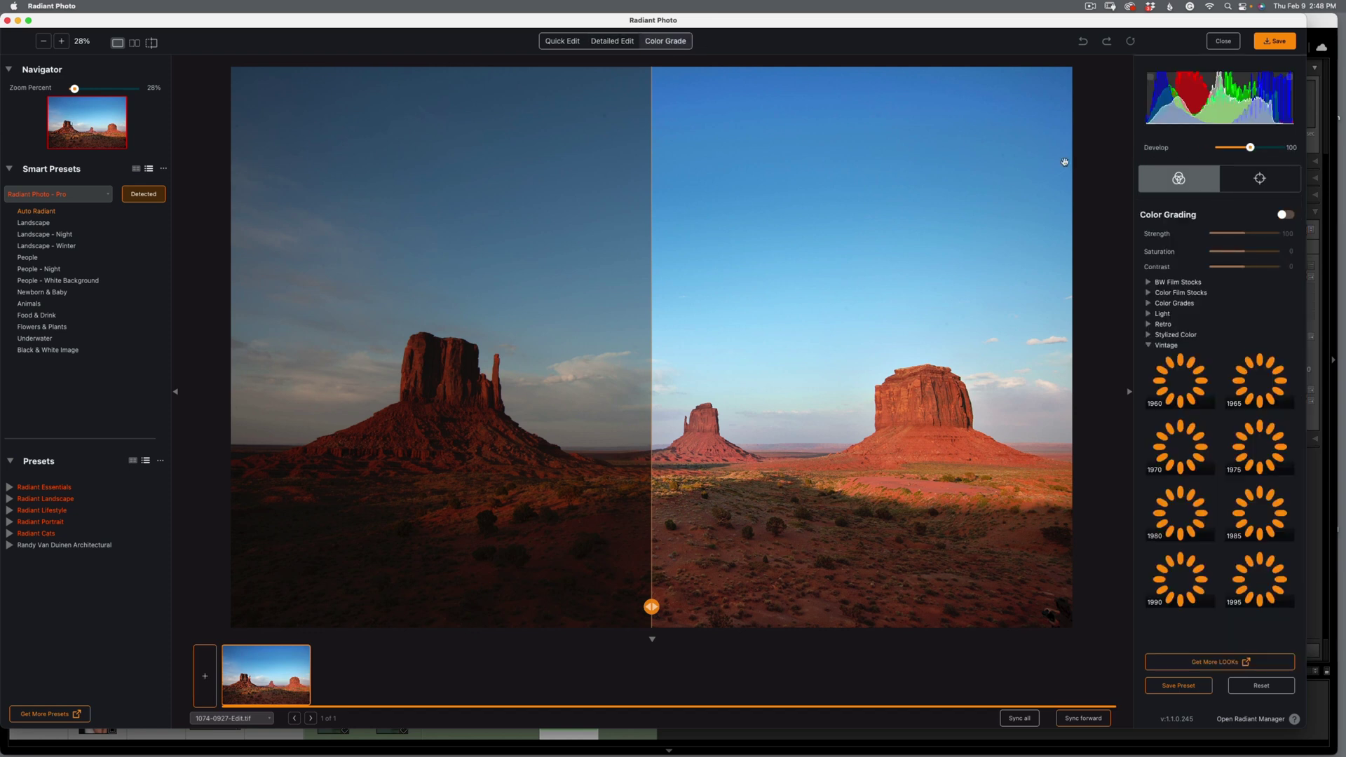
pyautogui.click(1260, 179)
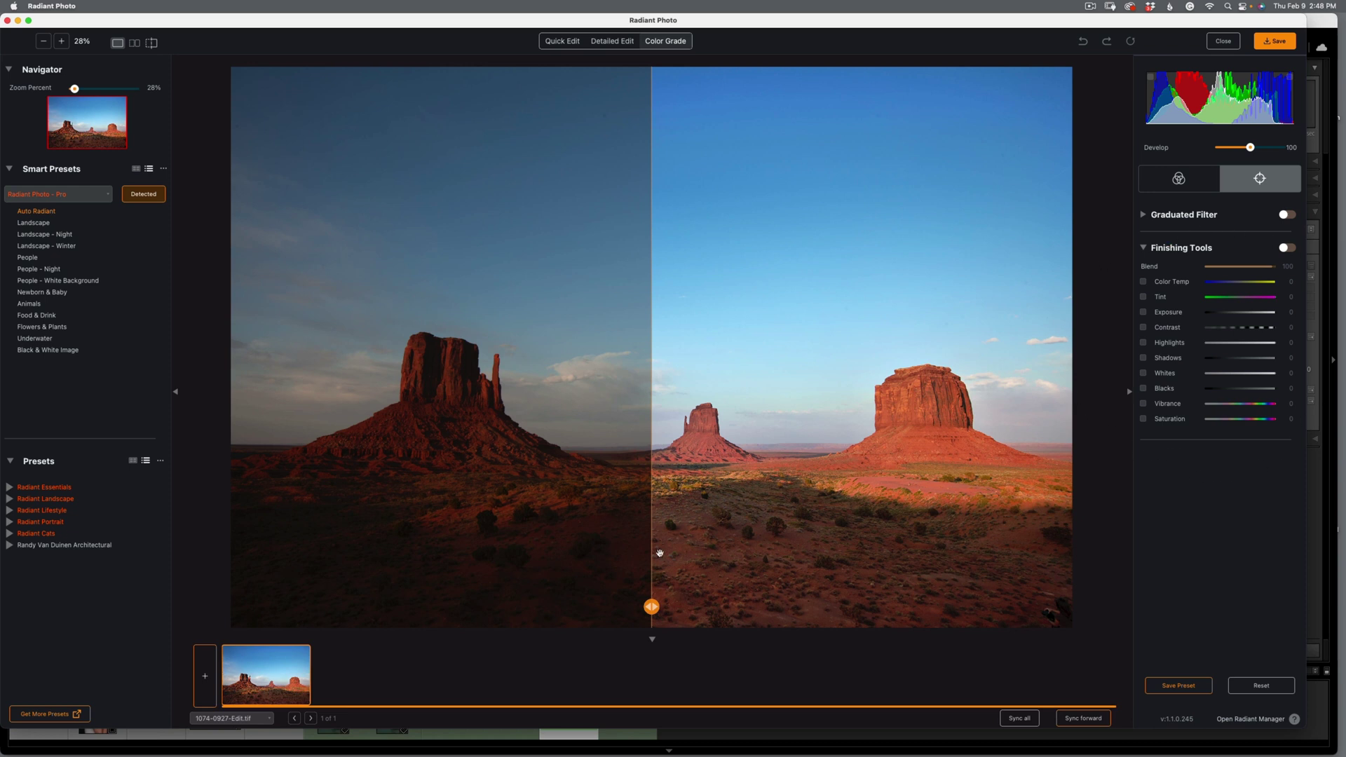
pyautogui.moveTo(651, 607); pyautogui.dragTo(230, 607)
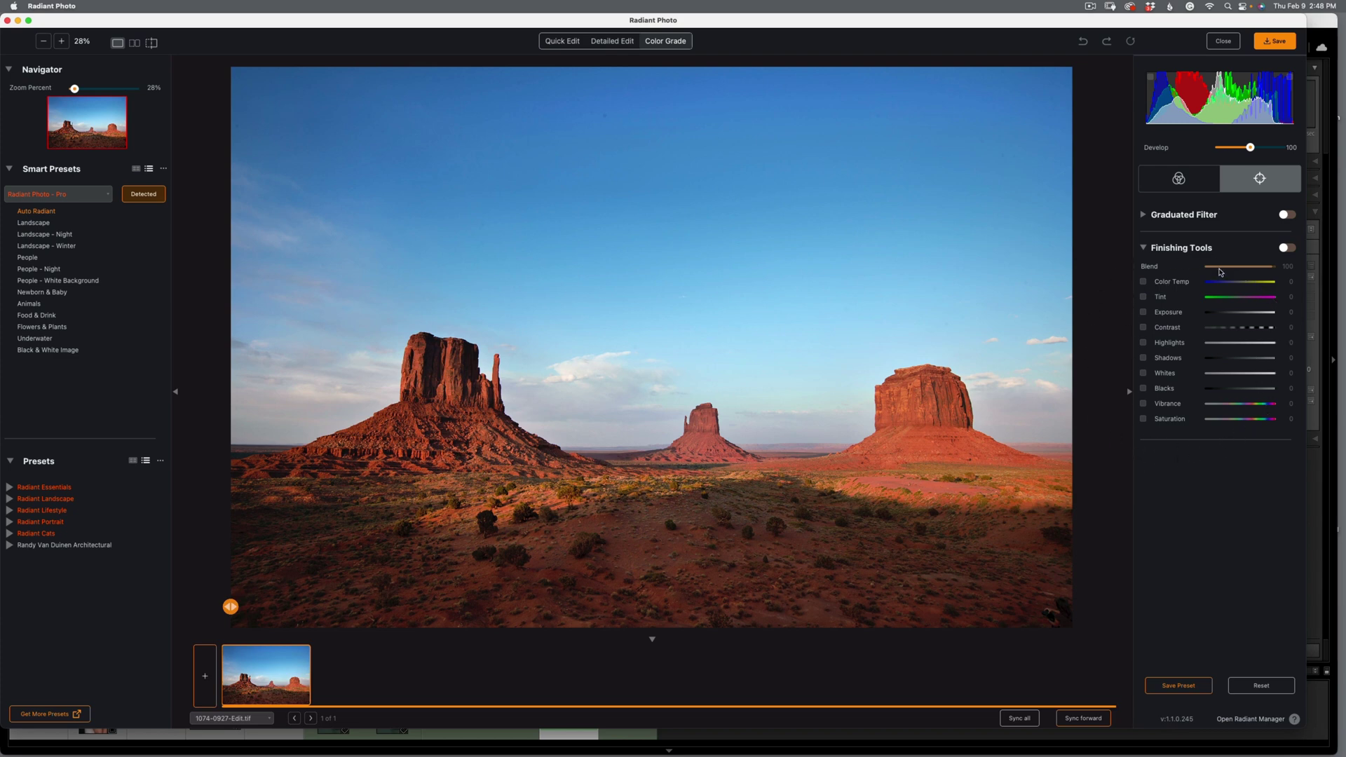
pyautogui.click(1143, 283)
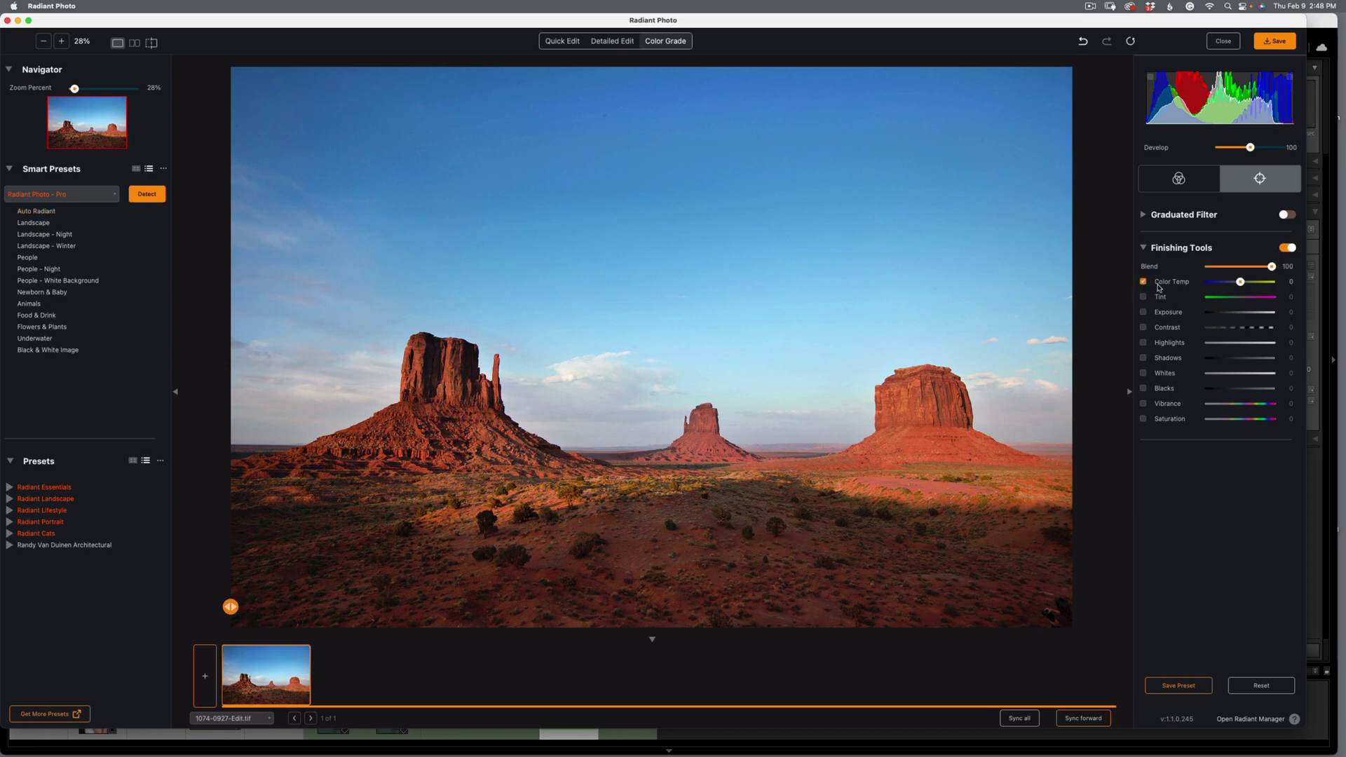
pyautogui.moveTo(1241, 284); pyautogui.dragTo(1229, 284)
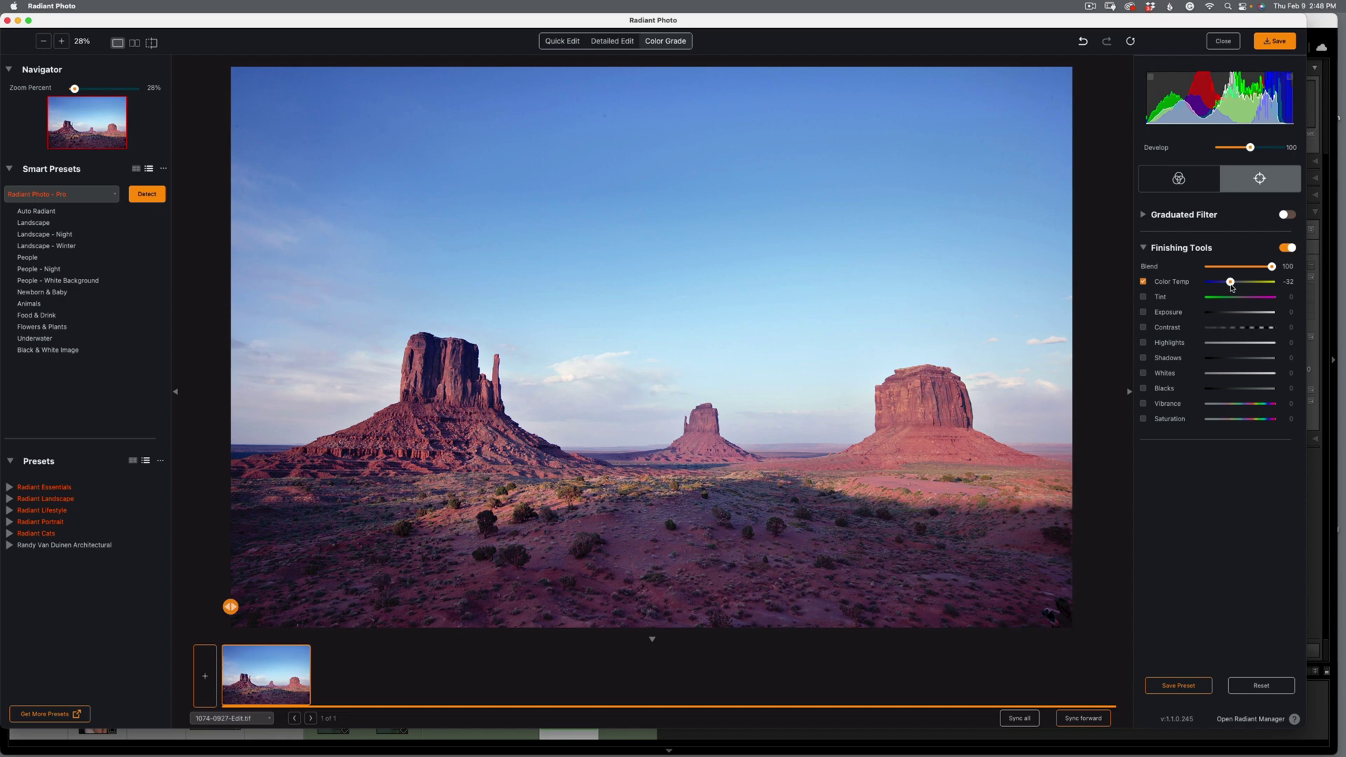
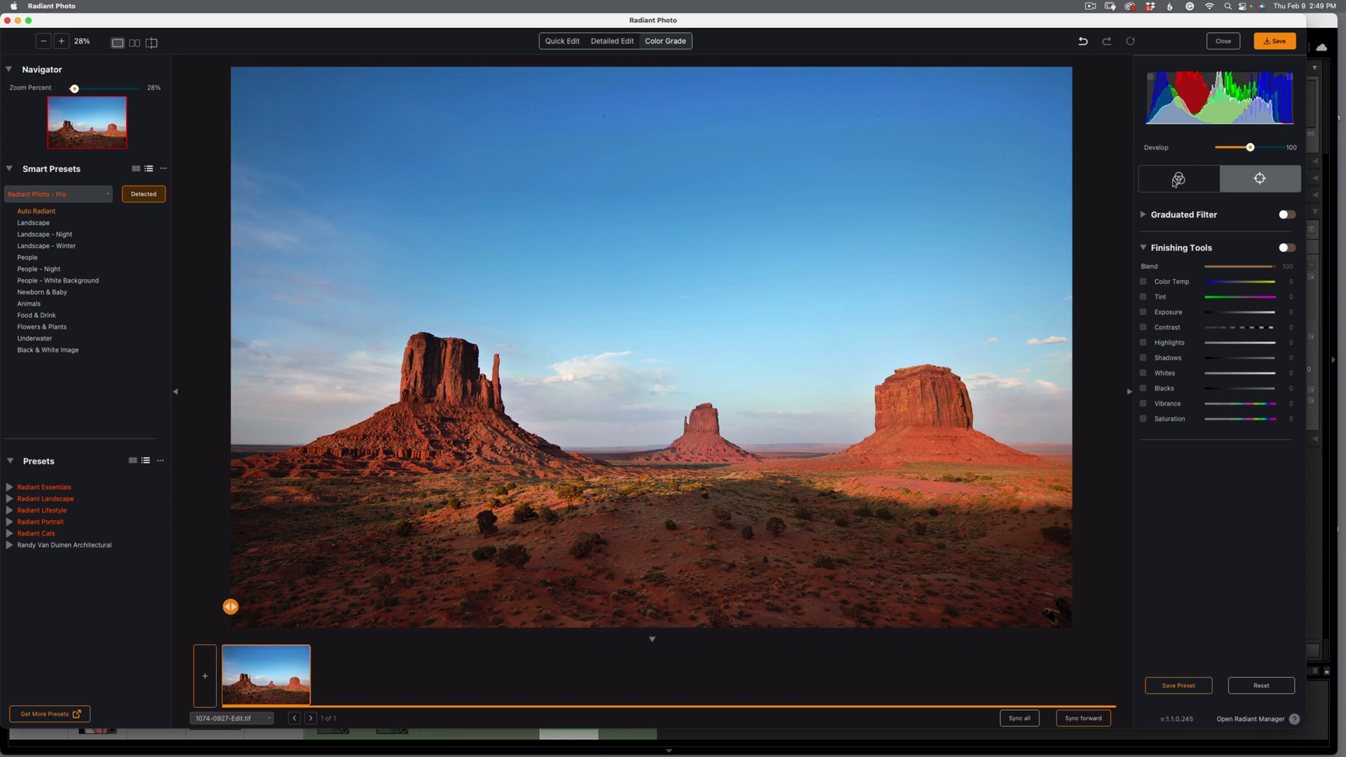
# Try the Crisp Black and White and Dramatic Black and White looks from BW Film Stocks on the butte photo.
pyautogui.click(1179, 179)
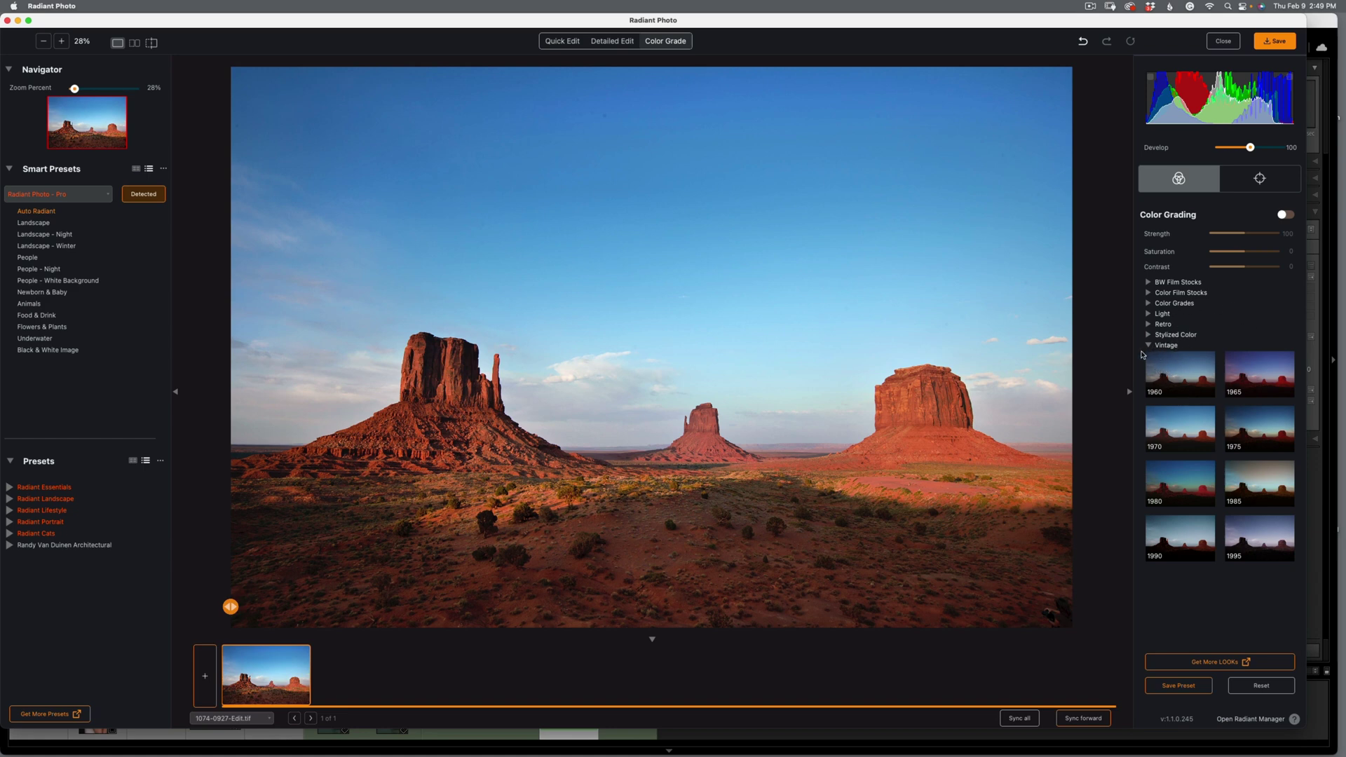
pyautogui.click(1156, 282)
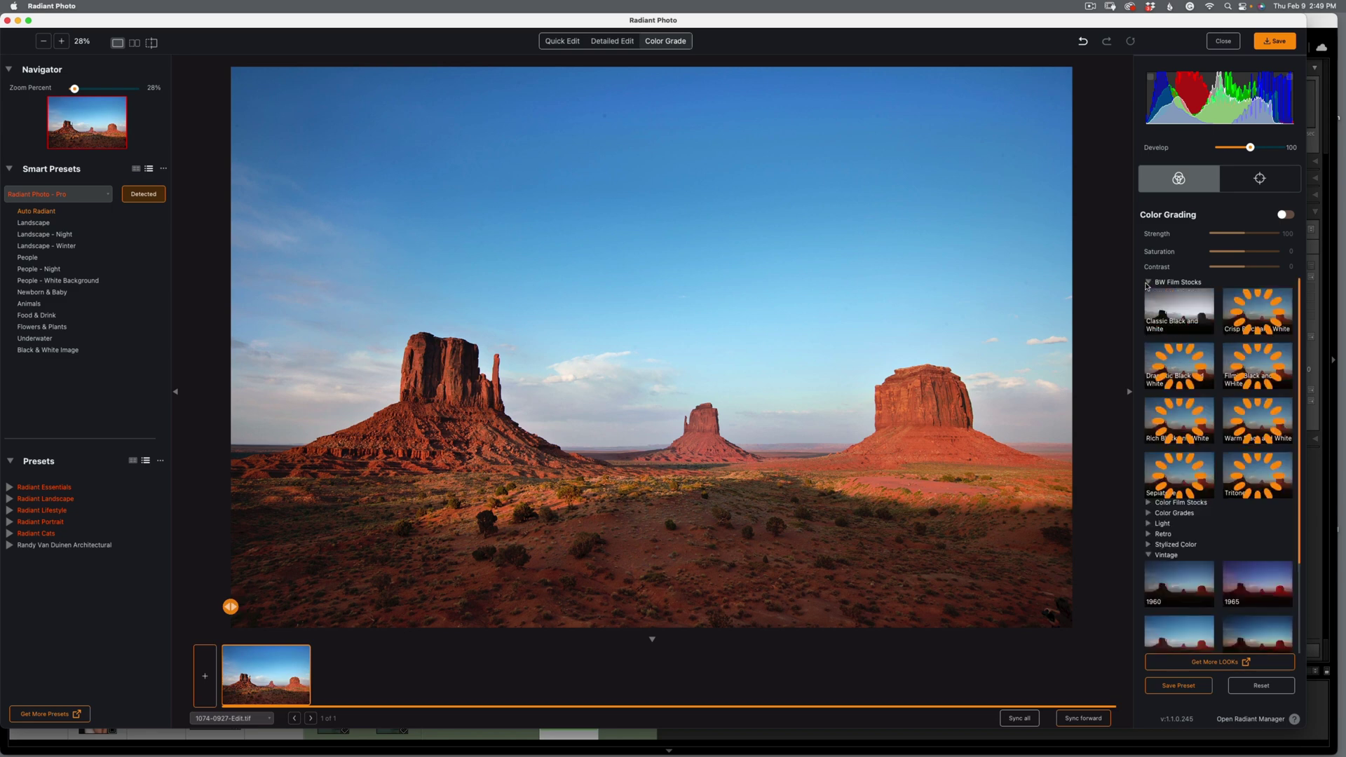
pyautogui.click(1254, 316)
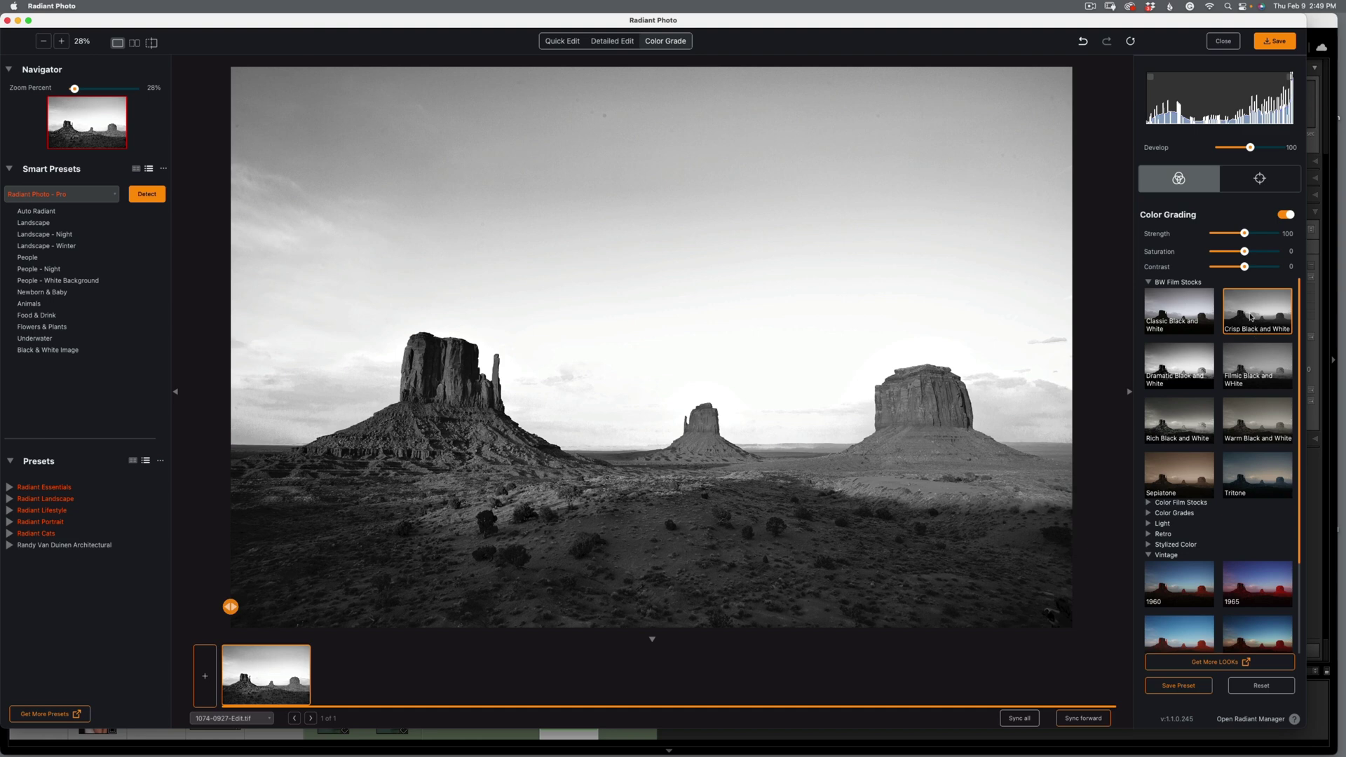
pyautogui.click(1171, 372)
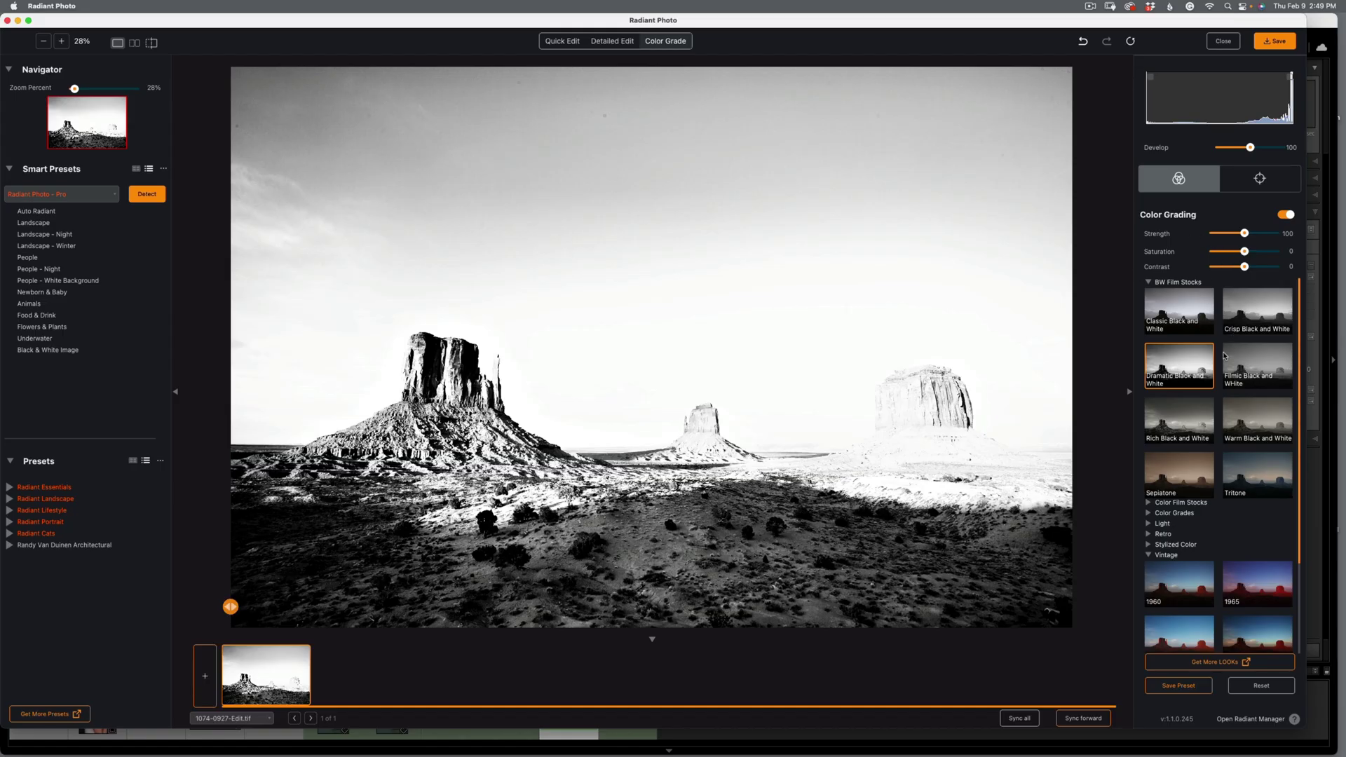
# Try the Vintage looks 1970 and 1975 on the butte photo, and close it without saving.
pyautogui.click(1149, 283)
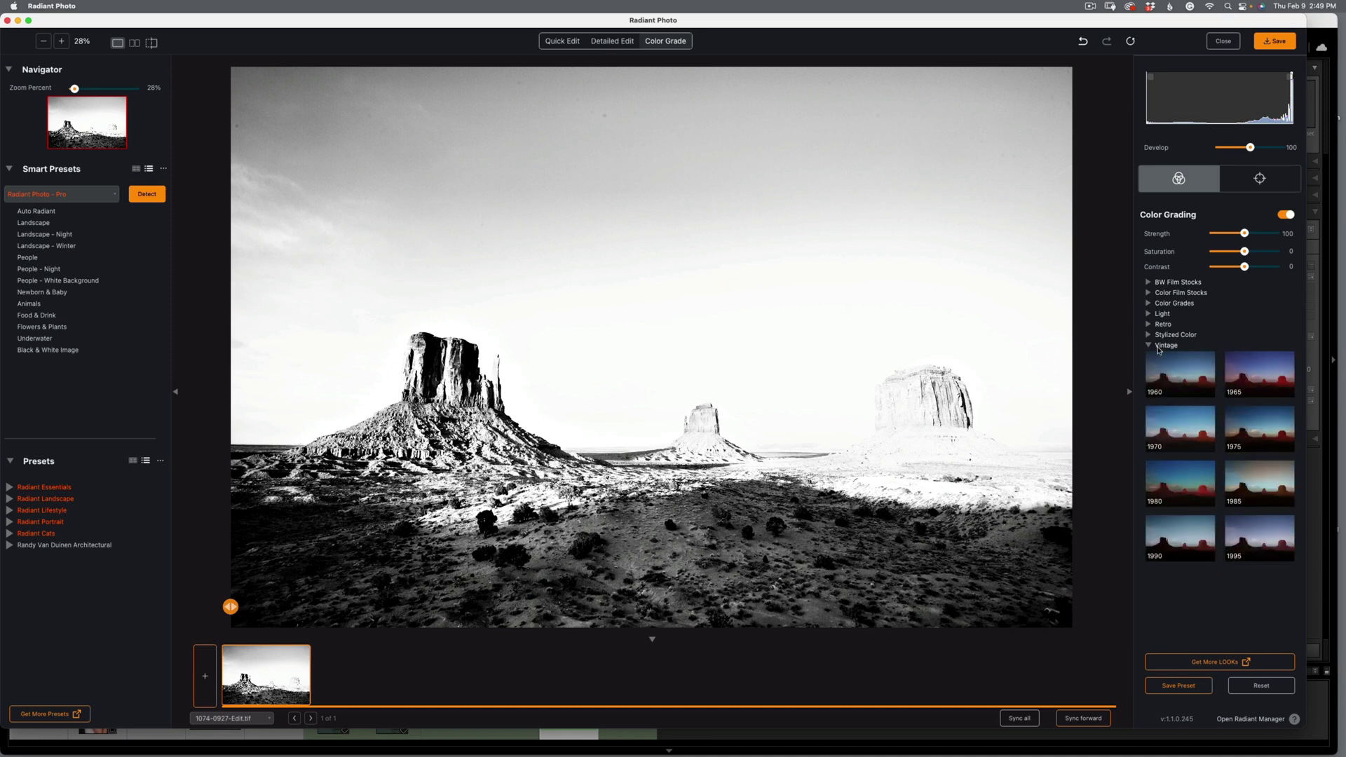
pyautogui.click(1174, 438)
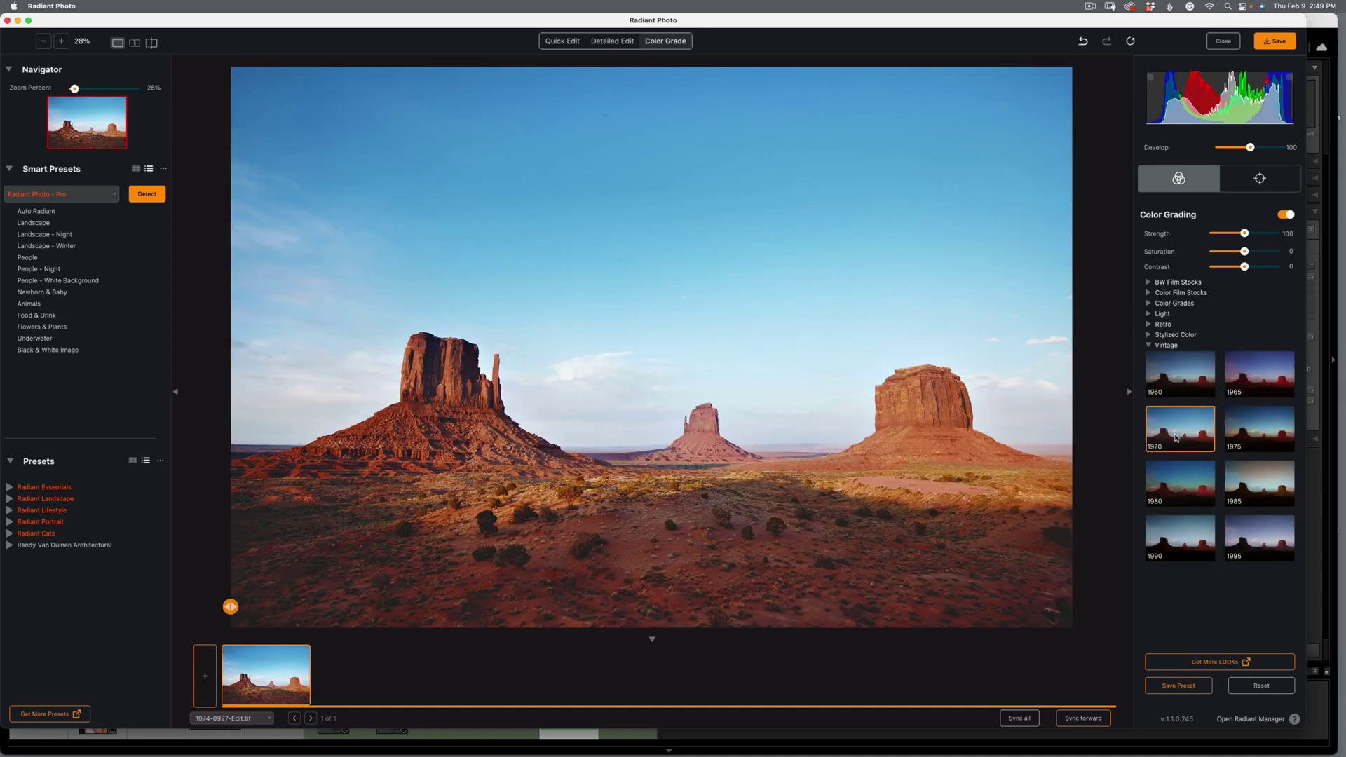
pyautogui.click(1260, 434)
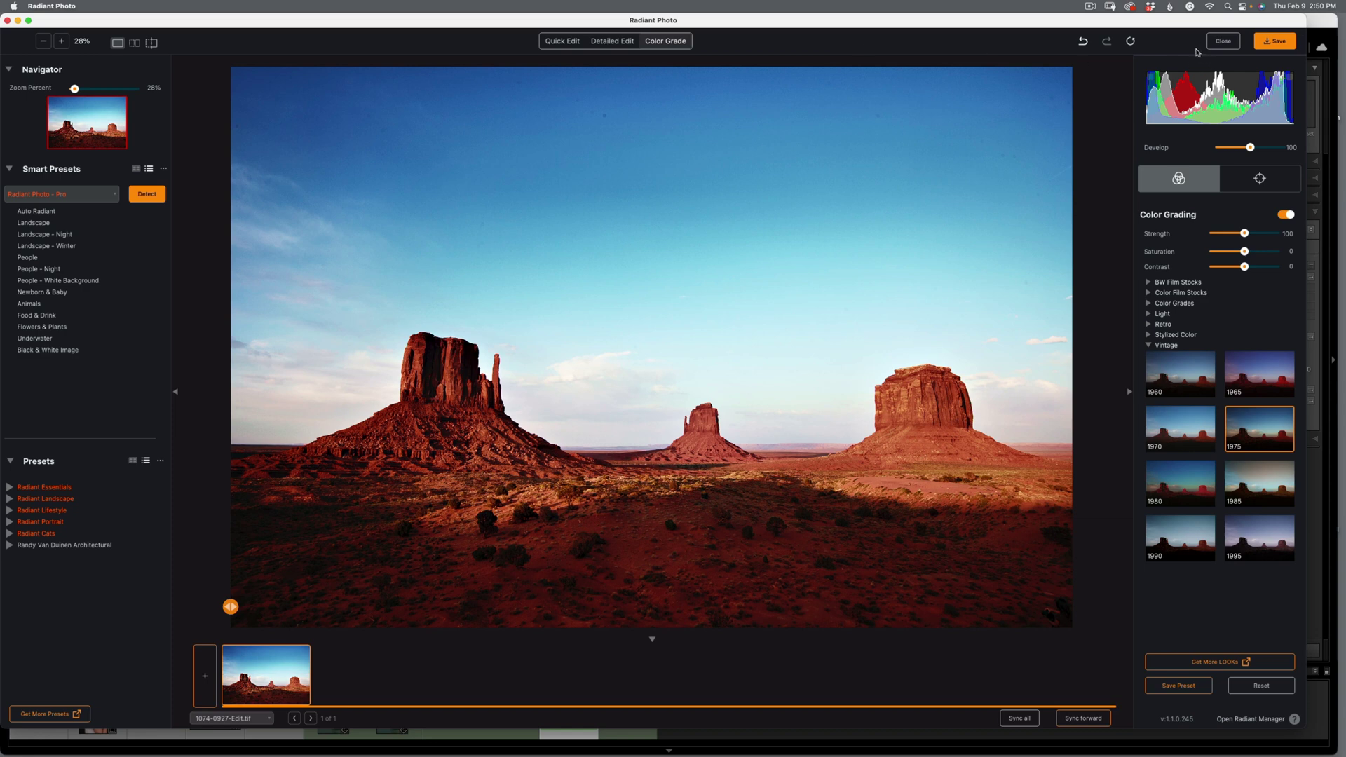
pyautogui.click(1224, 41)
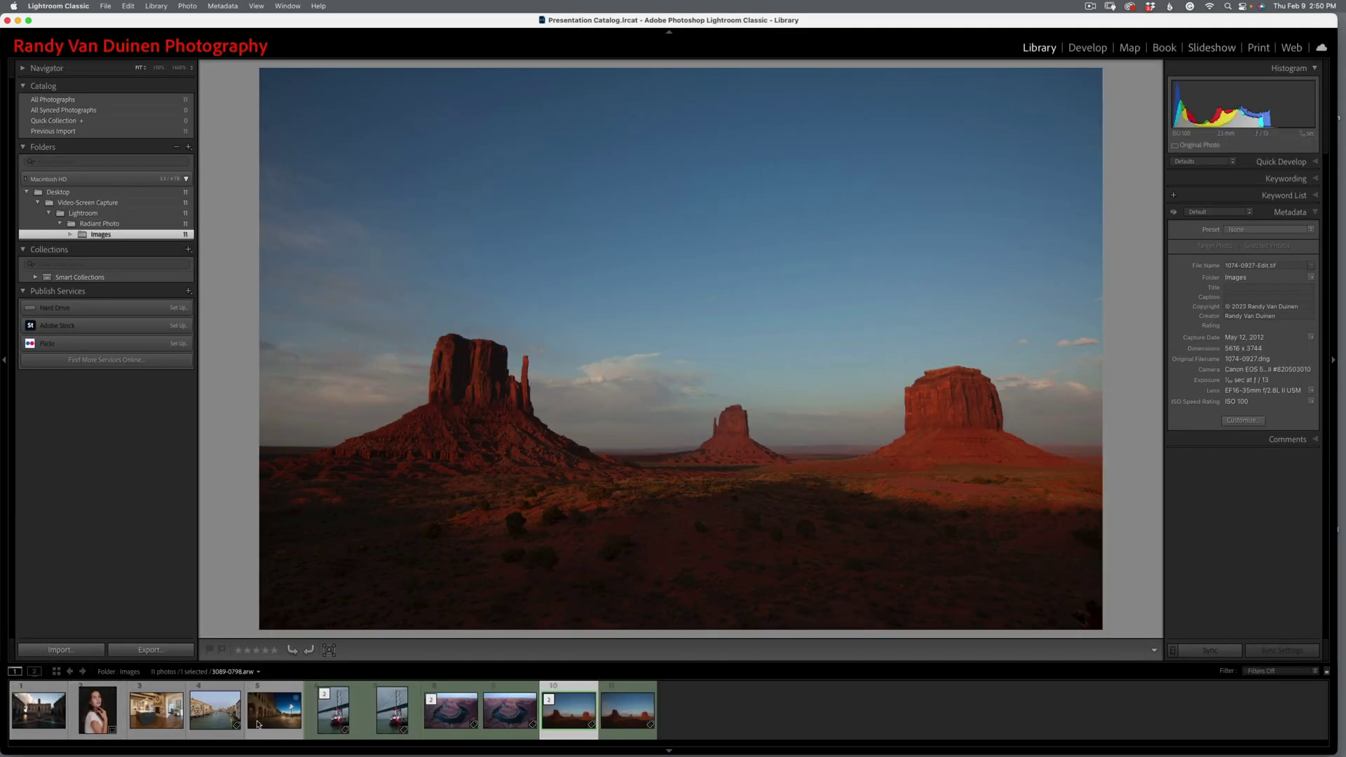
# Send a copy of the kitchen interior photo with Lightroom adjustments to Radiant Photo.
pyautogui.click(152, 719)
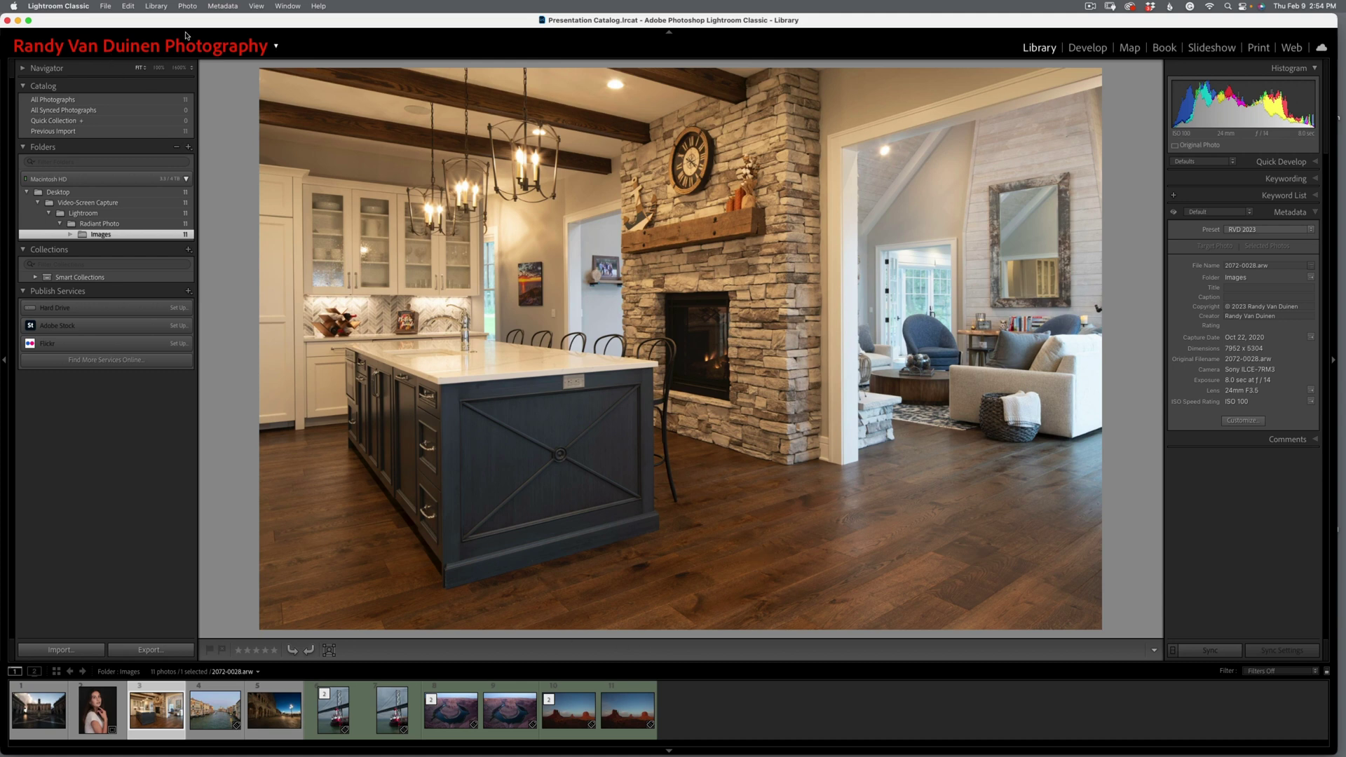
pyautogui.click(184, 6)
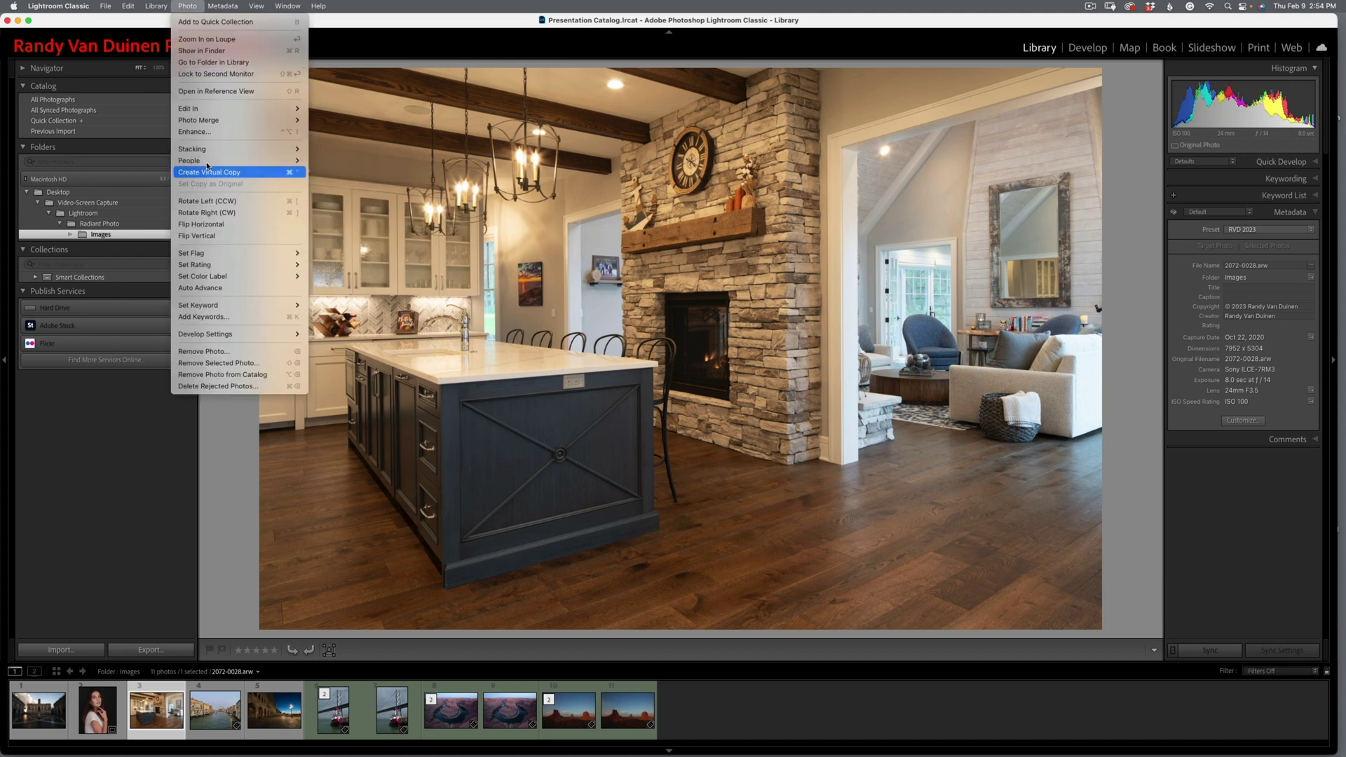
pyautogui.moveTo(209, 110)
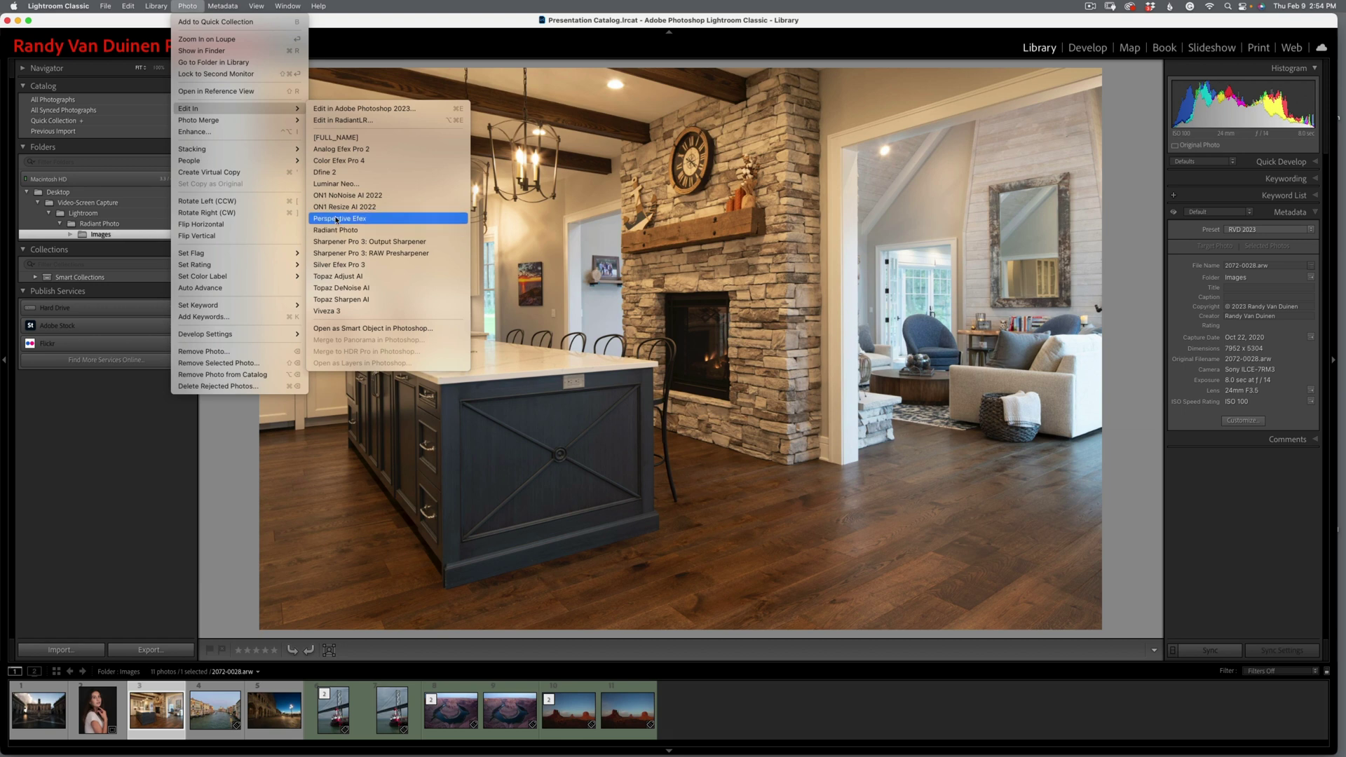
pyautogui.click(363, 232)
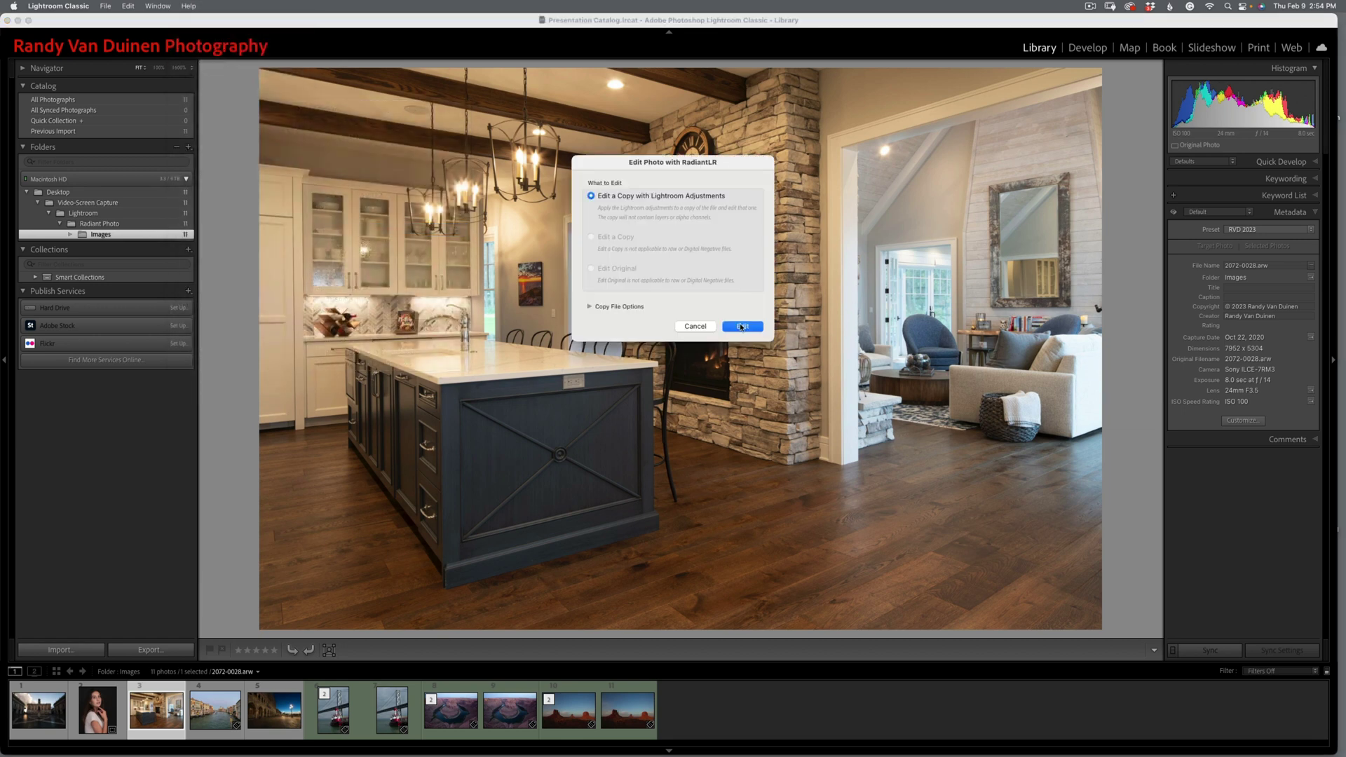
pyautogui.click(741, 327)
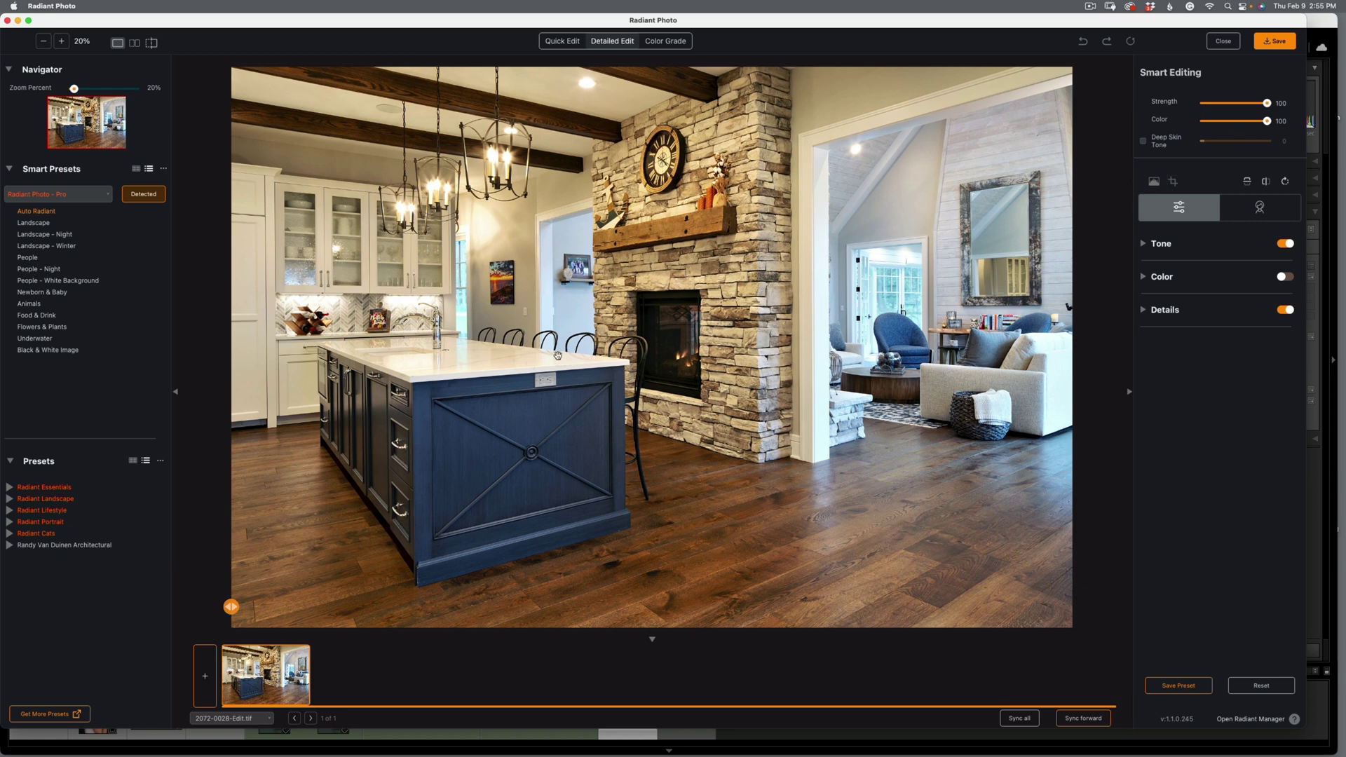
# Reduce the kitchen photo's Smart Editing Strength to 83 and Color to 76.
pyautogui.moveTo(1268, 104)
pyautogui.mouseDown()
pyautogui.moveTo(1241, 103)
pyautogui.moveTo(1245, 122)
pyautogui.moveTo(1256, 104)
pyautogui.moveTo(1253, 122)
pyautogui.mouseUp()
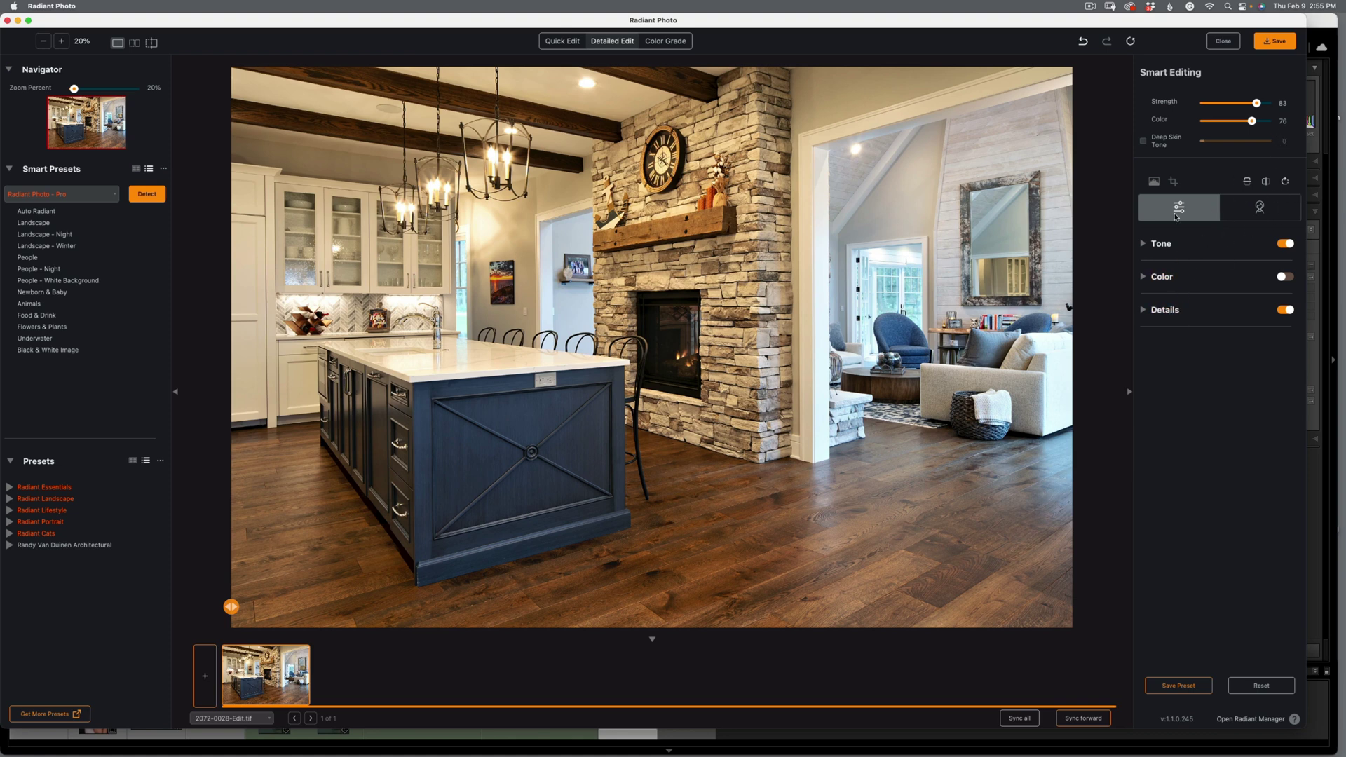
# Try an elliptical Graduated Filter on the kitchen photo with Shape 13, Size 198 and Outside Exposure -20.
pyautogui.click(680, 45)
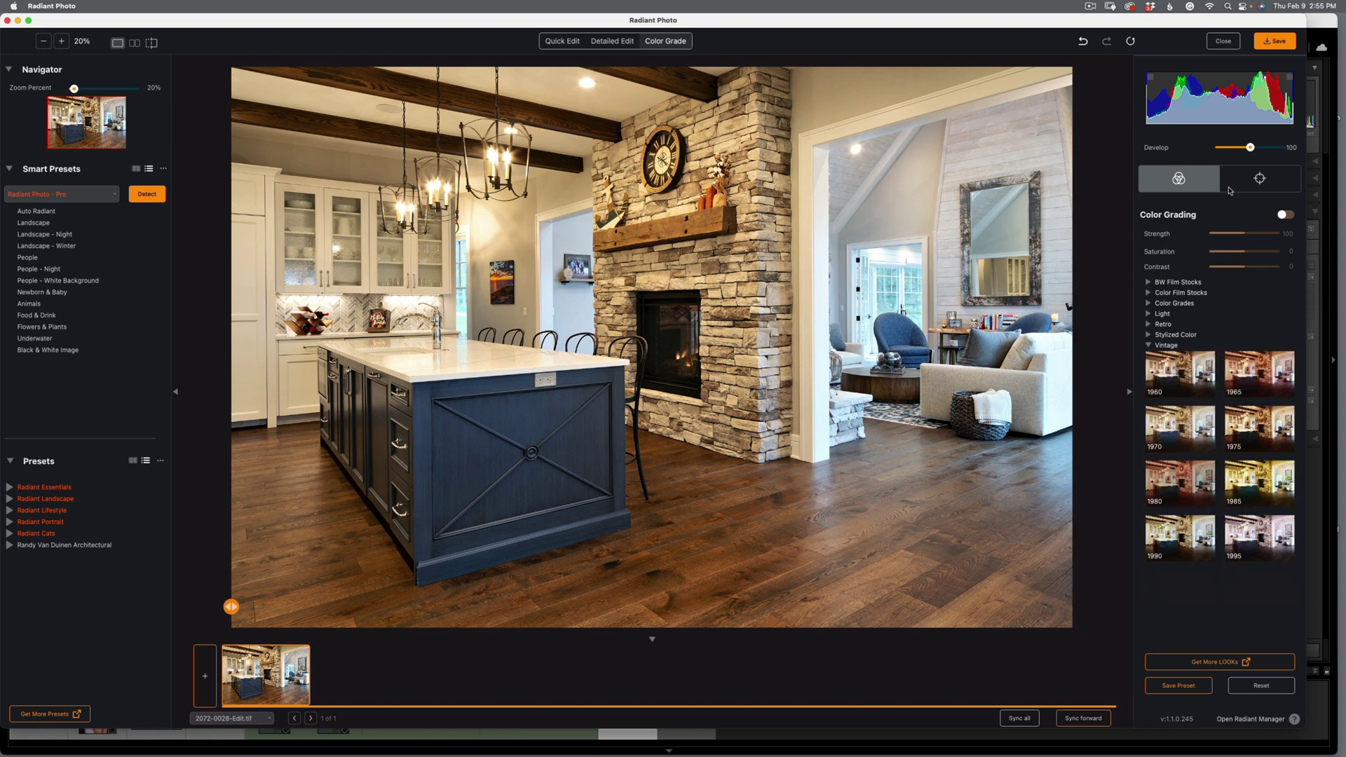
pyautogui.click(1253, 180)
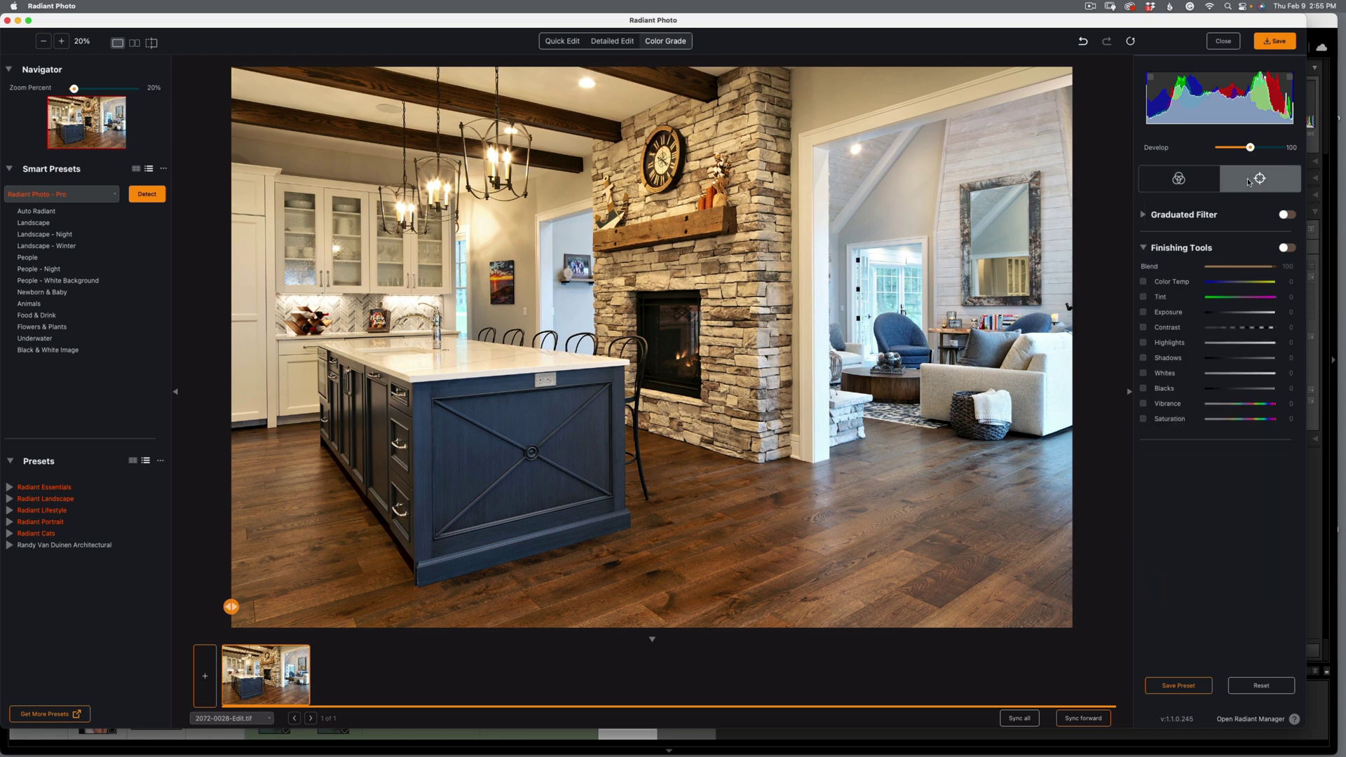
pyautogui.click(1144, 216)
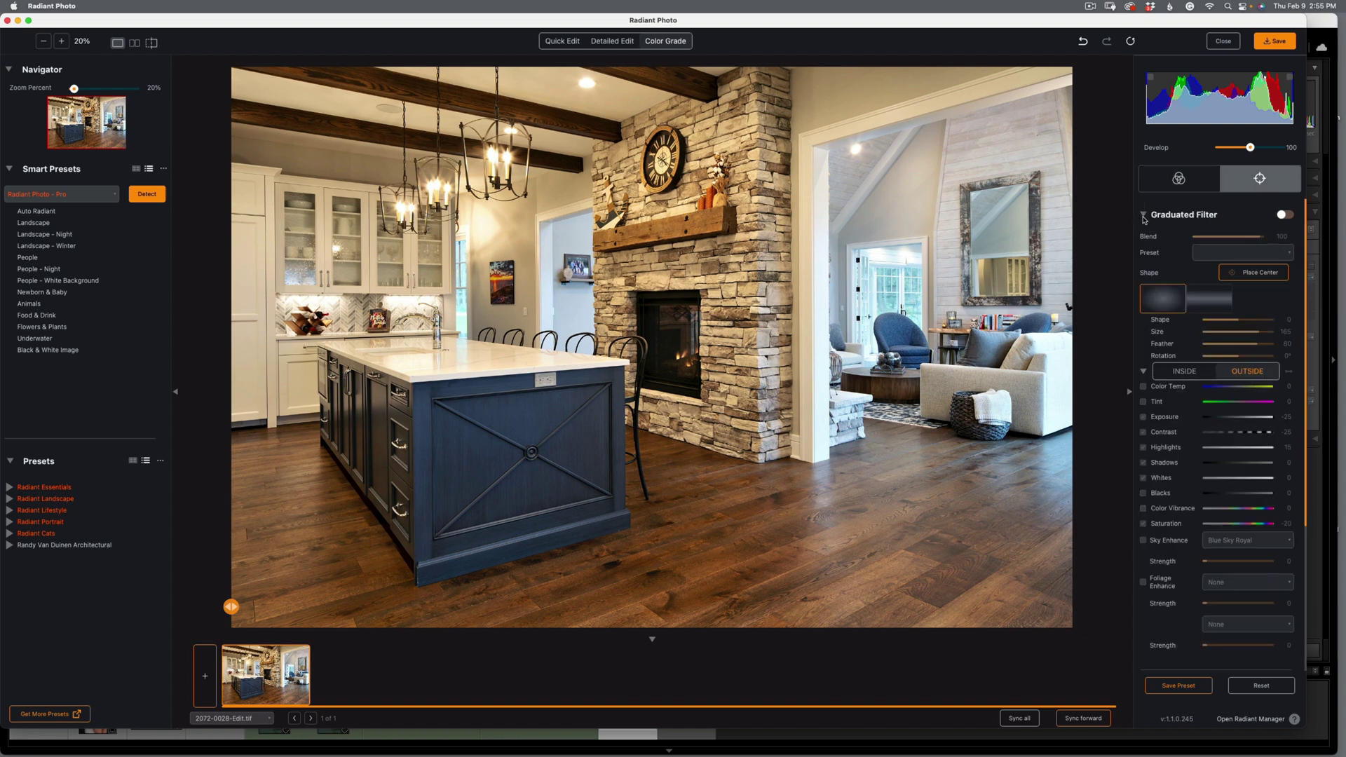
pyautogui.click(1164, 302)
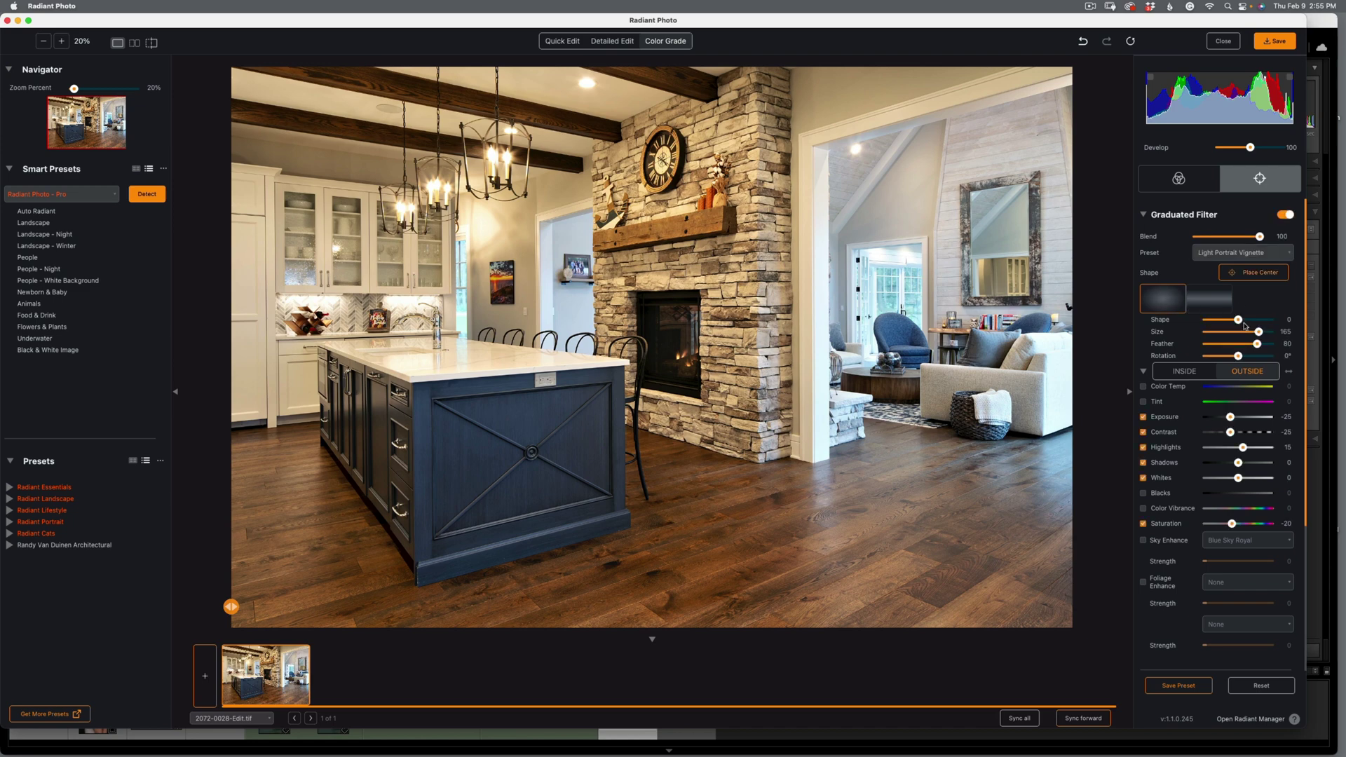
pyautogui.moveTo(1239, 320); pyautogui.dragTo(1269, 334)
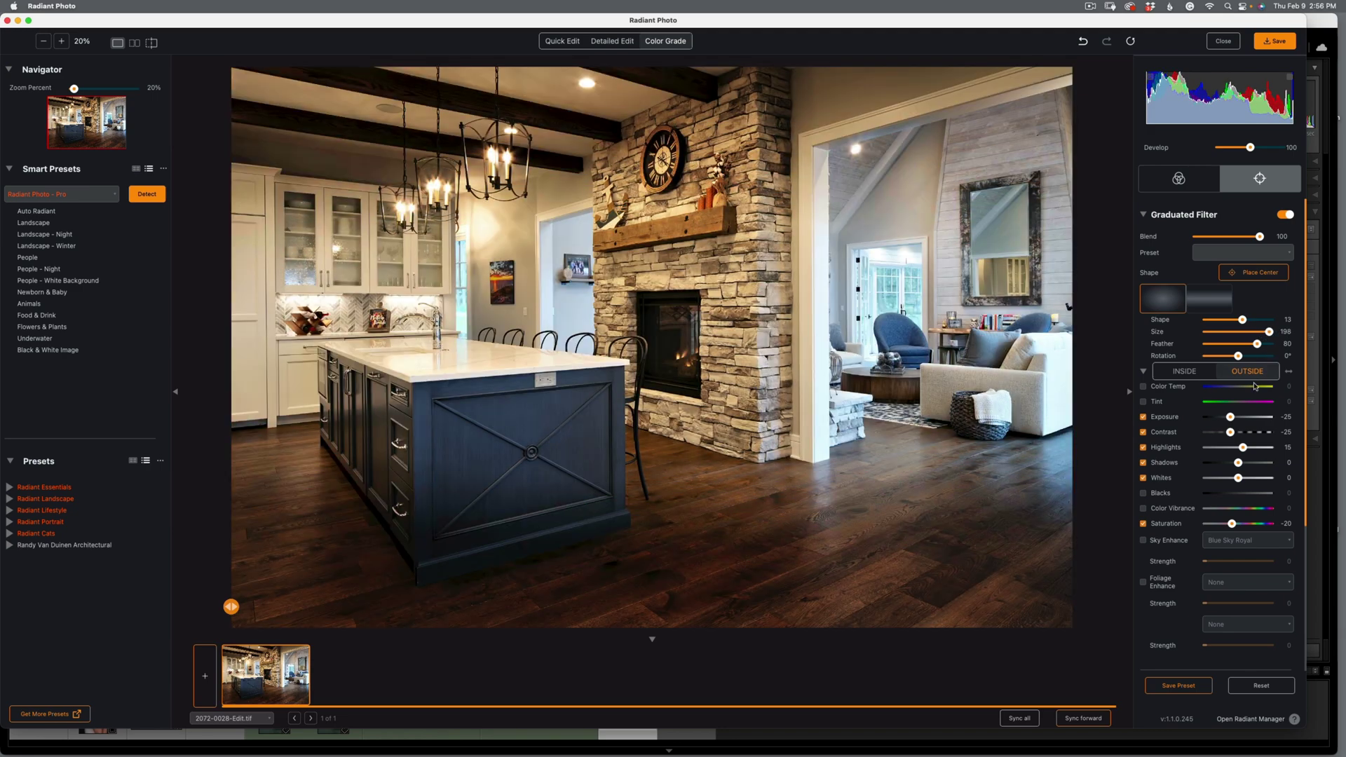
pyautogui.moveTo(1230, 418)
pyautogui.mouseDown()
pyautogui.moveTo(1212, 420)
pyautogui.moveTo(1252, 418)
pyautogui.moveTo(1232, 418)
pyautogui.mouseUp()
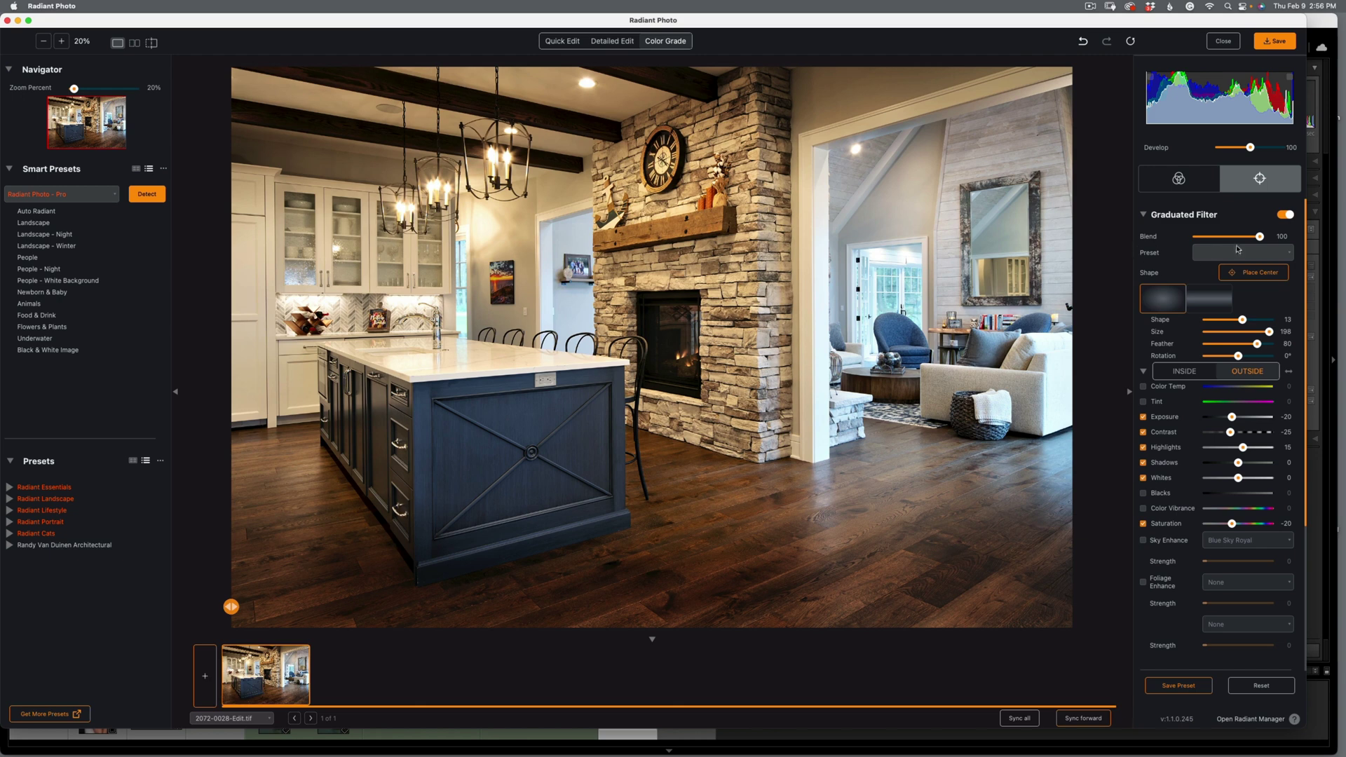
# Try the linear Graduated Filter shape, show its Top settings, and close the kitchen photo without saving.
pyautogui.click(1201, 298)
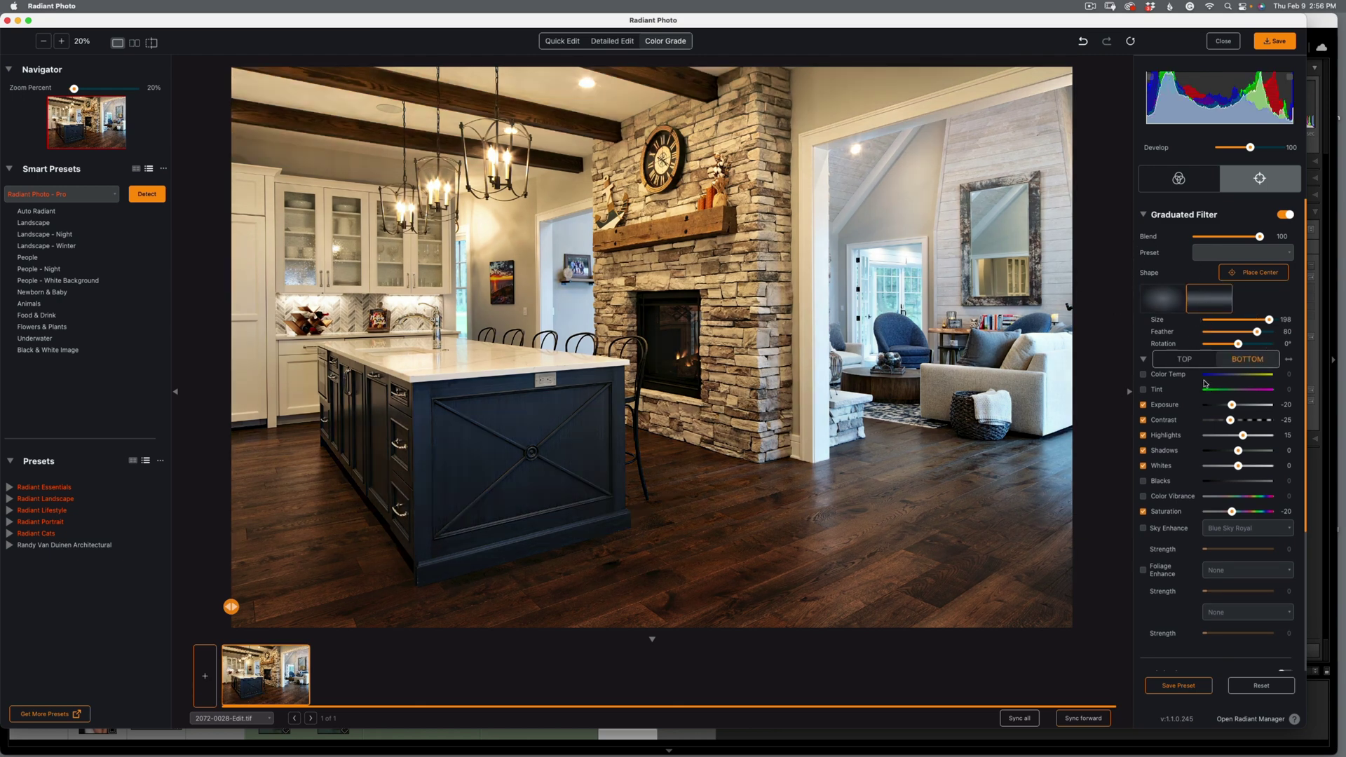
pyautogui.click(1196, 361)
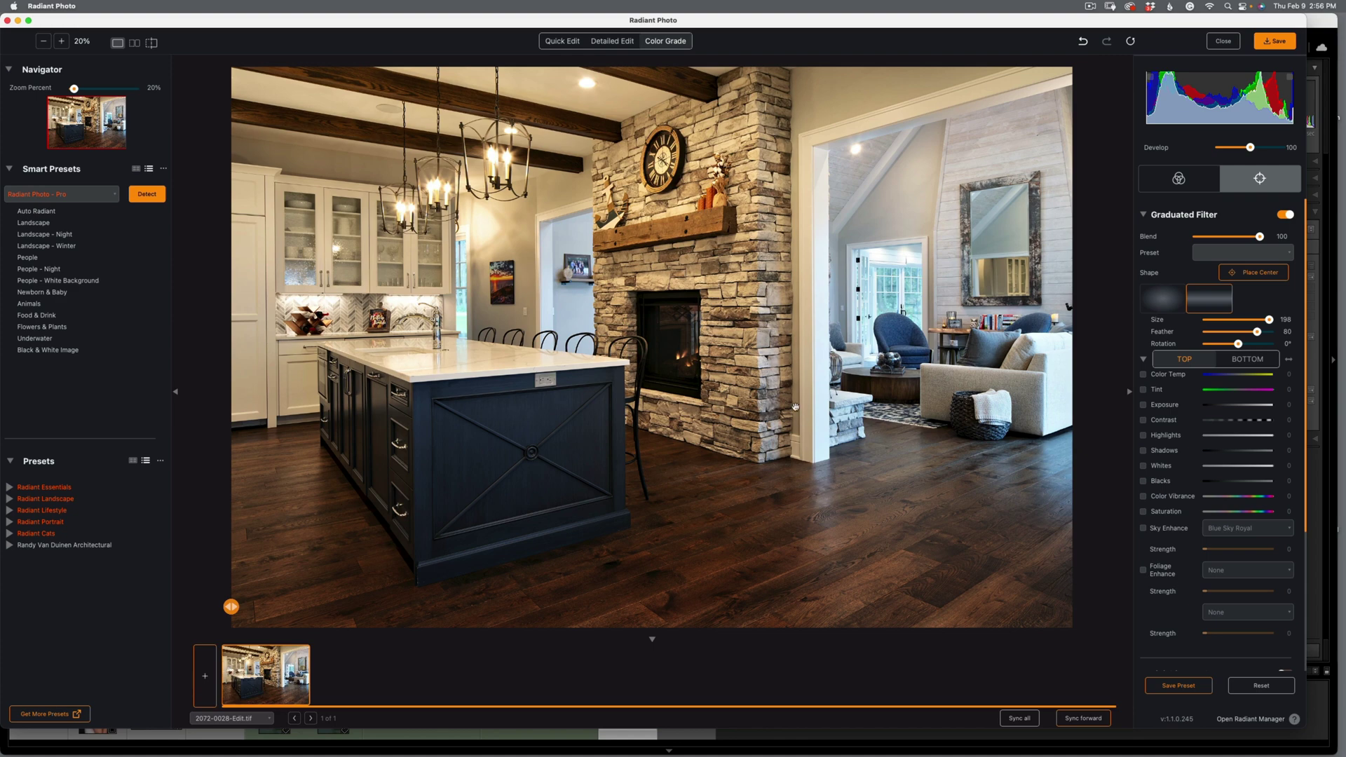
pyautogui.click(1220, 42)
# Send a copy of the woman's portrait with Lightroom adjustments to Radiant Photo and compare the automatic correction with the original.
pyautogui.click(98, 710)
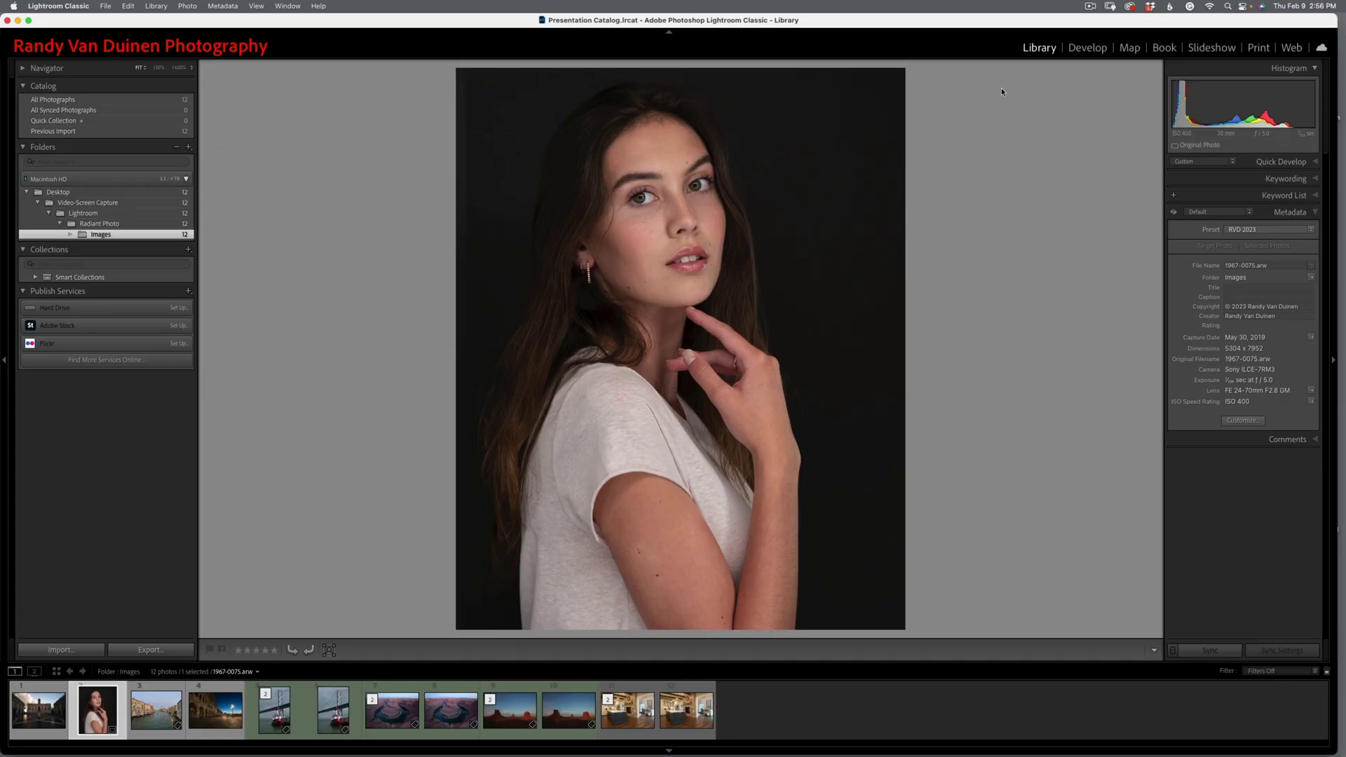
pyautogui.click(181, 7)
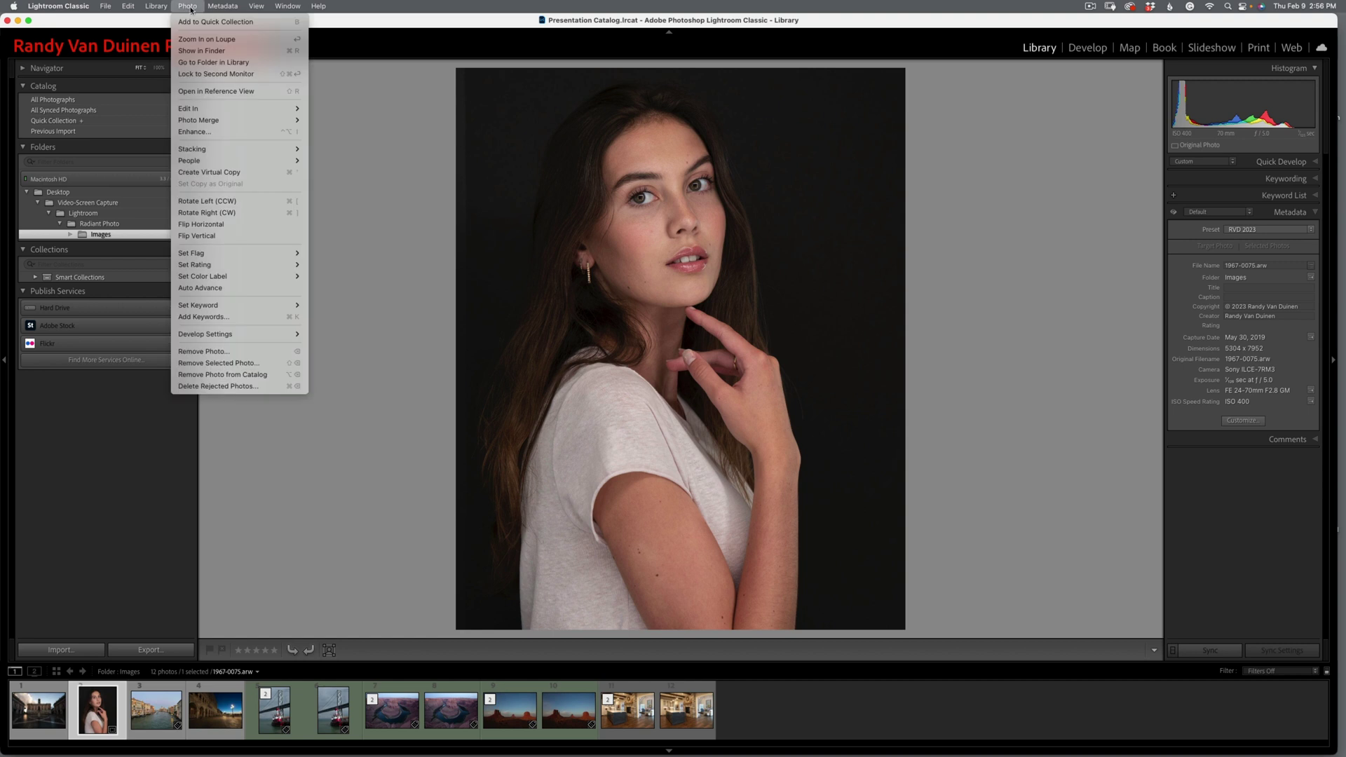
pyautogui.moveTo(231, 109)
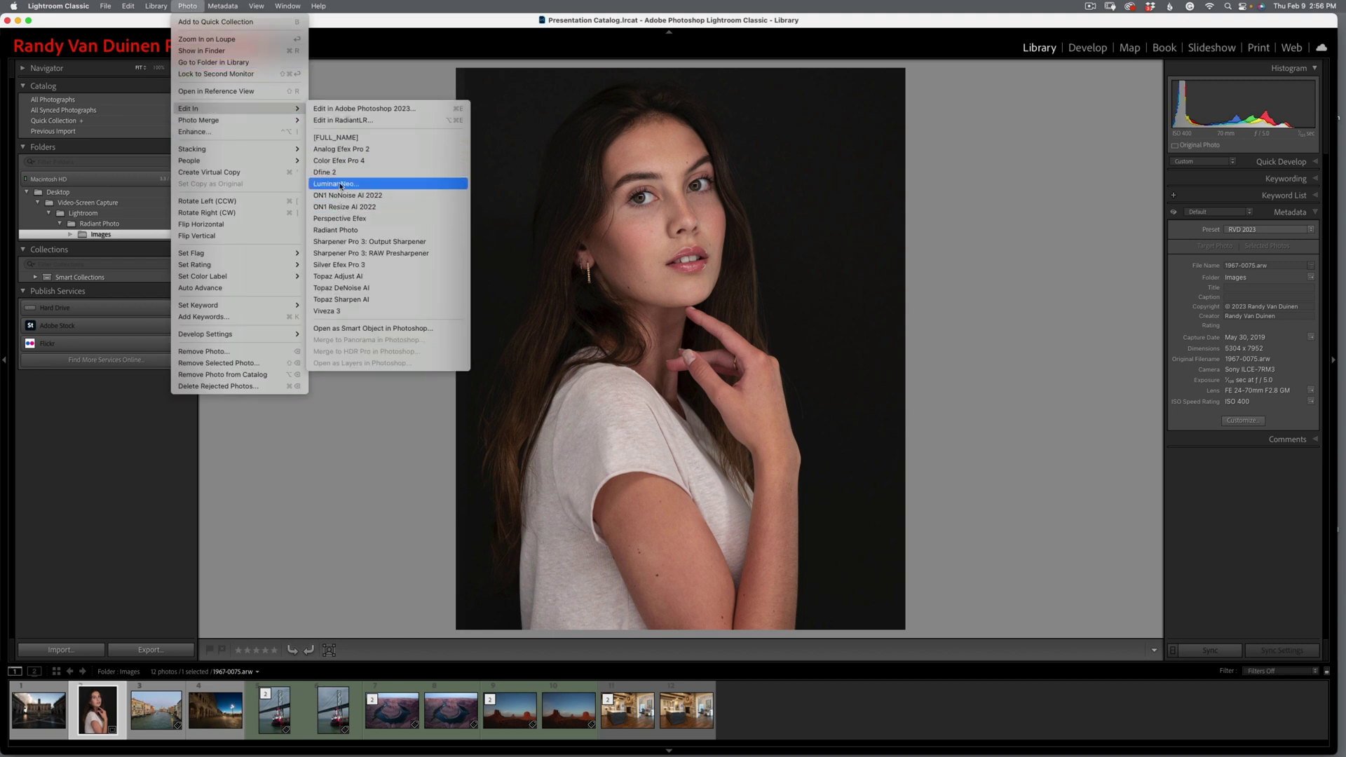
pyautogui.click(335, 230)
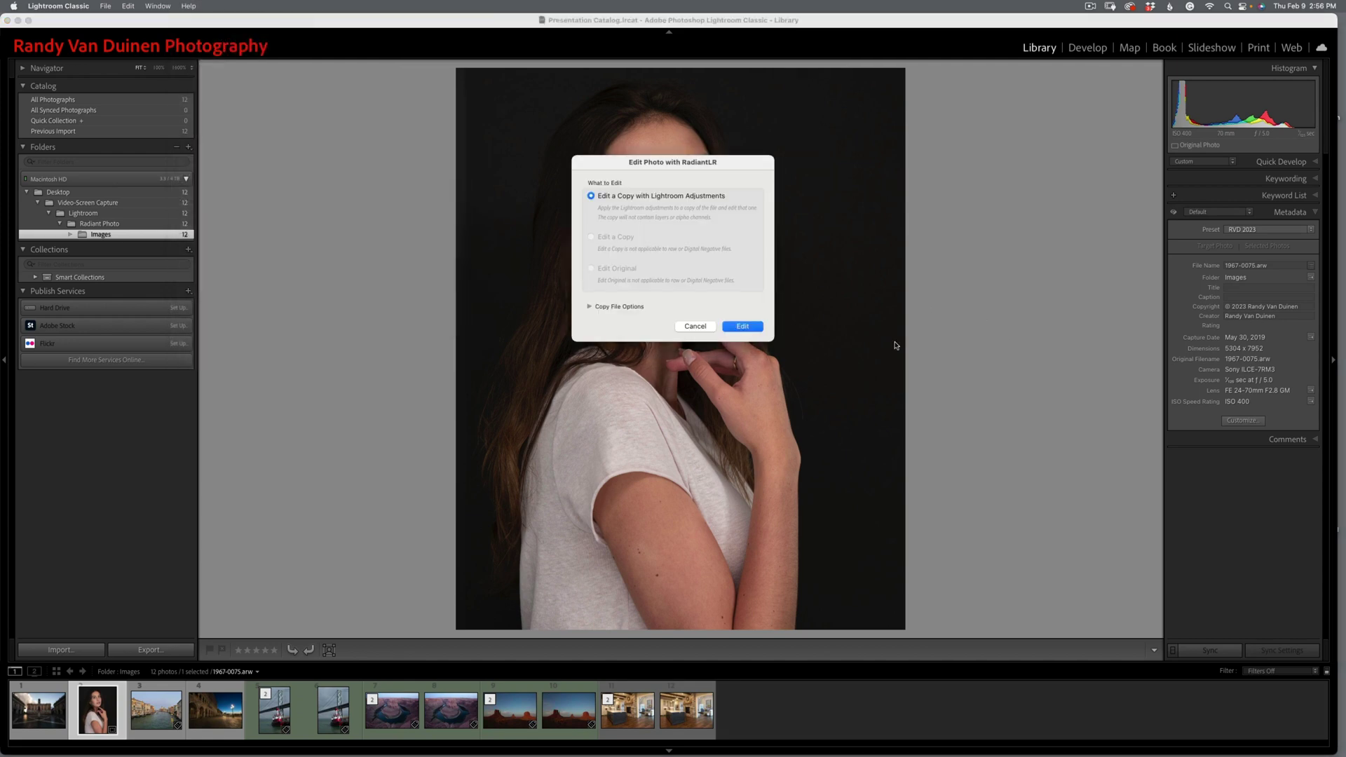
pyautogui.click(742, 327)
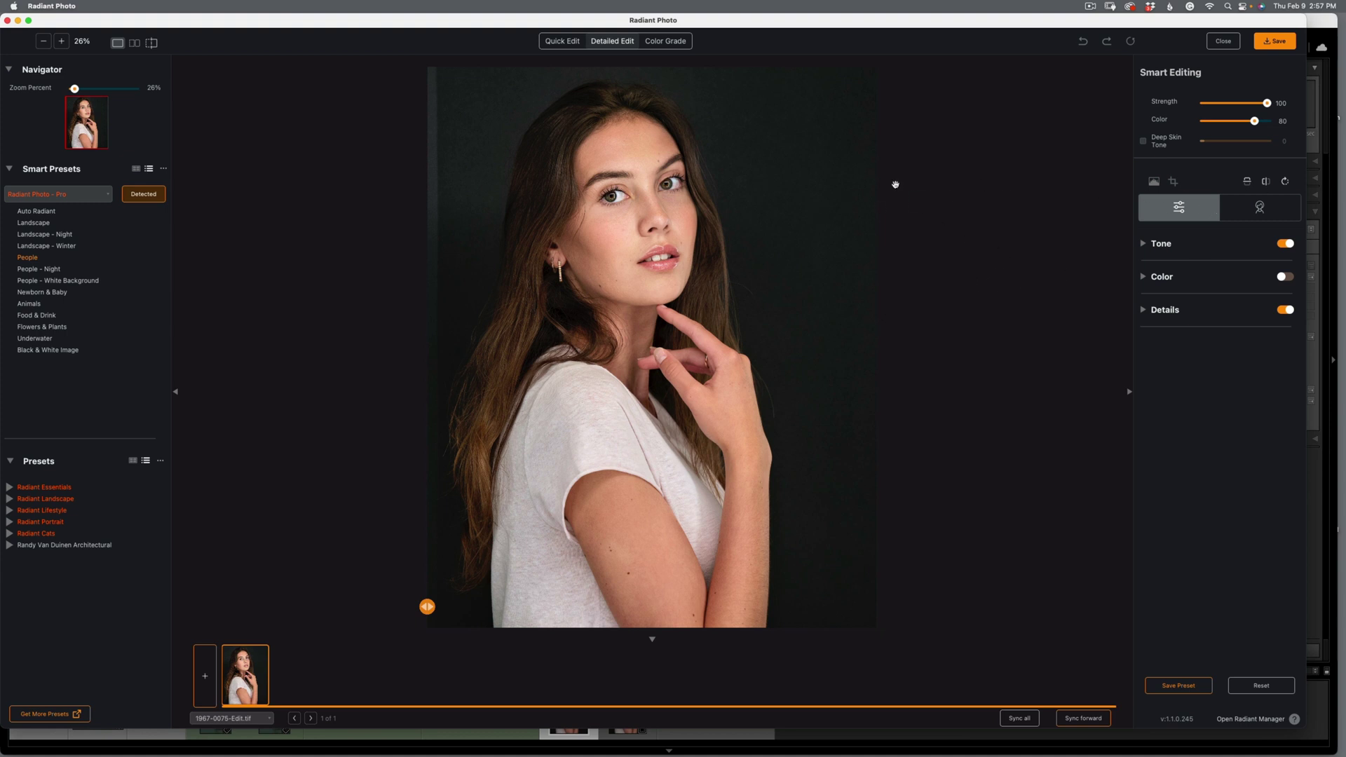
pyautogui.moveTo(427, 607); pyautogui.dragTo(393, 602)
pyautogui.moveTo(613, 519); pyautogui.dragTo(627, 513)
# Open the portrait retouching tools, collapse their sections, and try repositioning an eye control point on the detected face.
pyautogui.click(1260, 208)
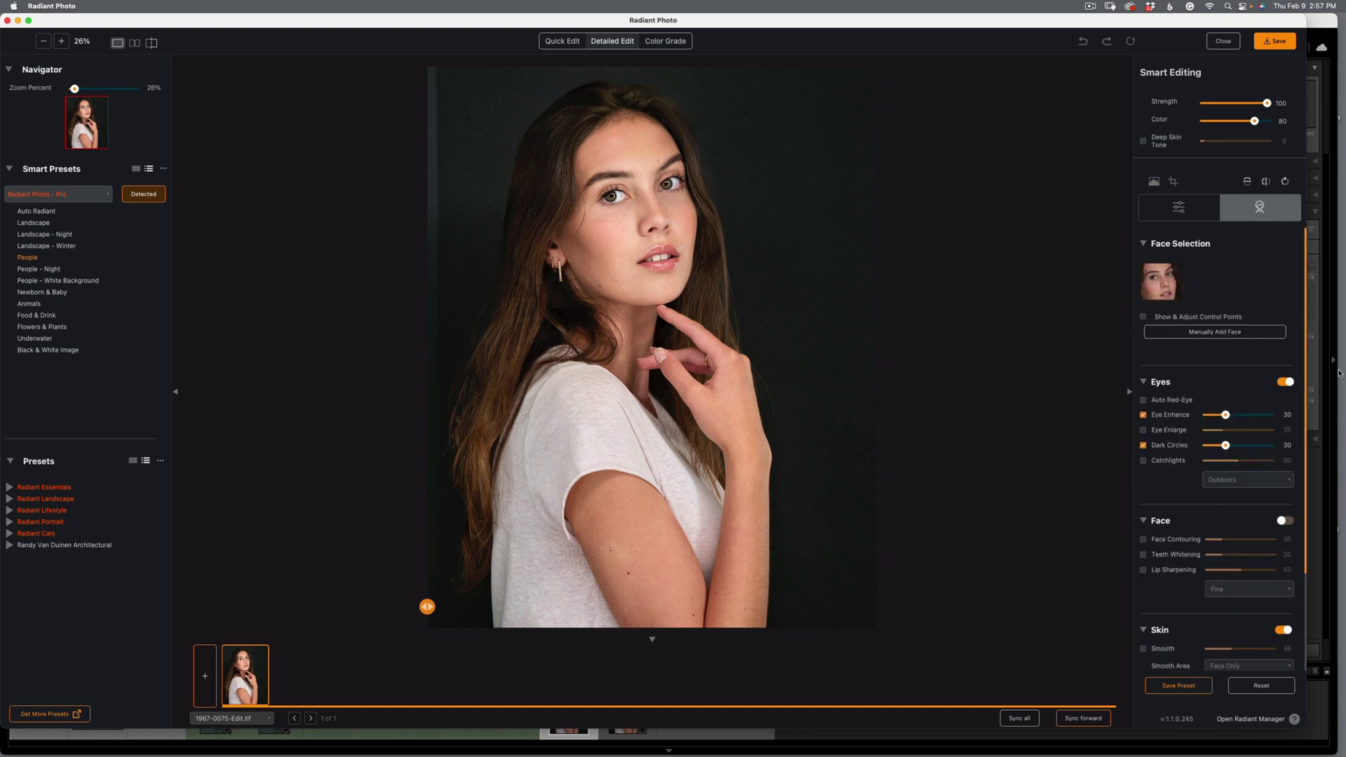
pyautogui.click(1143, 382)
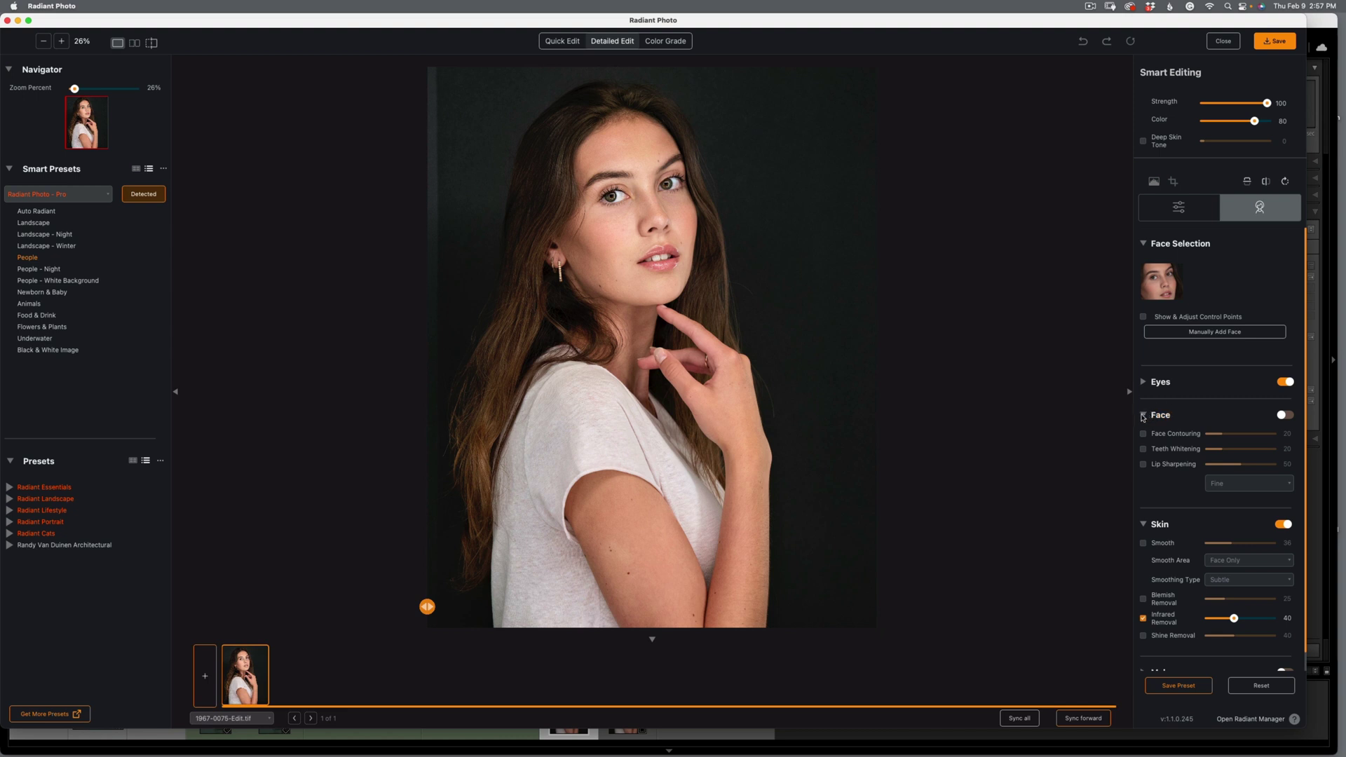
pyautogui.click(1143, 415)
pyautogui.click(1144, 449)
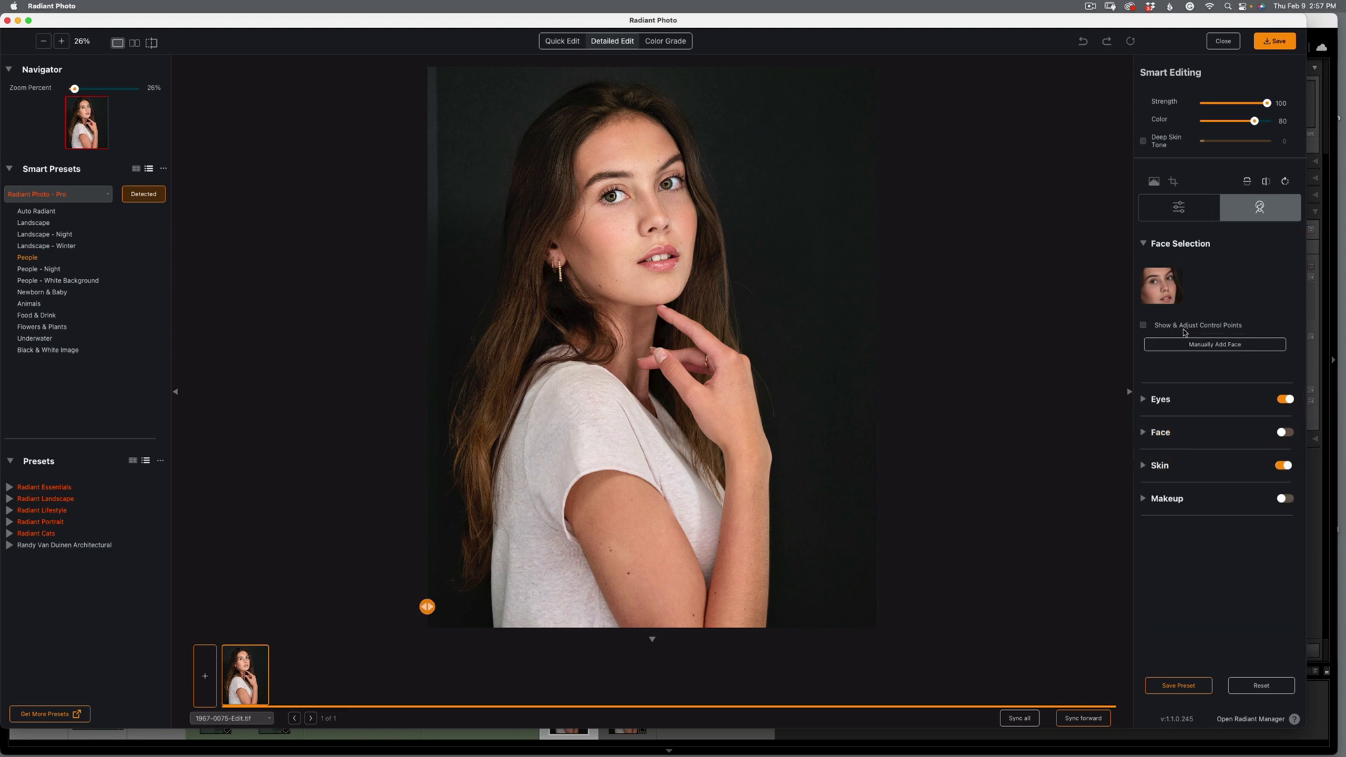
pyautogui.click(1143, 326)
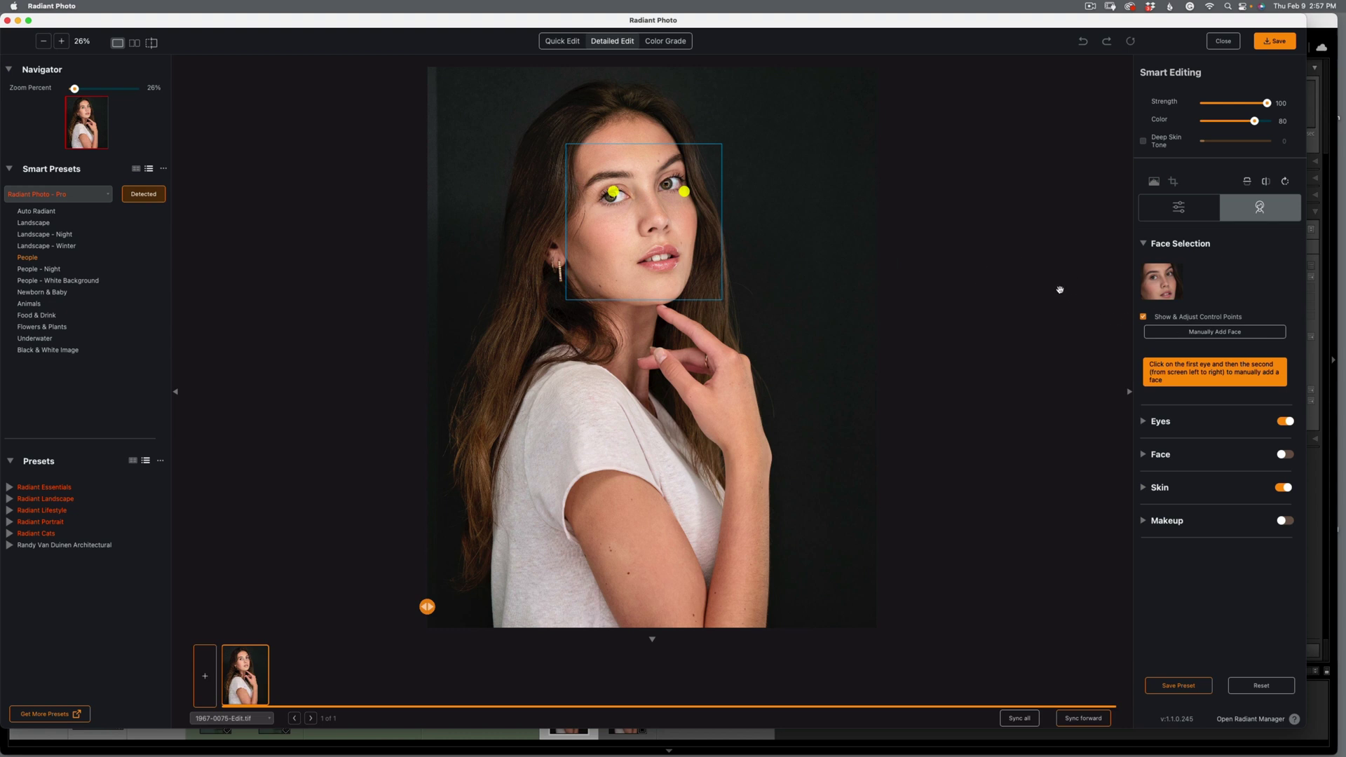
pyautogui.moveTo(614, 191); pyautogui.dragTo(668, 184)
pyautogui.click(1144, 326)
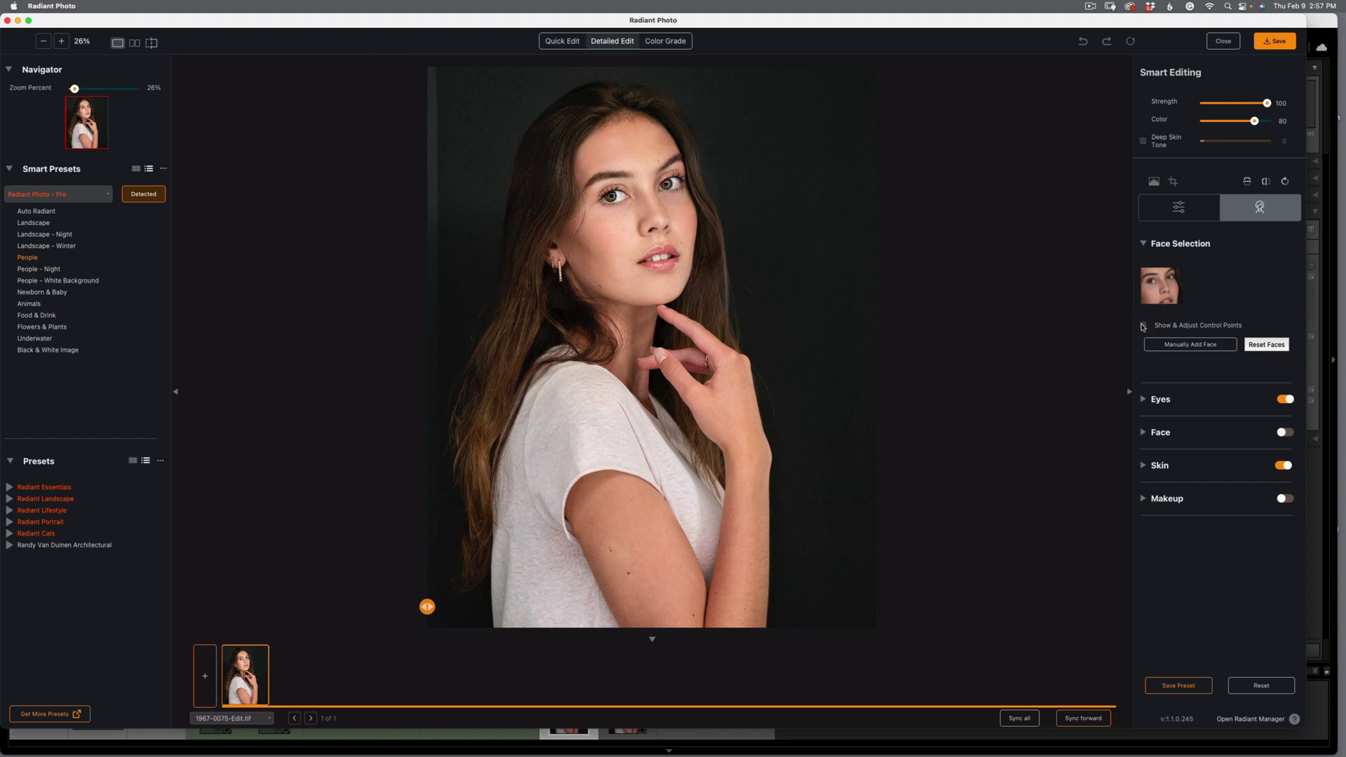
# Try the portrait's Eyes adjustments with Eye Enhance at 24 and Eye Enlarge at 64, and lower Eye Enlarge again.
pyautogui.click(1158, 400)
pyautogui.moveTo(1223, 415); pyautogui.dragTo(1249, 433)
pyautogui.click(1143, 430)
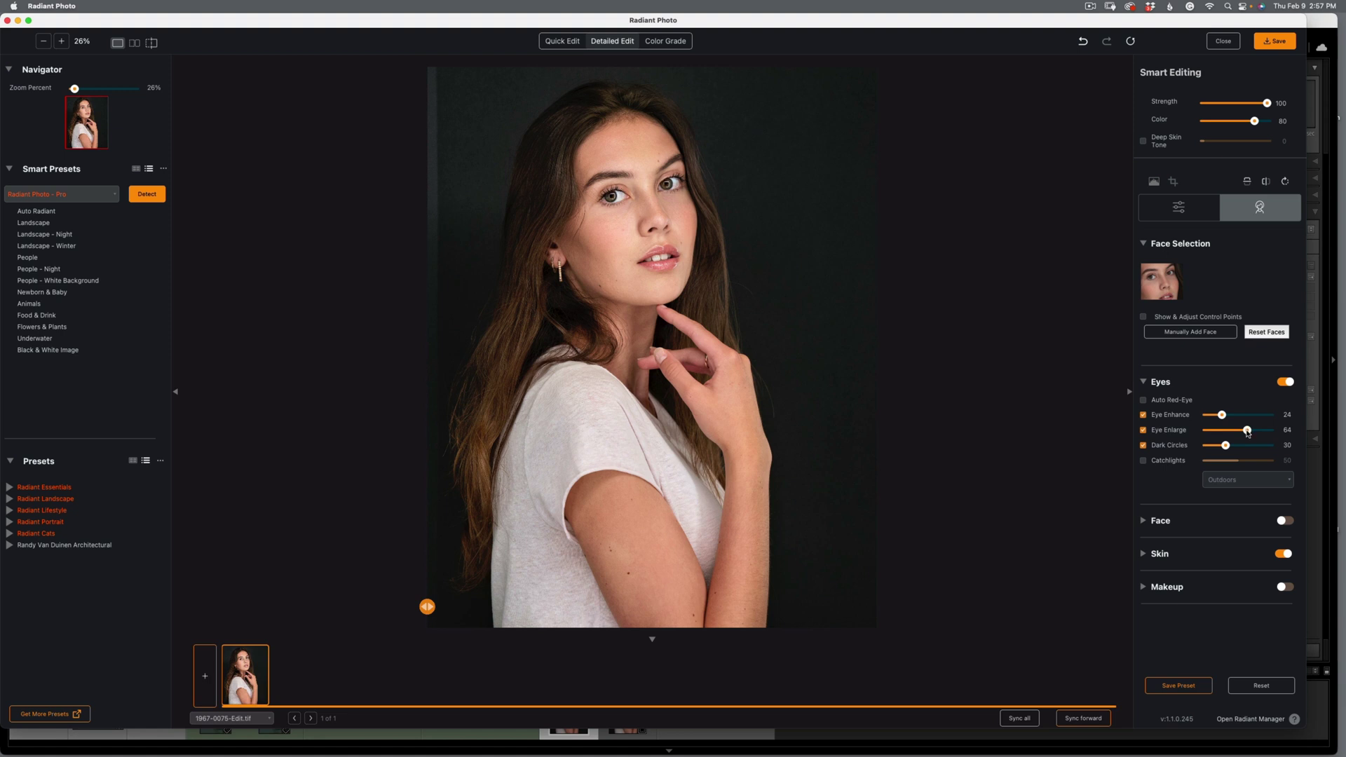
pyautogui.moveTo(1249, 431)
pyautogui.mouseDown()
pyautogui.moveTo(1288, 430)
pyautogui.moveTo(1230, 430)
pyautogui.mouseUp()
pyautogui.click(1144, 382)
# Try Face Contouring at 66 and Teeth Whitening at 38 on the portrait, and show the Skin settings.
pyautogui.click(1144, 418)
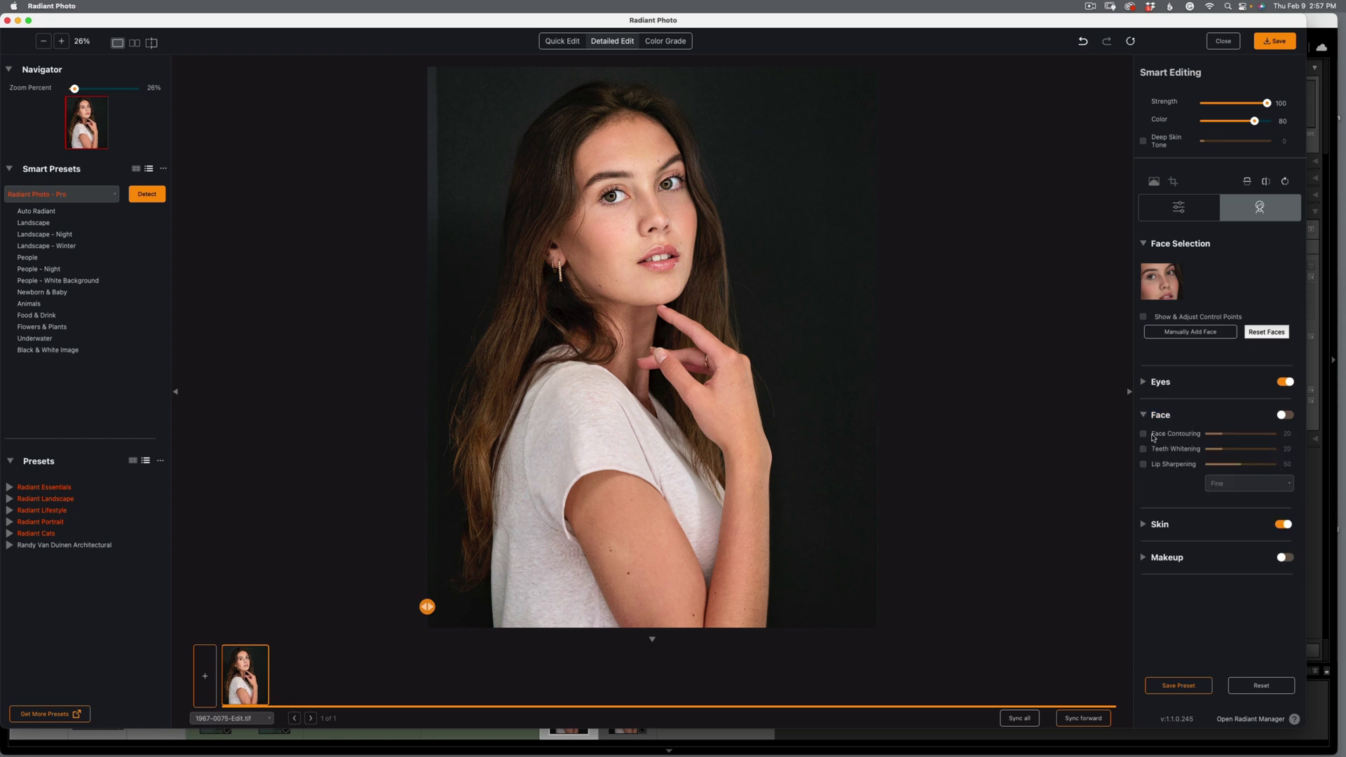
pyautogui.click(1144, 434)
pyautogui.moveTo(1222, 434); pyautogui.dragTo(1238, 435)
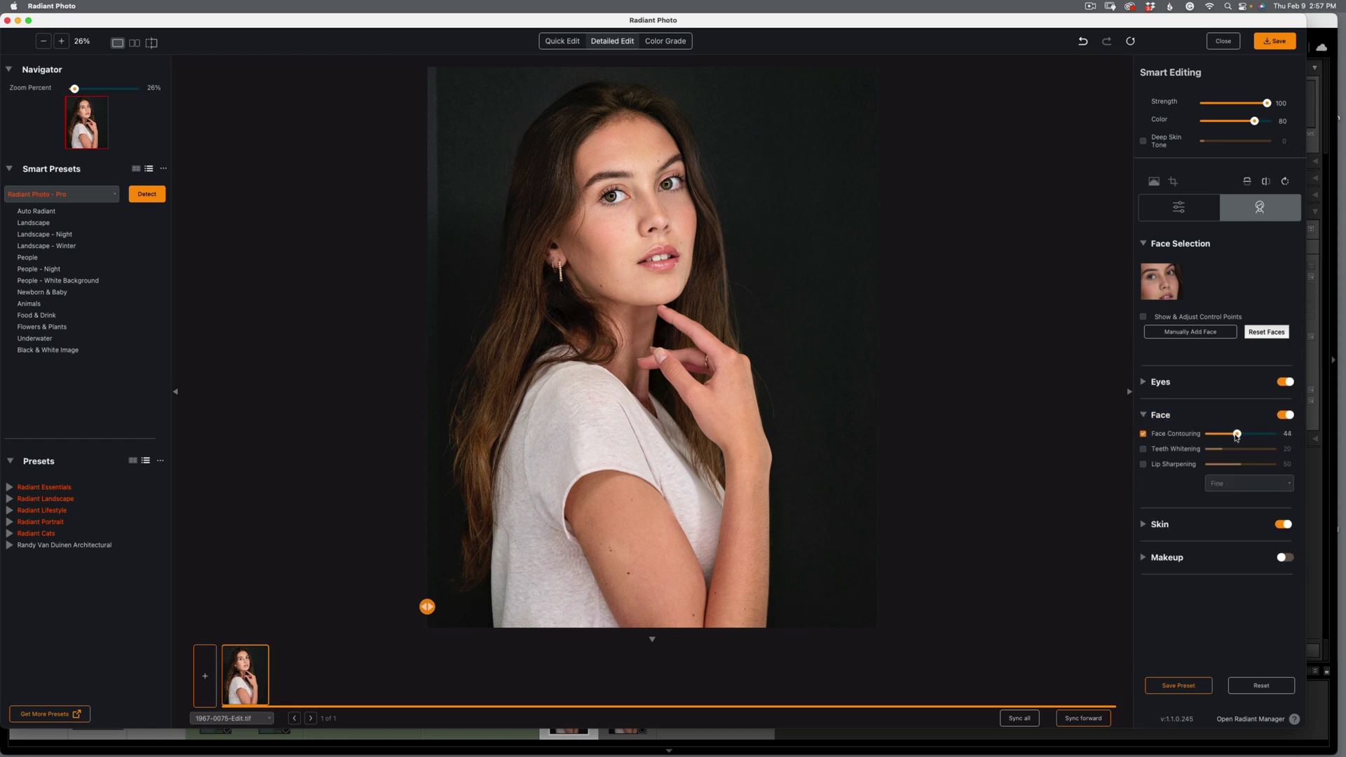
pyautogui.moveTo(1240, 435); pyautogui.dragTo(1251, 435)
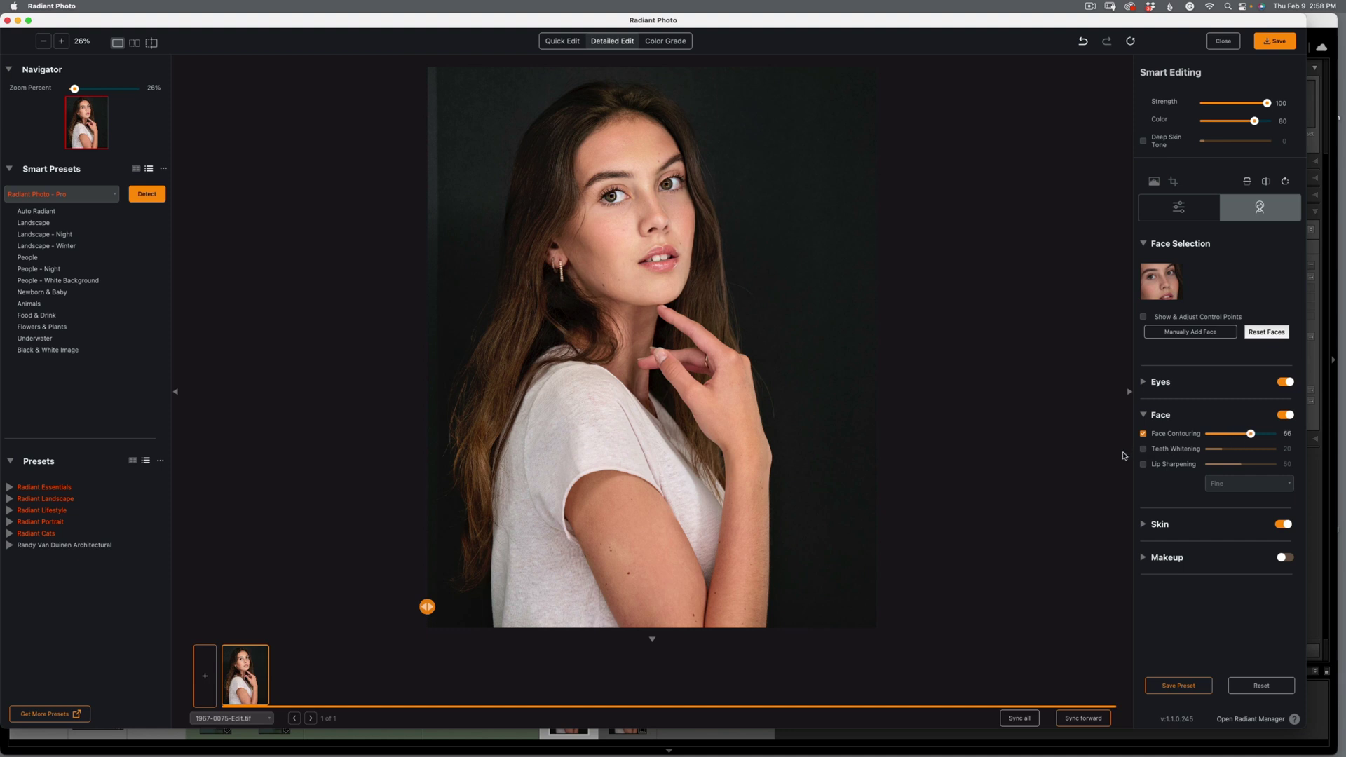
pyautogui.click(1143, 449)
pyautogui.moveTo(1223, 449); pyautogui.dragTo(1232, 450)
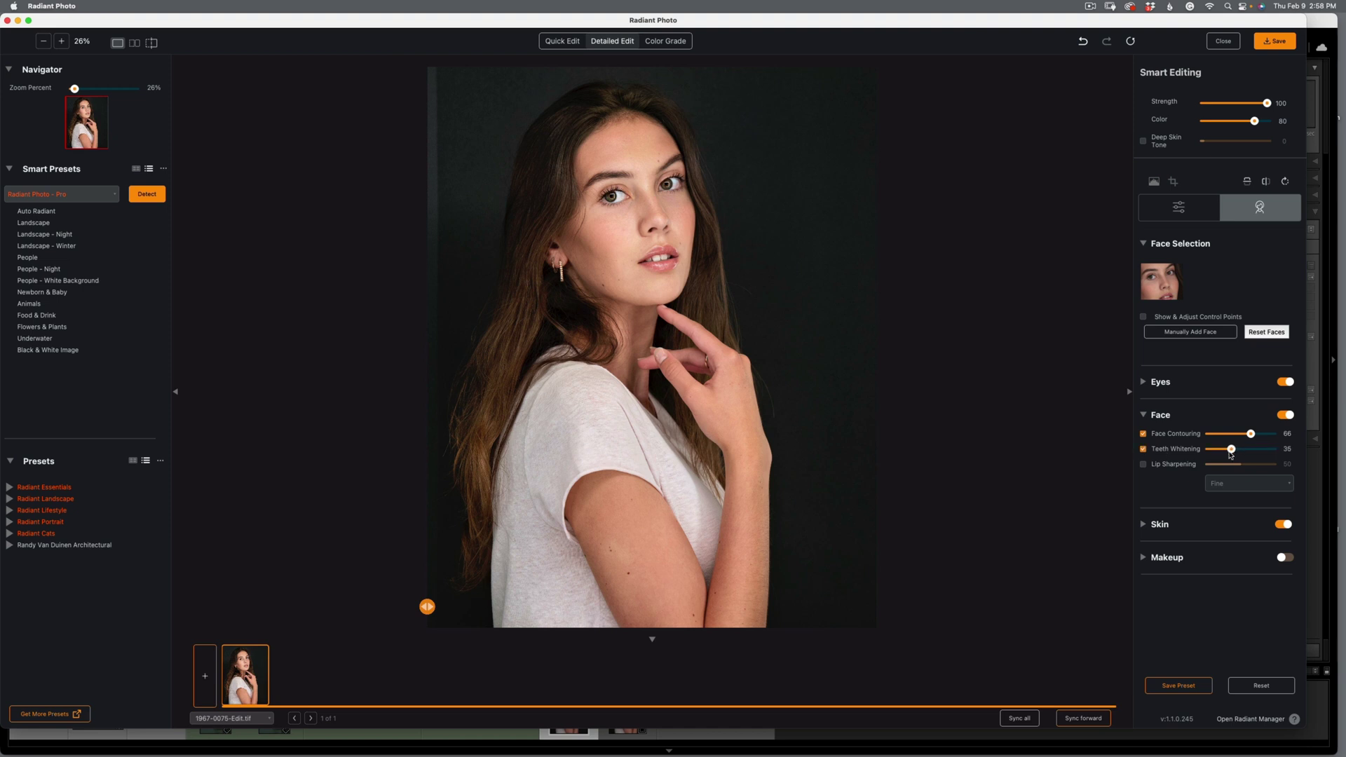
pyautogui.click(1145, 526)
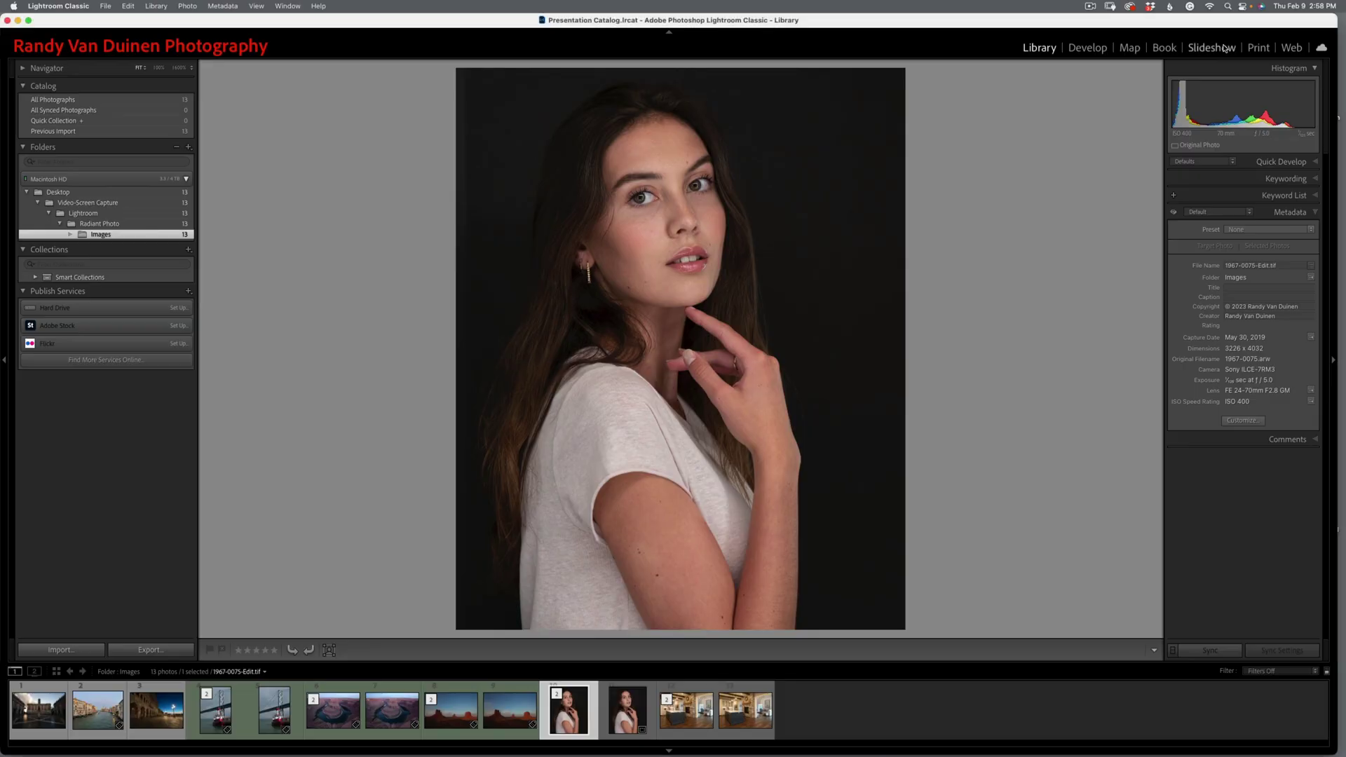
# Send a copy of the Venice canal photo with Lightroom adjustments to Radiant Photo and compare the automatic correction with the original.
pyautogui.click(102, 715)
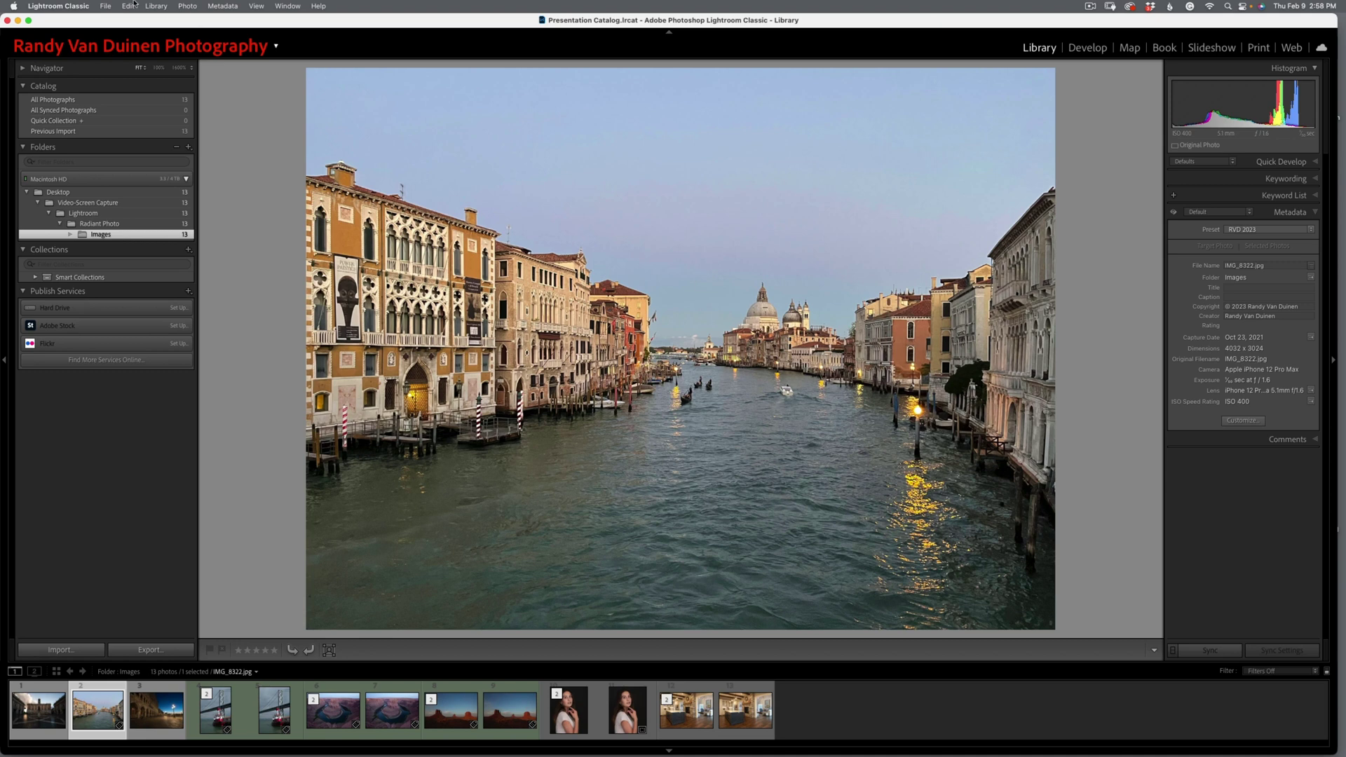
pyautogui.click(186, 7)
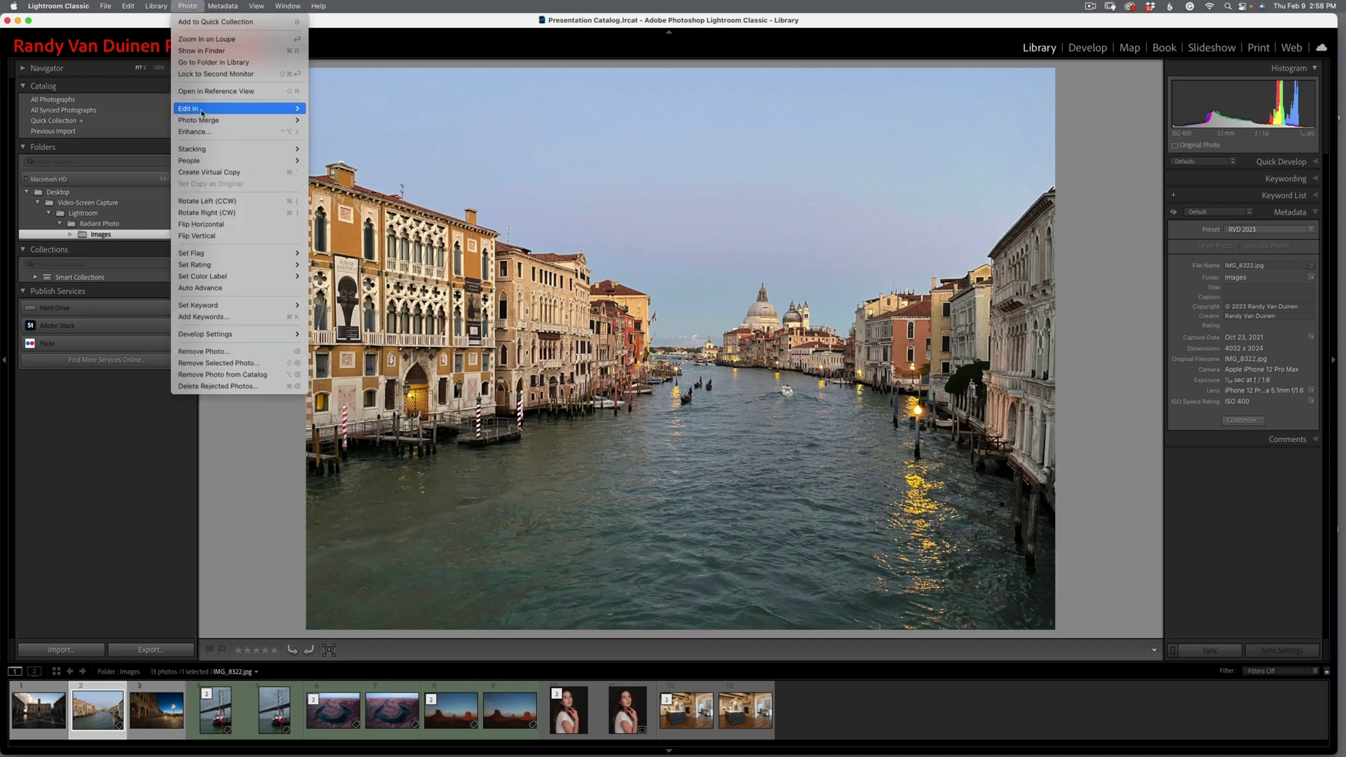
pyautogui.moveTo(239, 109)
pyautogui.click(337, 230)
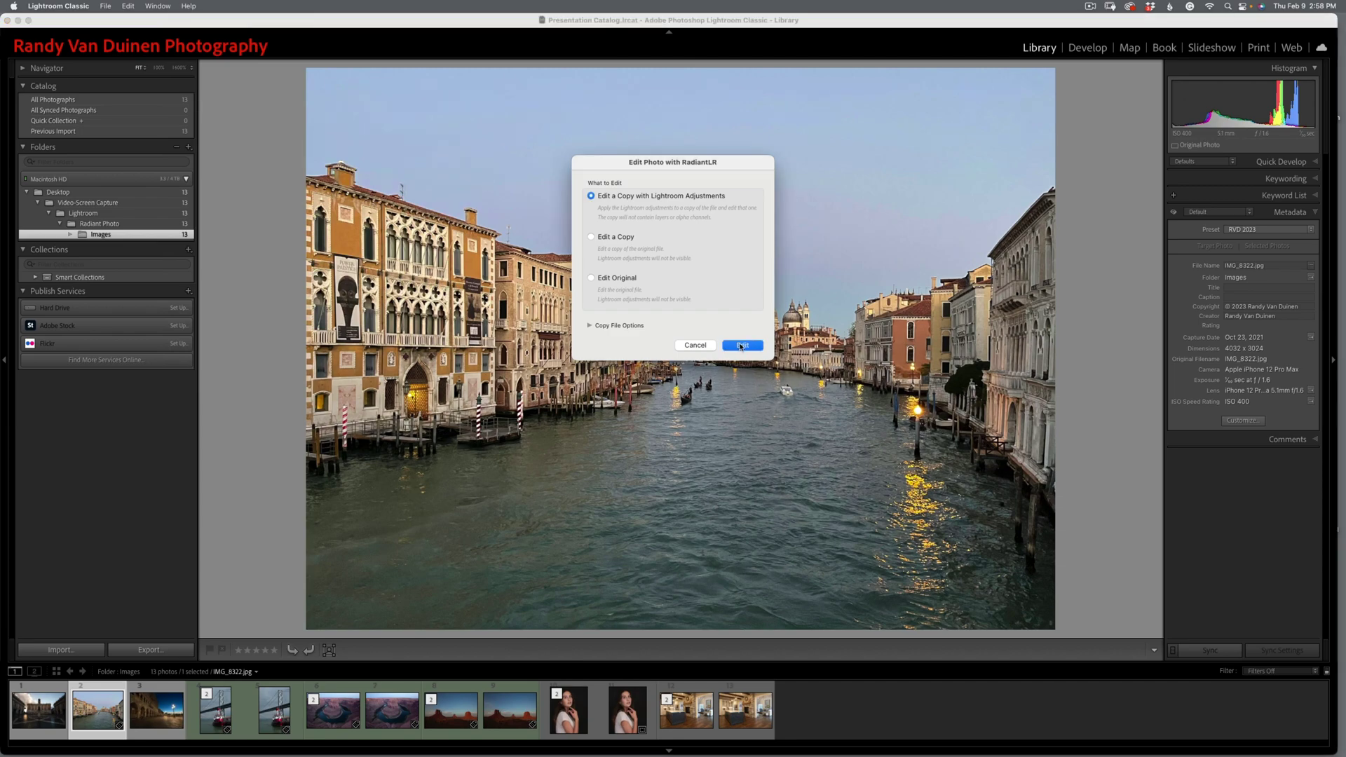
pyautogui.click(742, 345)
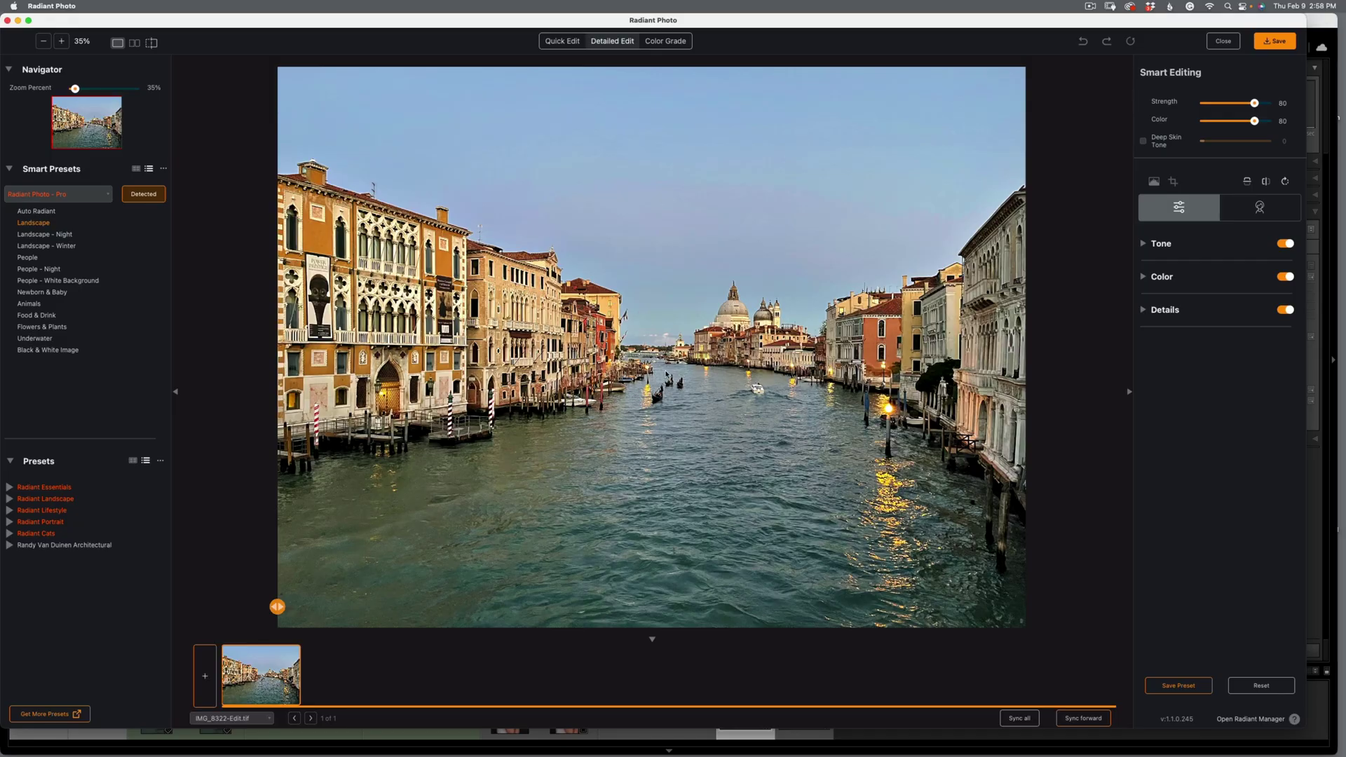
pyautogui.click(667, 364)
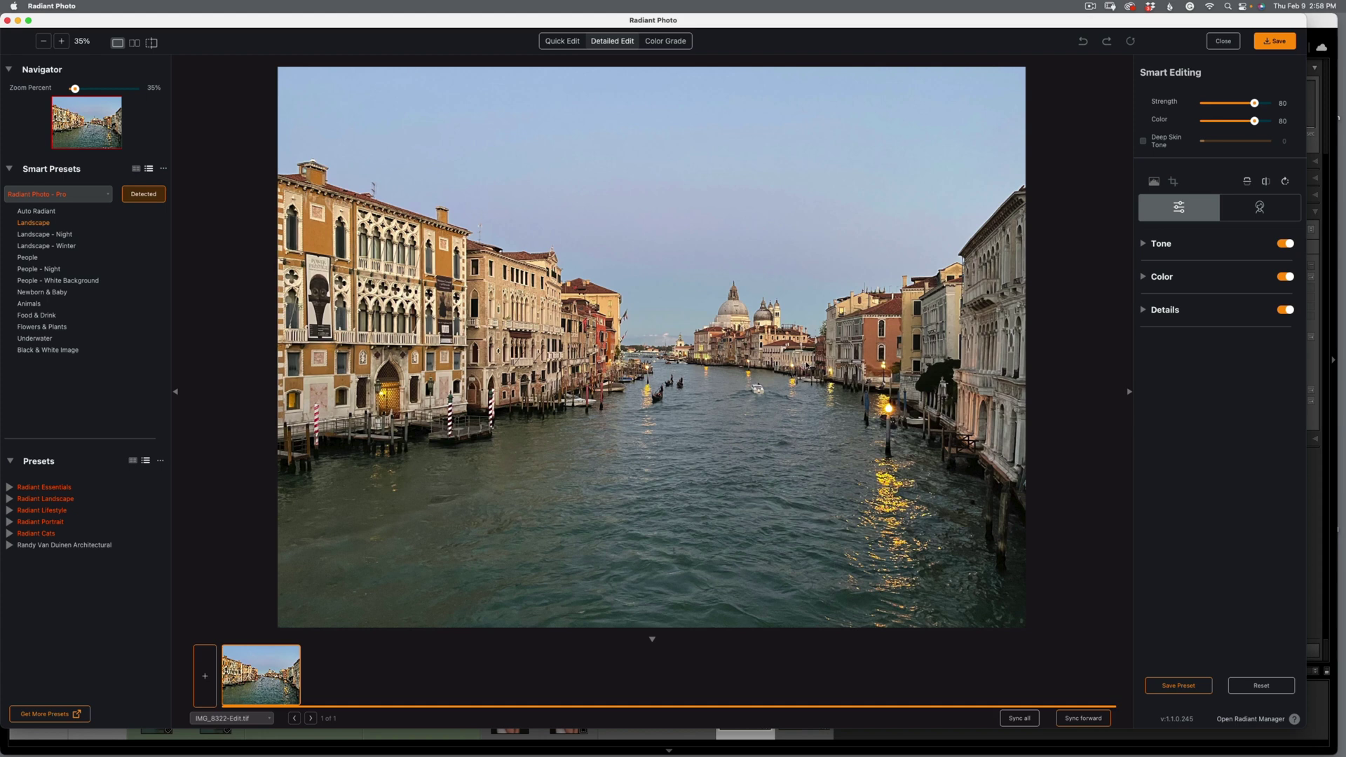
pyautogui.click(942, 396)
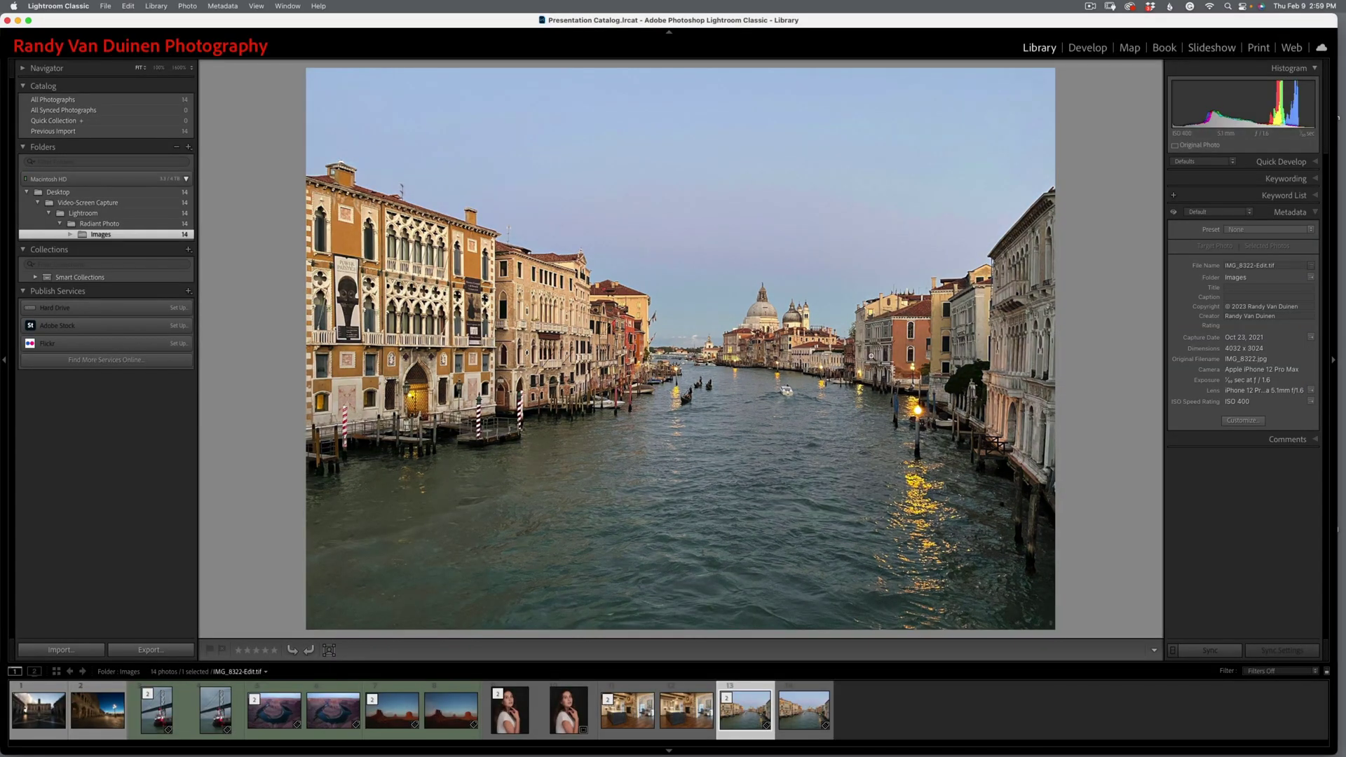
# Send a copy of the night plaza photo with Lightroom adjustments to Radiant Photo and compare both versions with the split view.
pyautogui.click(101, 714)
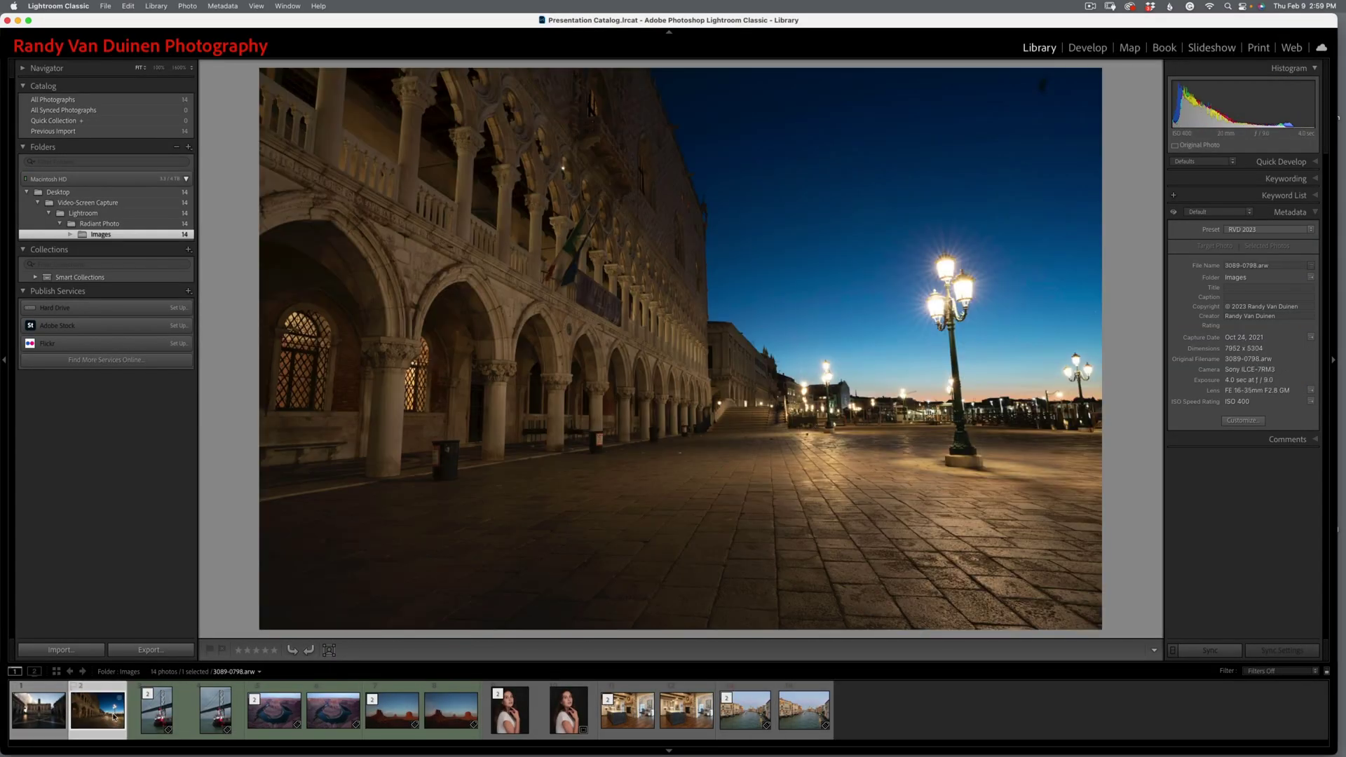
pyautogui.click(187, 6)
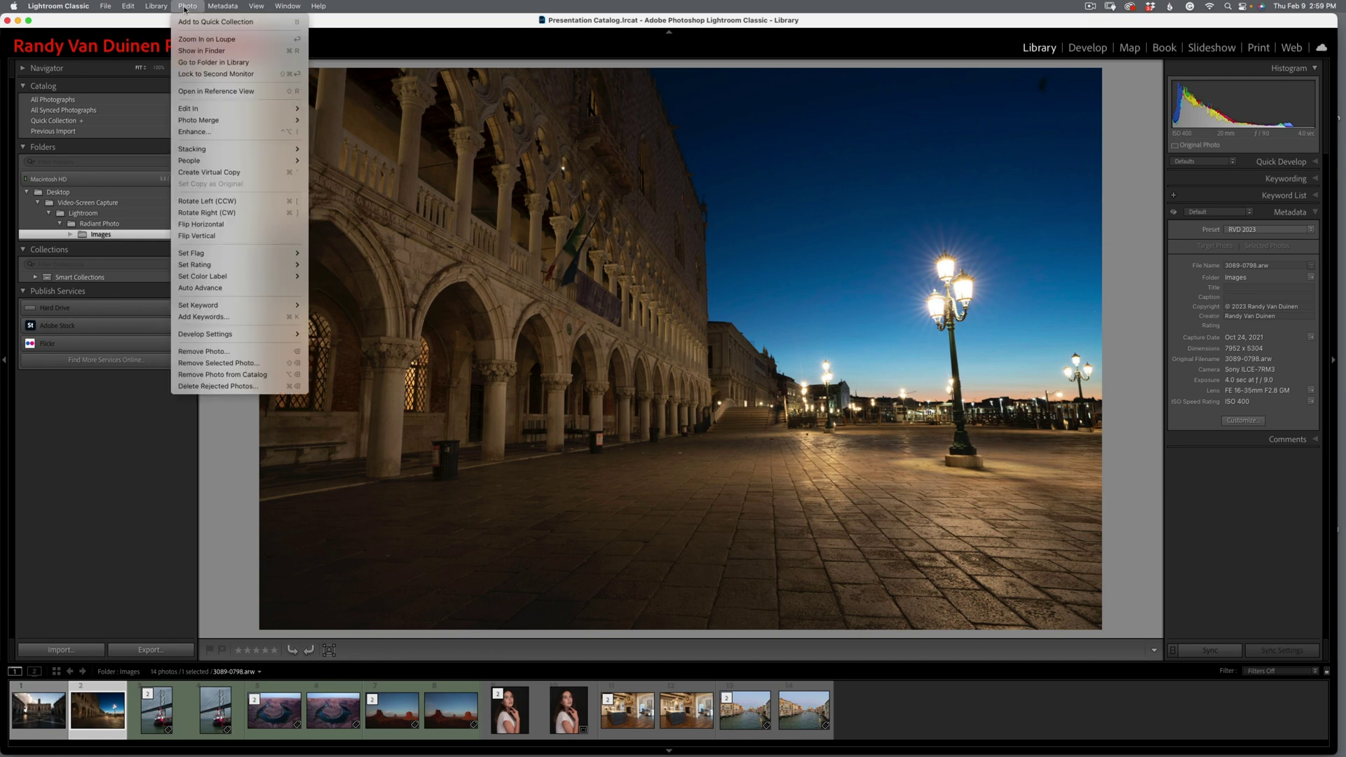
pyautogui.moveTo(198, 110)
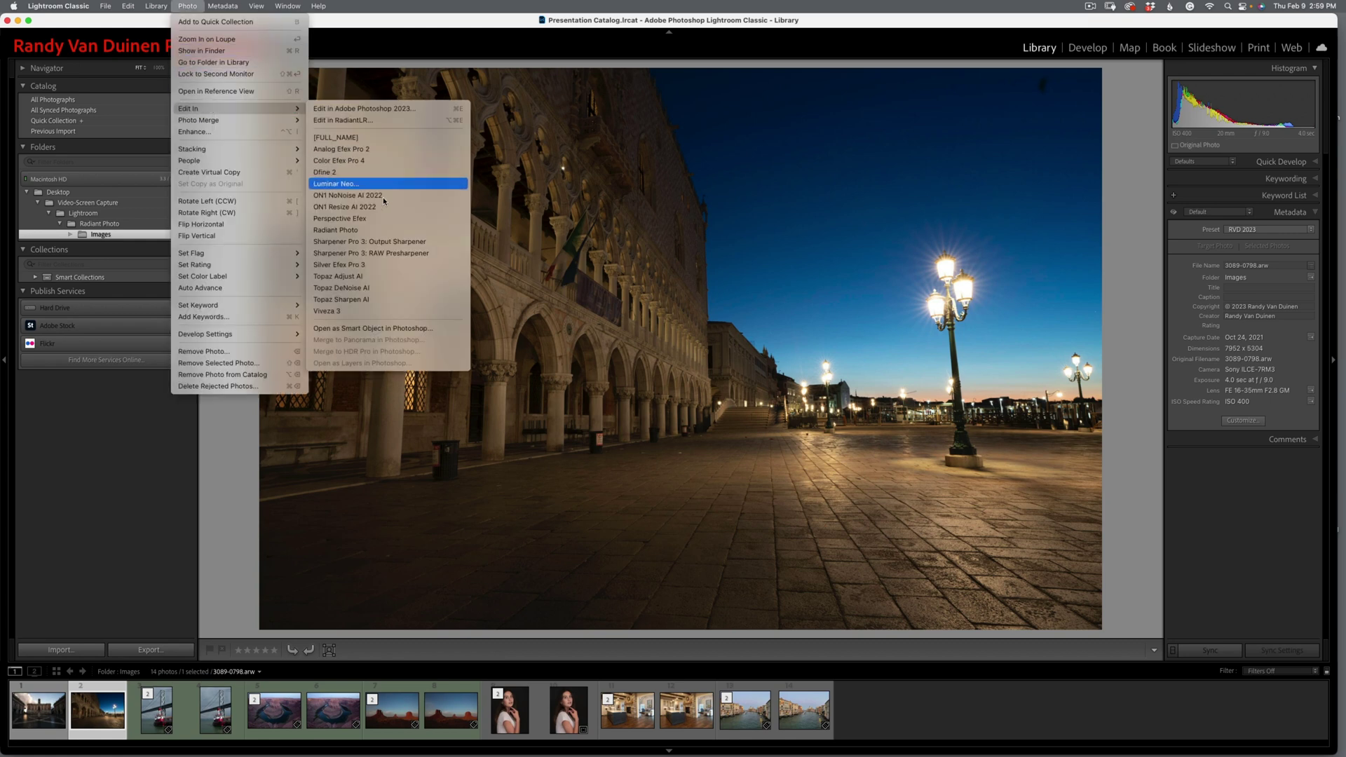
pyautogui.click(378, 230)
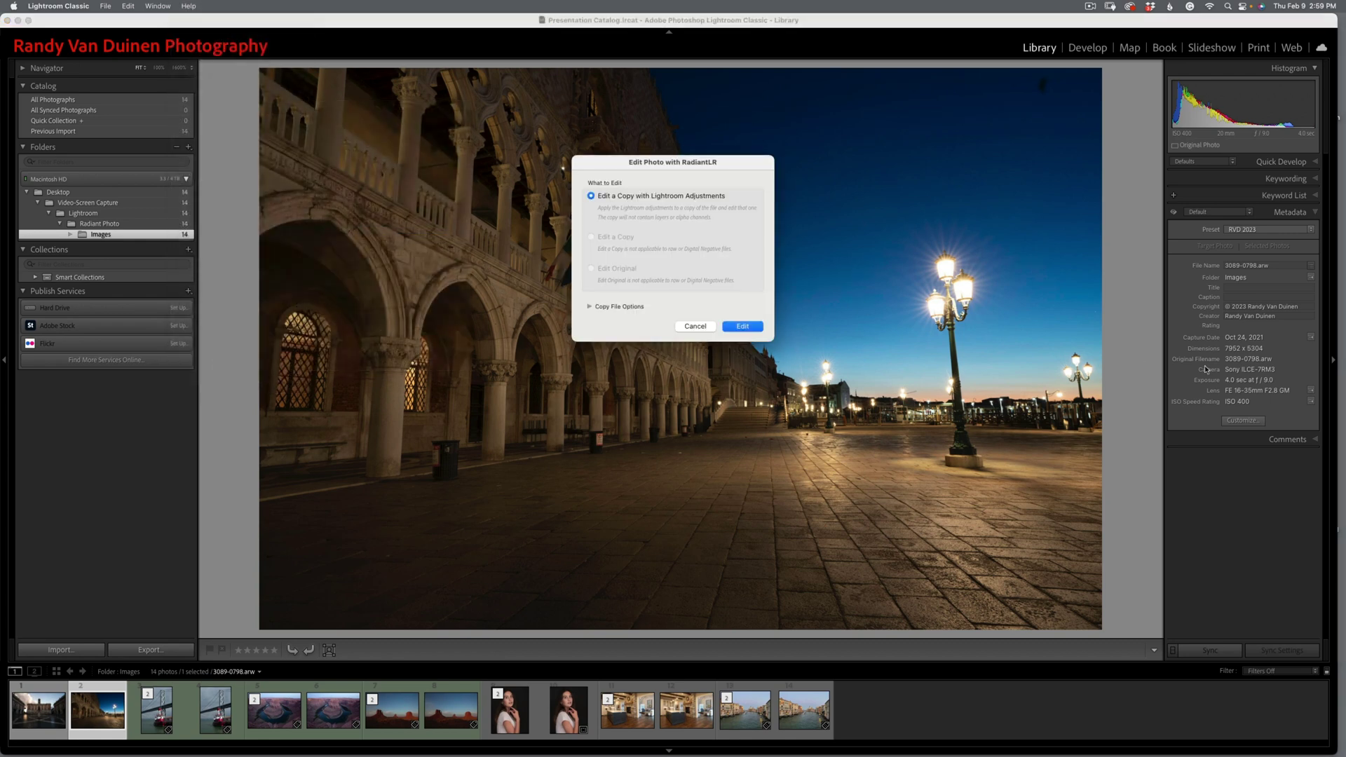
pyautogui.click(745, 330)
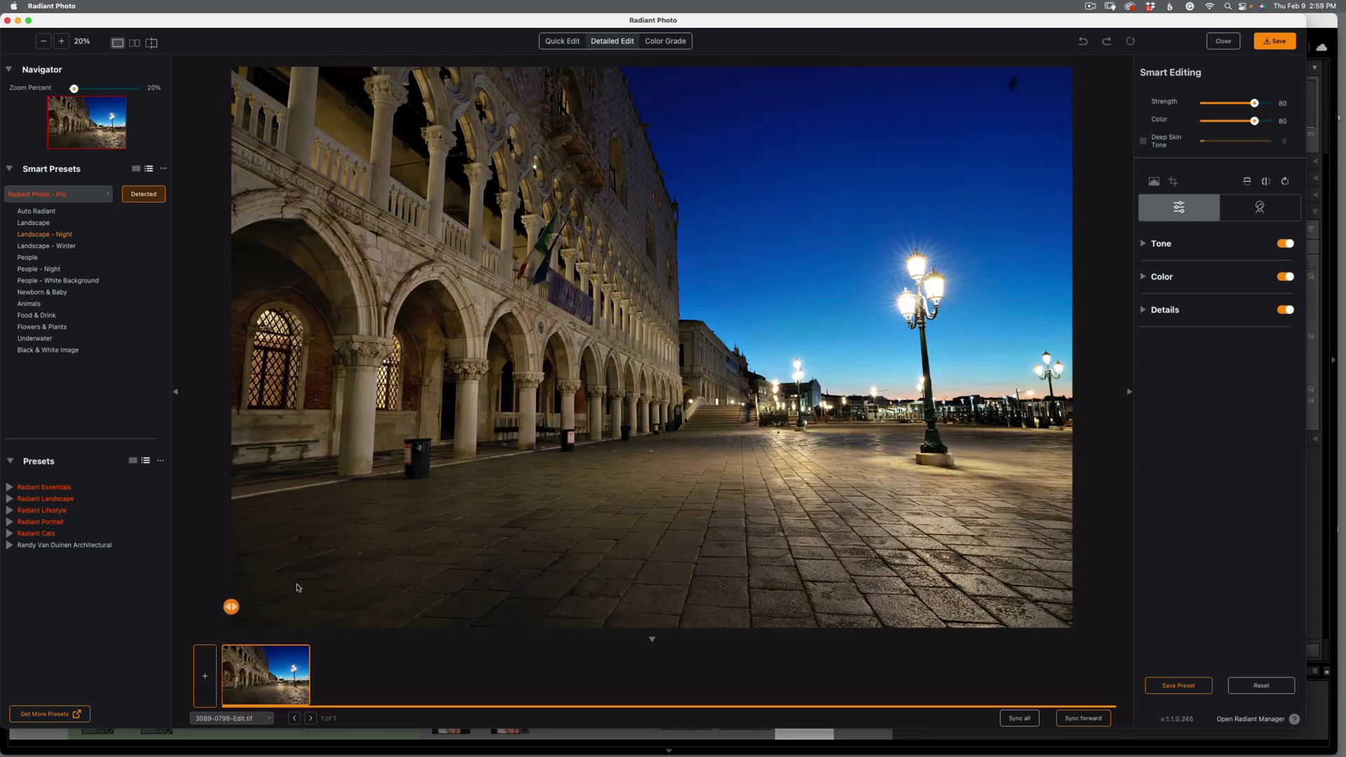
pyautogui.moveTo(228, 609); pyautogui.dragTo(772, 607)
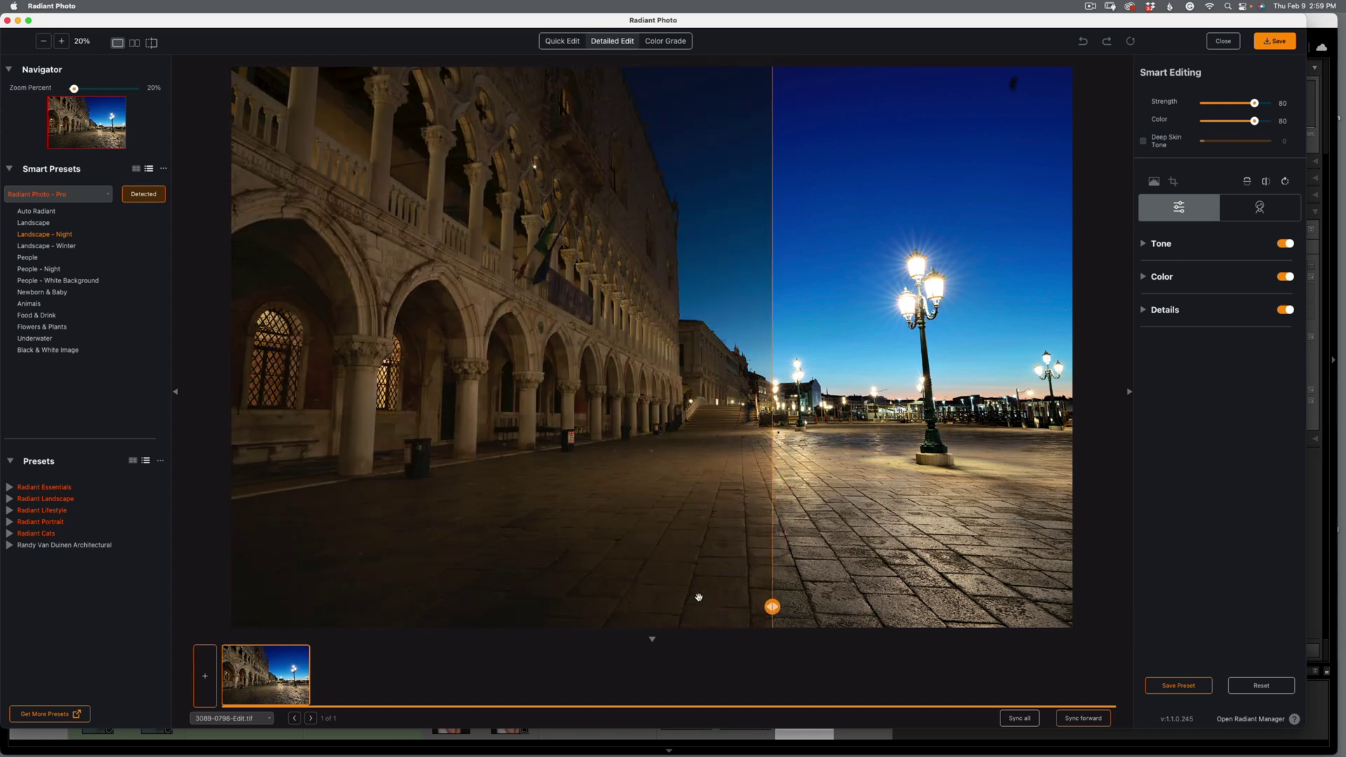
pyautogui.moveTo(772, 608); pyautogui.dragTo(231, 608)
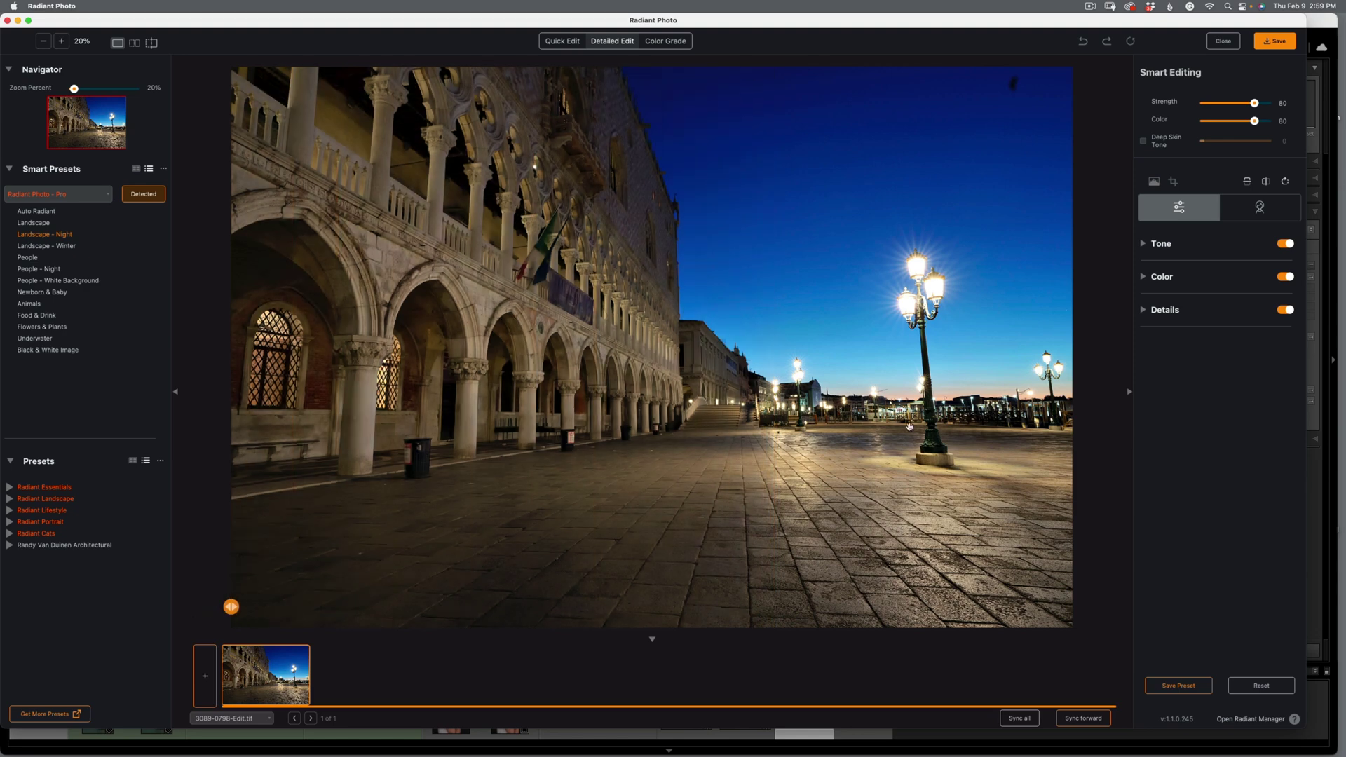